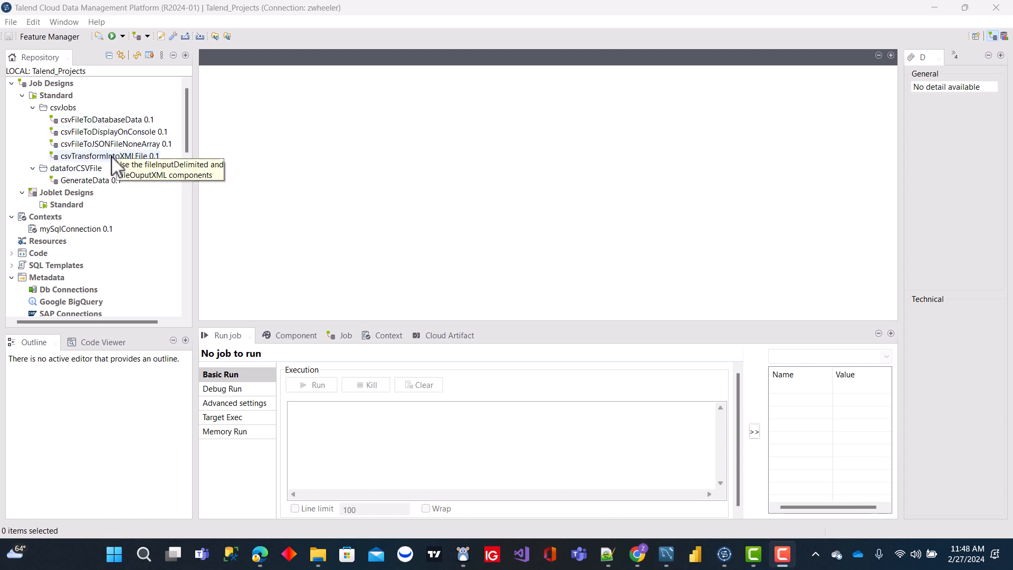
Step: Create a standard job named csvVersionControl in the csvJobs folder
{"action": "left_click", "coordinate": [383, 340]}
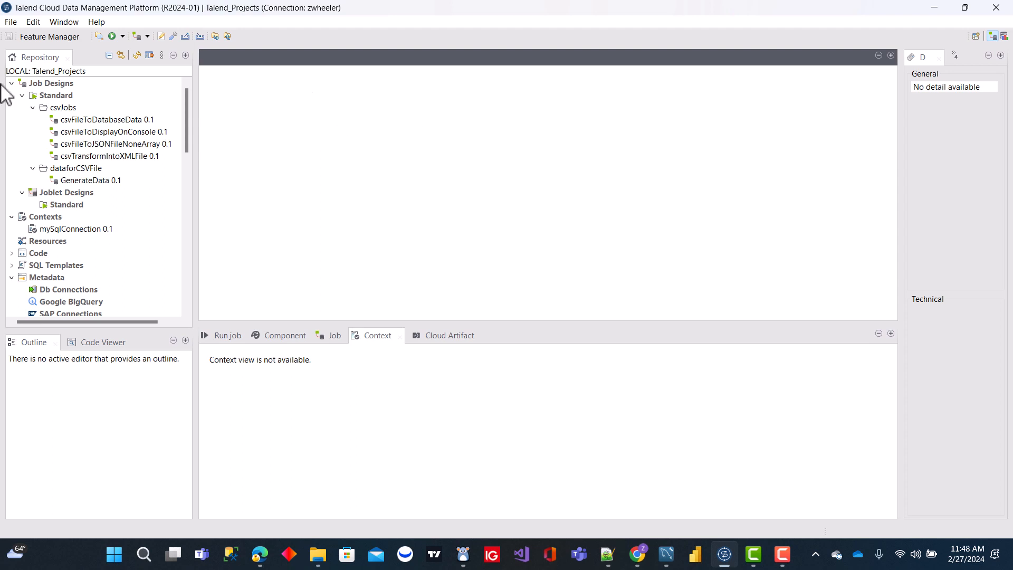
{"action": "left_click", "coordinate": [72, 107]}
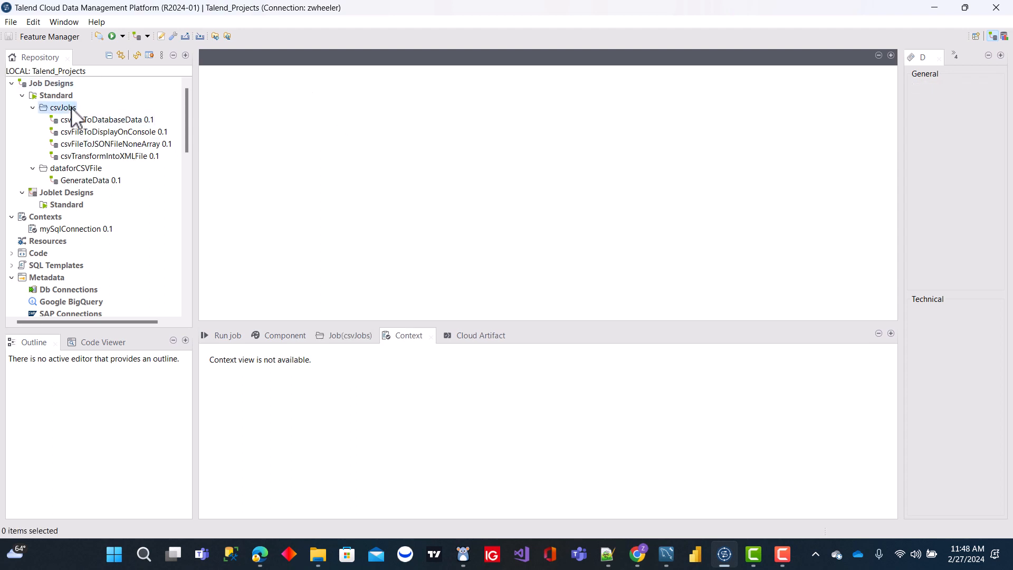
{"action": "right_click", "coordinate": [71, 108]}
{"action": "left_click", "coordinate": [136, 116]}
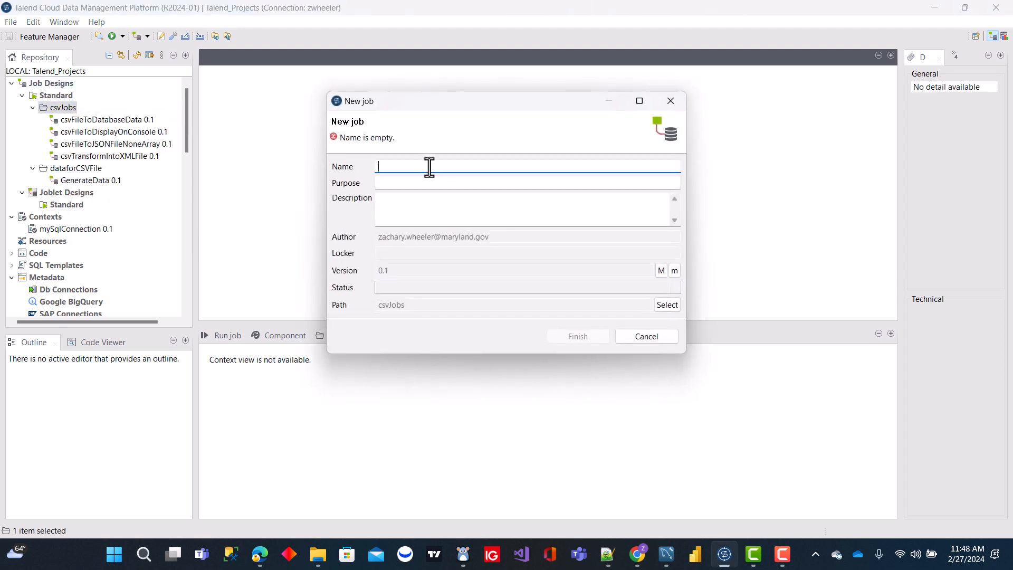
{"action": "type", "text": "csvVersionControl"}
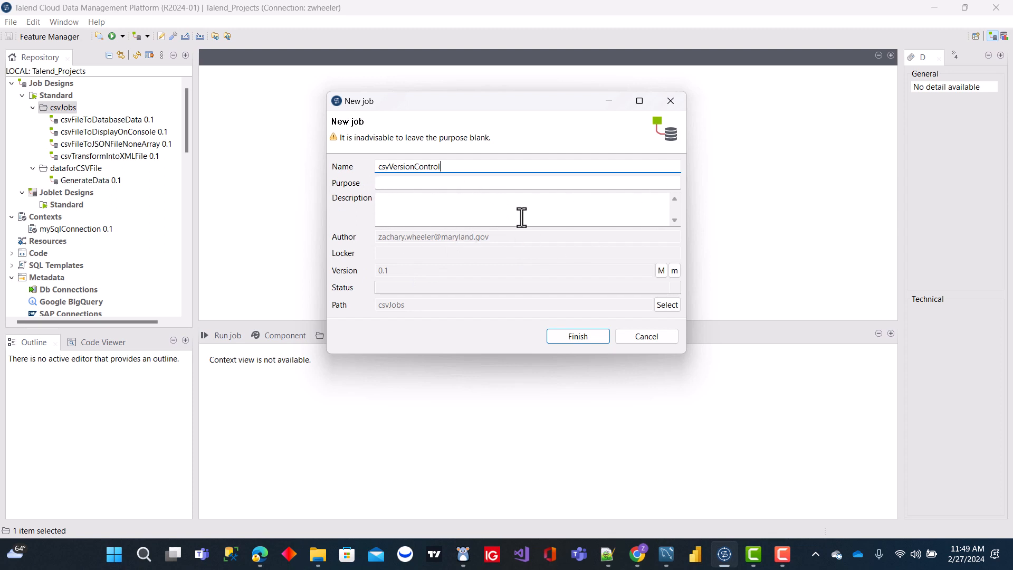
{"action": "left_click", "coordinate": [572, 337]}
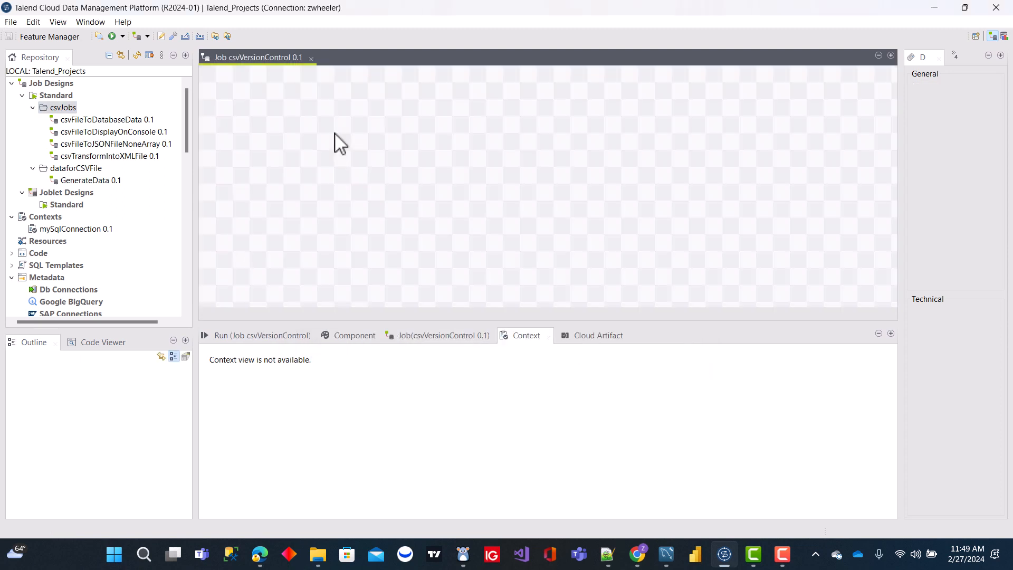
Step: Open the csvFileToDatabaseData job, select the components of its CSV-to-MySQL subjob, and close the job
{"action": "left_click", "coordinate": [110, 120]}
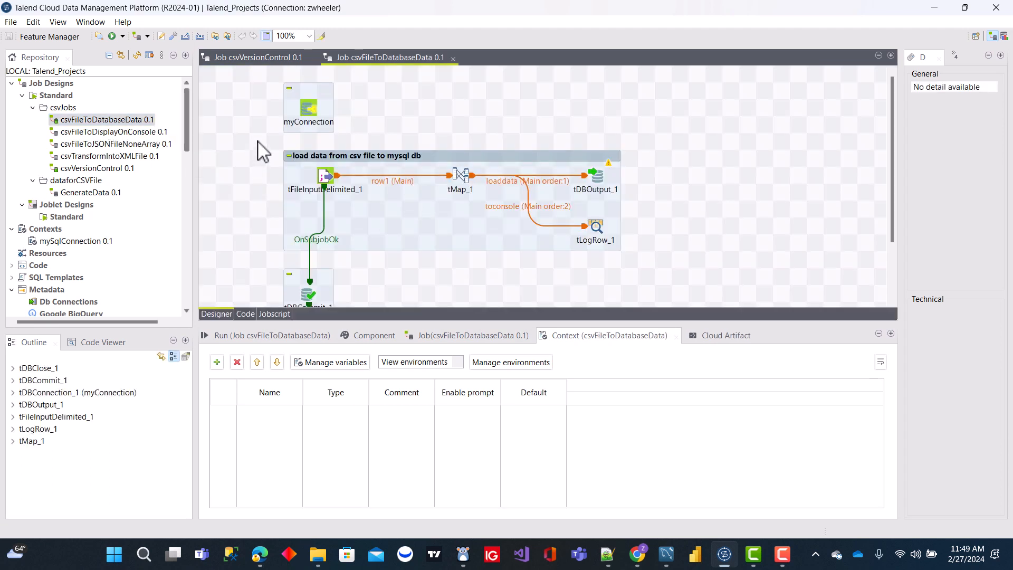
{"action": "left_click_drag", "start_coordinate": [257, 141], "coordinate": [682, 269]}
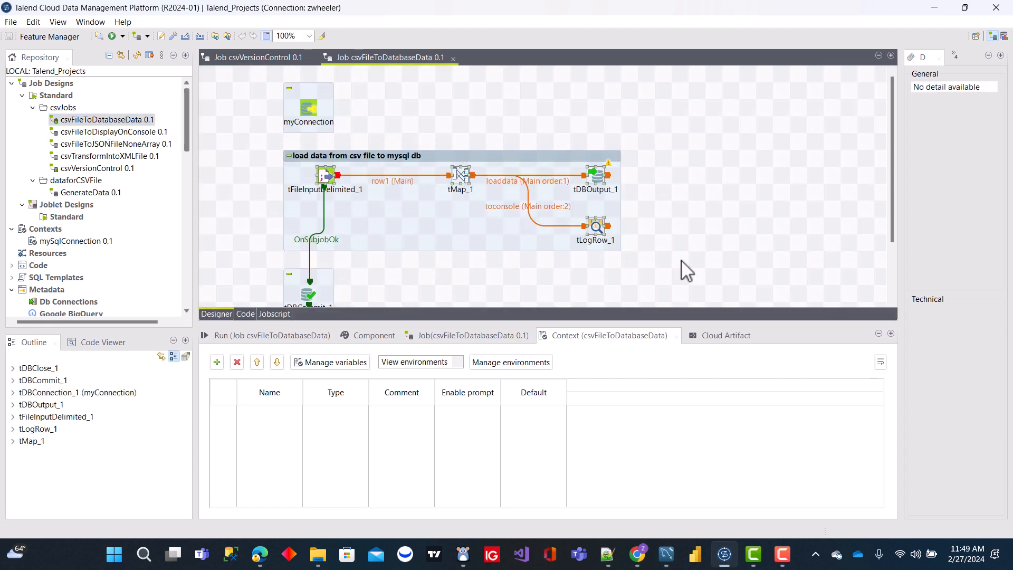
{"action": "left_click", "coordinate": [471, 211]}
{"action": "right_click", "coordinate": [471, 211]}
{"action": "left_click", "coordinate": [513, 256]}
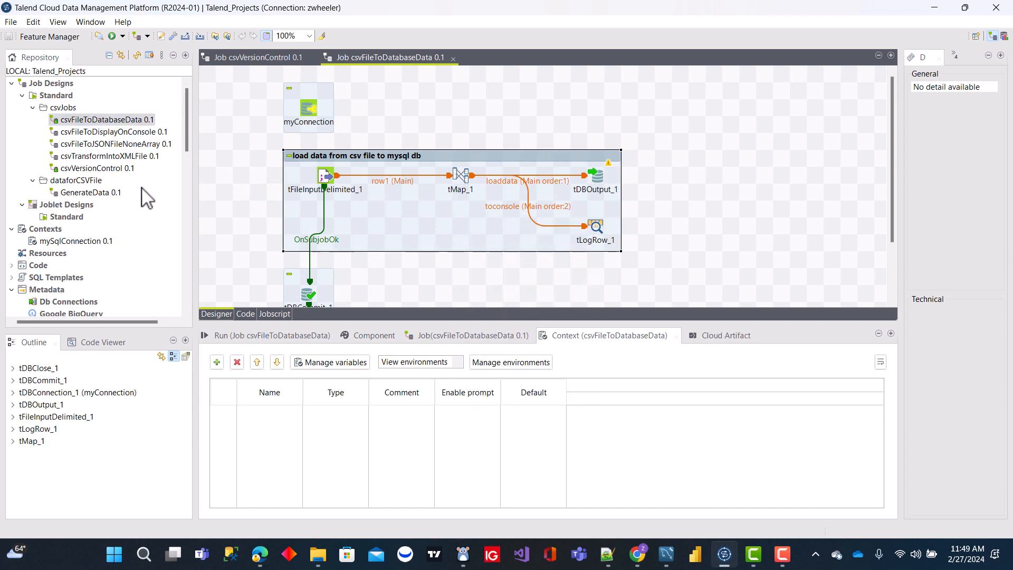
{"action": "left_click", "coordinate": [409, 93]}
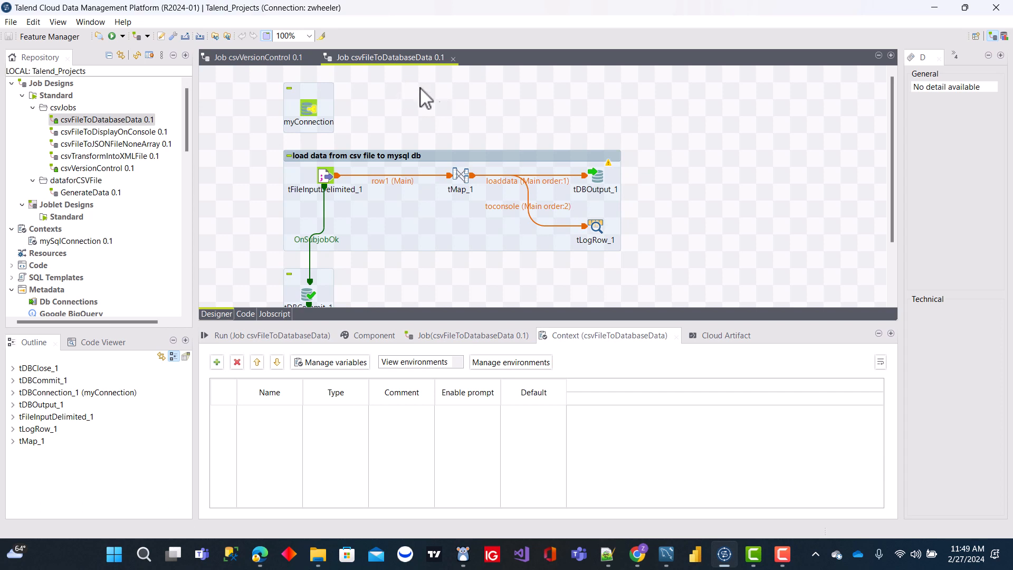
{"action": "left_click", "coordinate": [454, 59]}
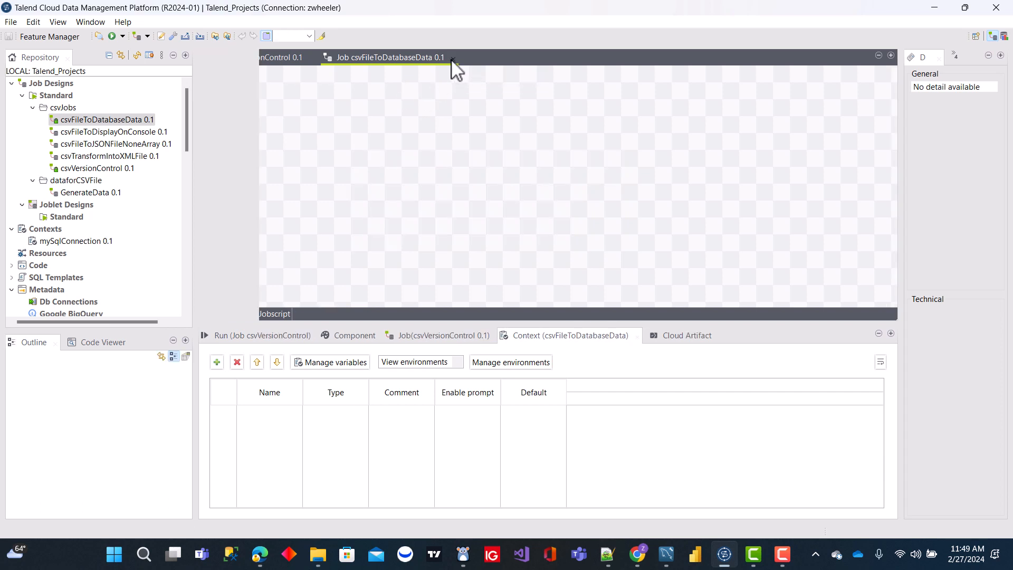
Step: Duplicate the csvFileToDatabaseData job as a Standard job named csvFileToVersions
{"action": "left_click", "coordinate": [99, 120]}
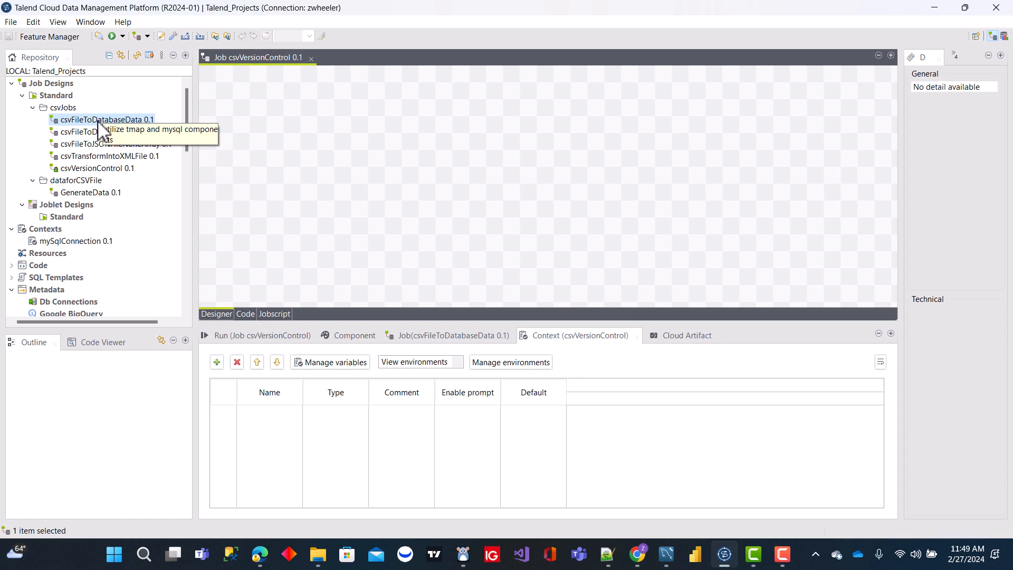
{"action": "right_click", "coordinate": [101, 120]}
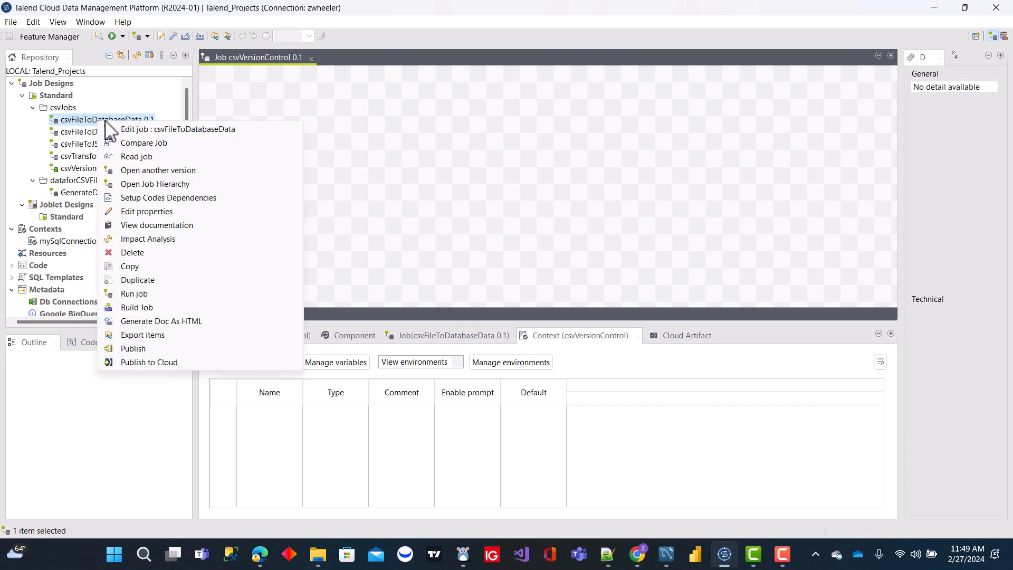
{"action": "left_click", "coordinate": [148, 280]}
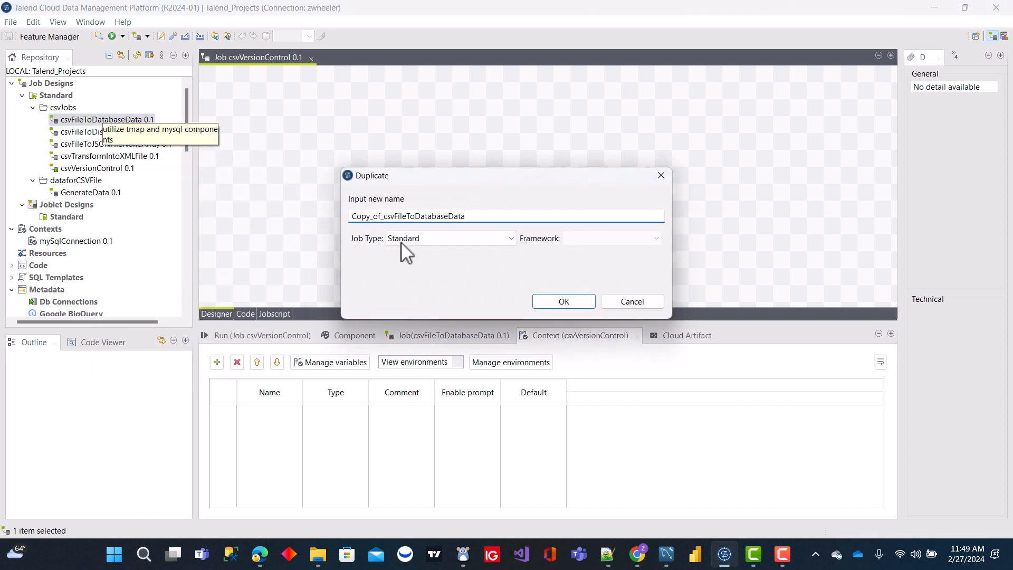
{"action": "left_click", "coordinate": [476, 216]}
{"action": "key", "text": "BackSpace"}
{"action": "key", "text": "BackSpace"}
{"action": "key", "text": "BackSpace"}
{"action": "key", "text": "BackSpace"}
{"action": "key", "text": "BackSpace"}
{"action": "key", "text": "BackSpace"}
{"action": "key", "text": "BackSpace"}
{"action": "key", "text": "BackSpace"}
{"action": "left_click", "coordinate": [563, 300]}
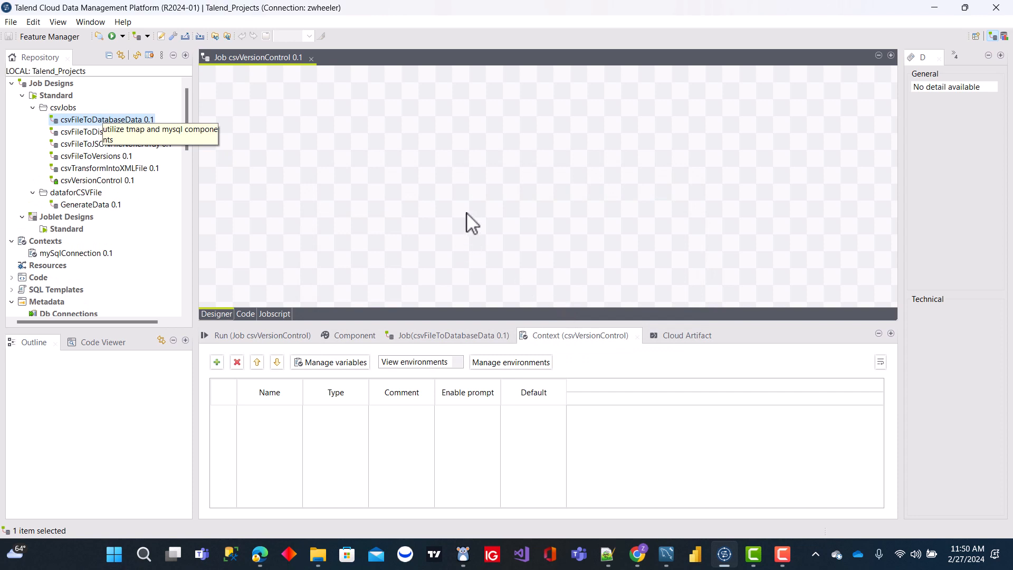
{"action": "left_click", "coordinate": [449, 174]}
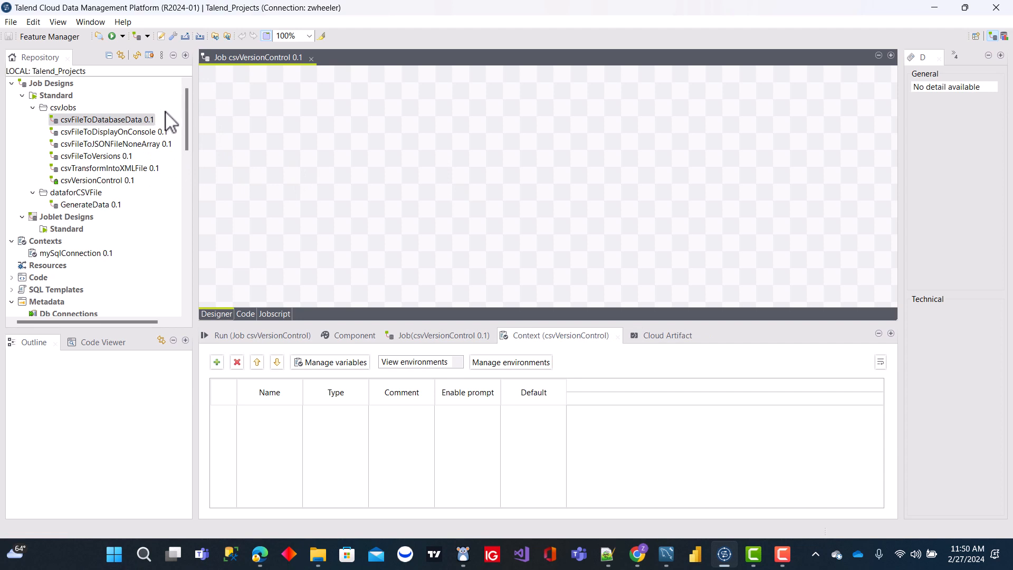
Step: Close the csvVersionControl job and delete it from the csvJobs folder
{"action": "left_click", "coordinate": [311, 59]}
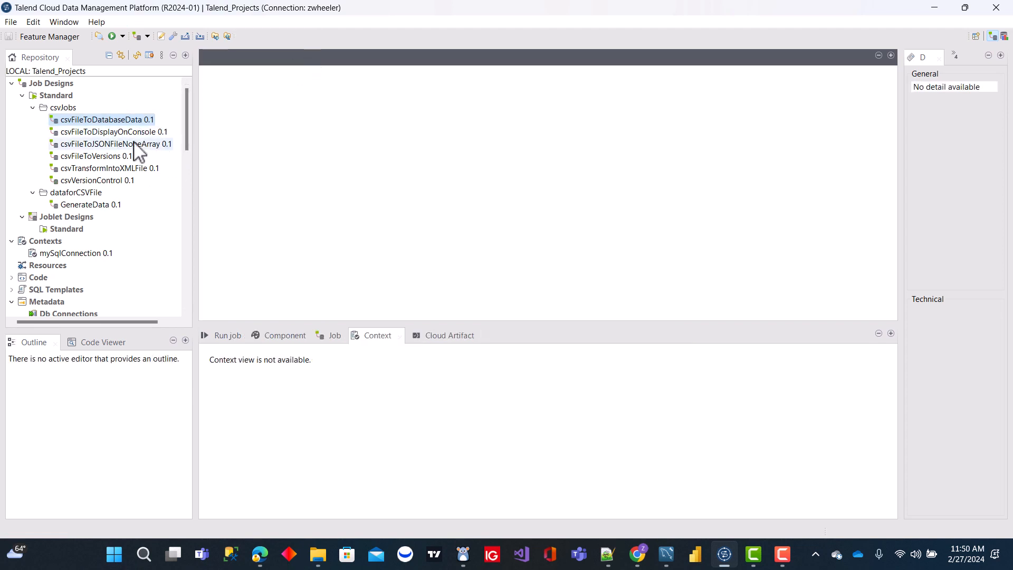
{"action": "left_click", "coordinate": [105, 181]}
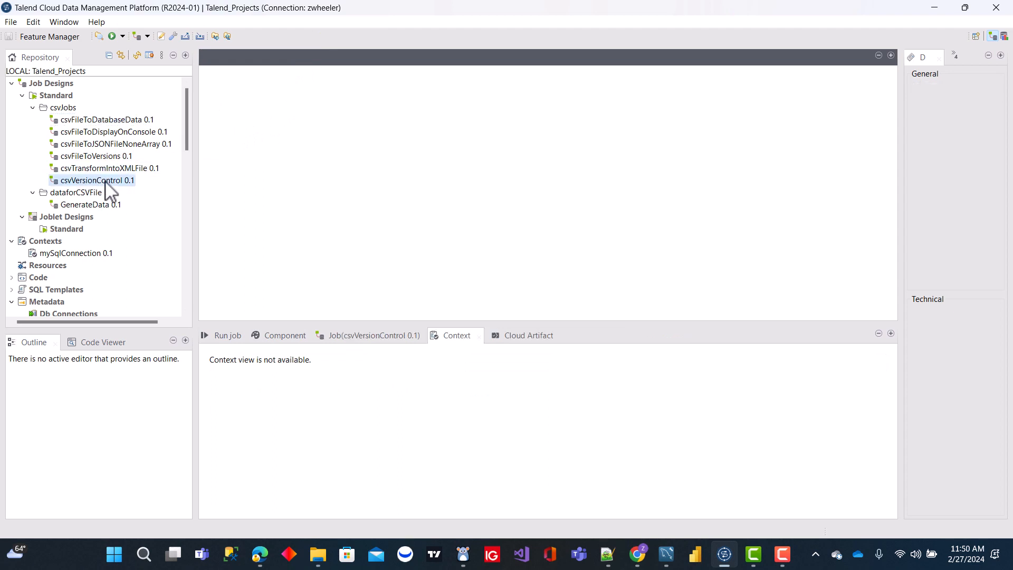
{"action": "double_click", "coordinate": [105, 182]}
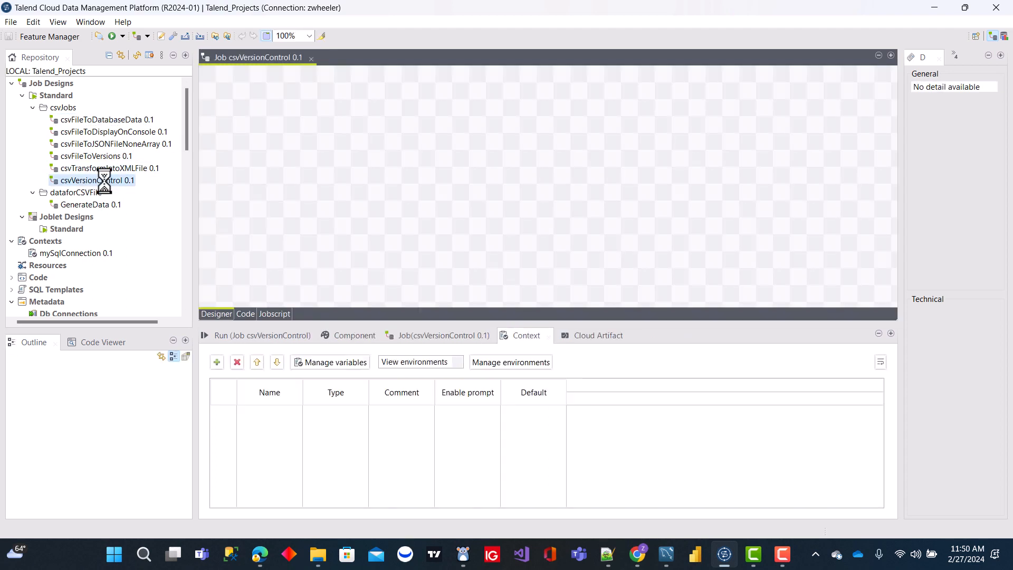
{"action": "right_click", "coordinate": [109, 188]}
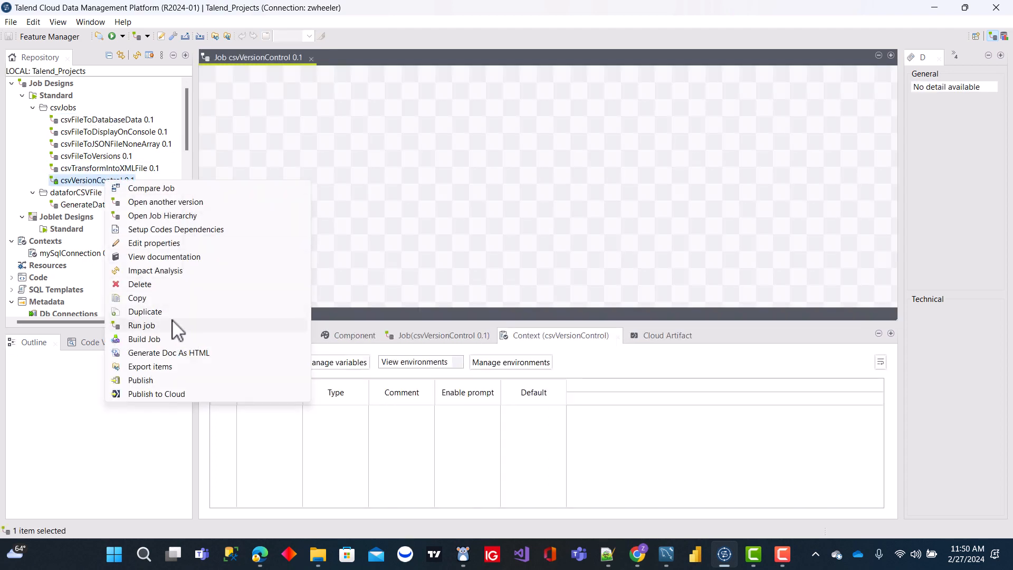
{"action": "left_click", "coordinate": [140, 285]}
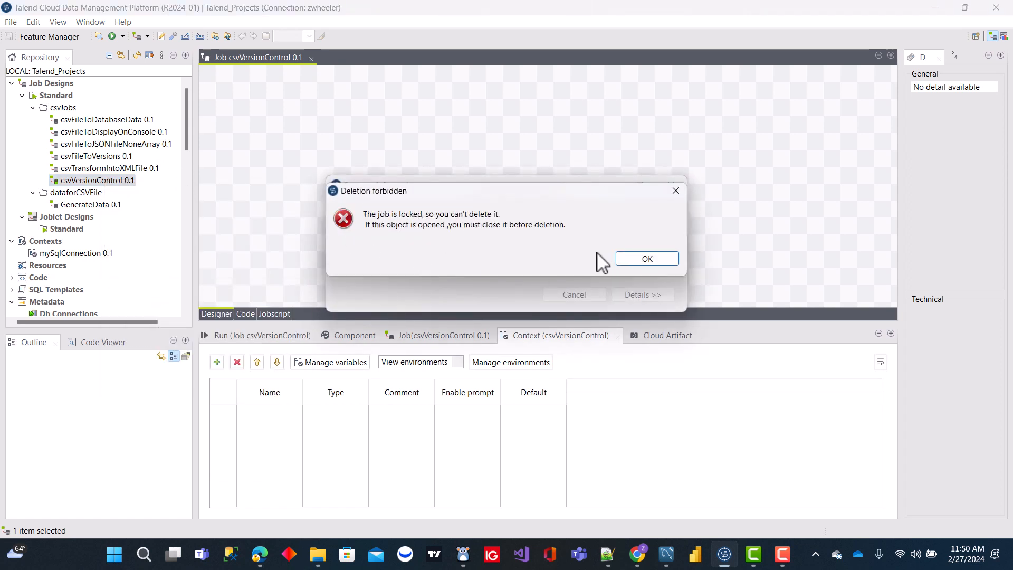
{"action": "left_click", "coordinate": [646, 259]}
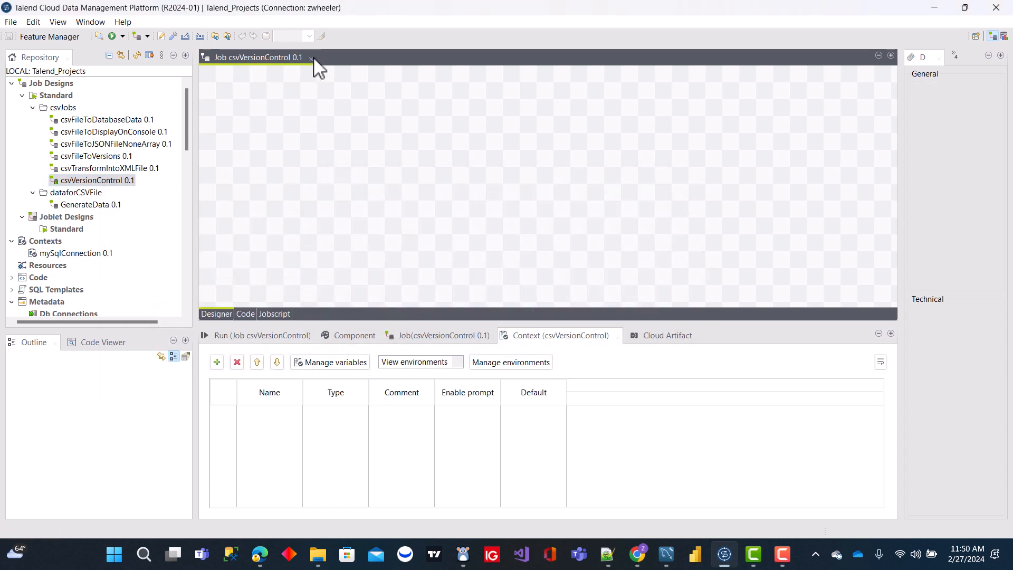
{"action": "left_click", "coordinate": [312, 58]}
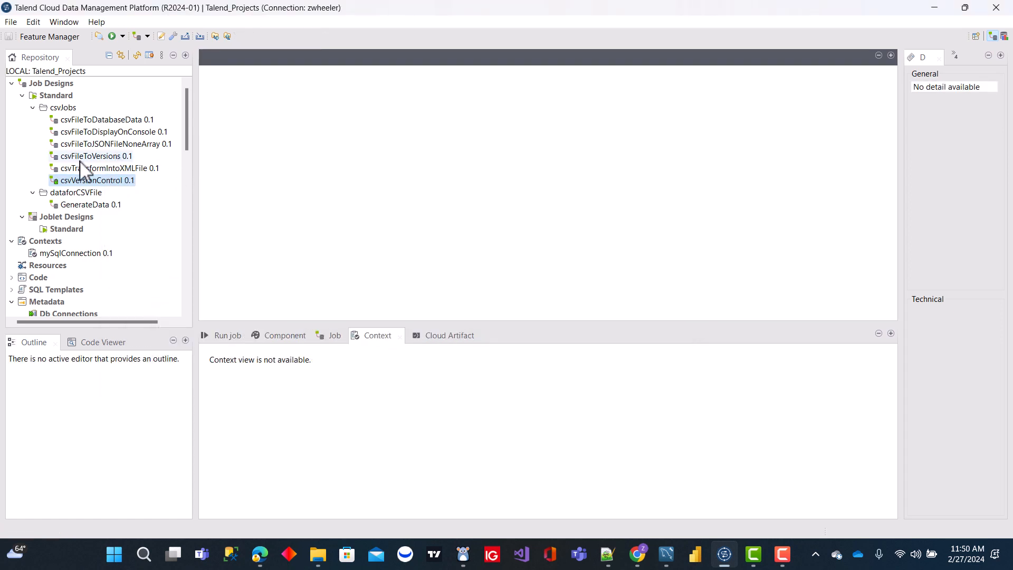
{"action": "right_click", "coordinate": [107, 181]}
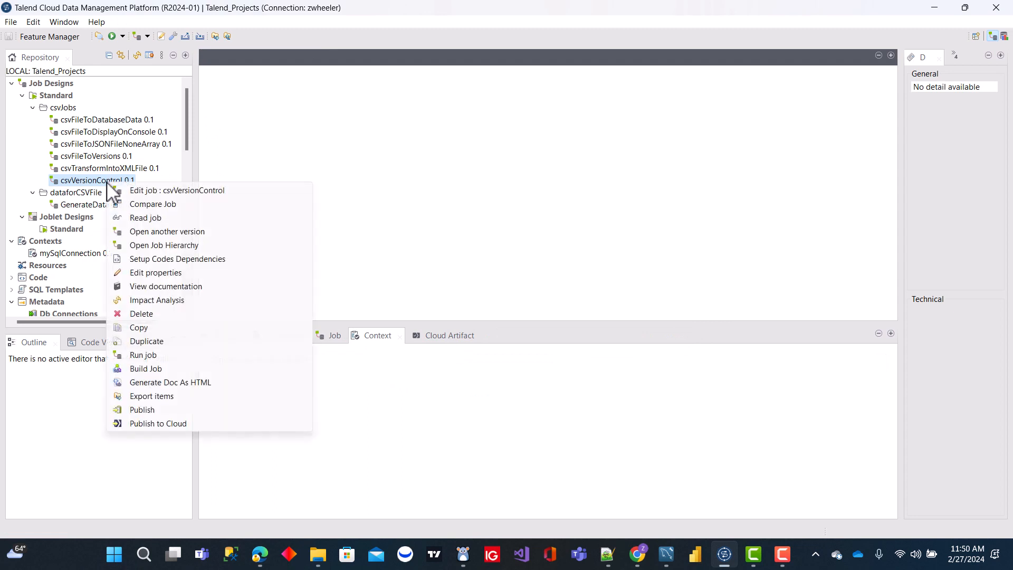
{"action": "left_click", "coordinate": [141, 314]}
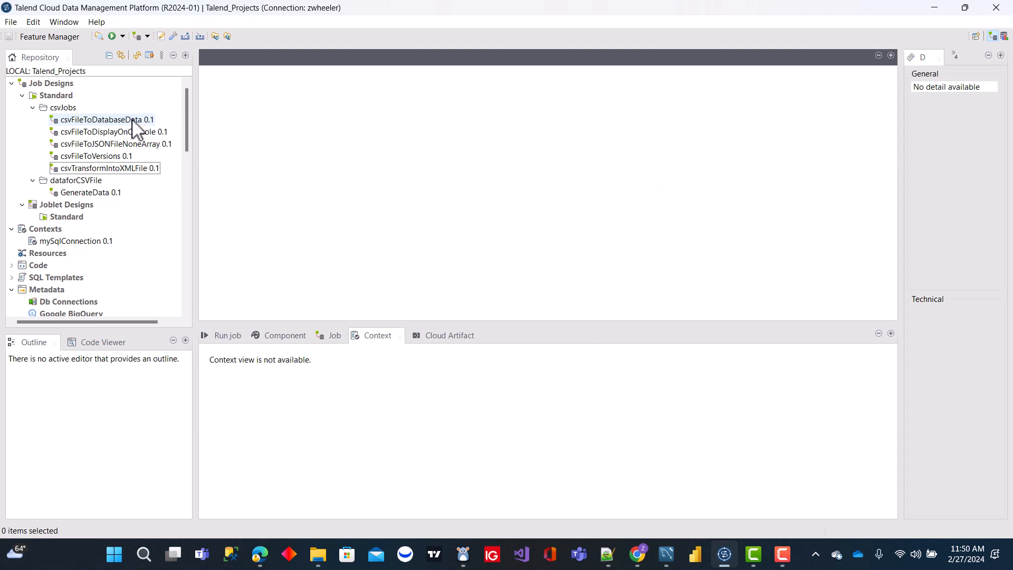
Step: Open the csvFileToVersions job and delete its myConnection, tDBCommit_1 and tDBClose_1 components
{"action": "left_click", "coordinate": [97, 158]}
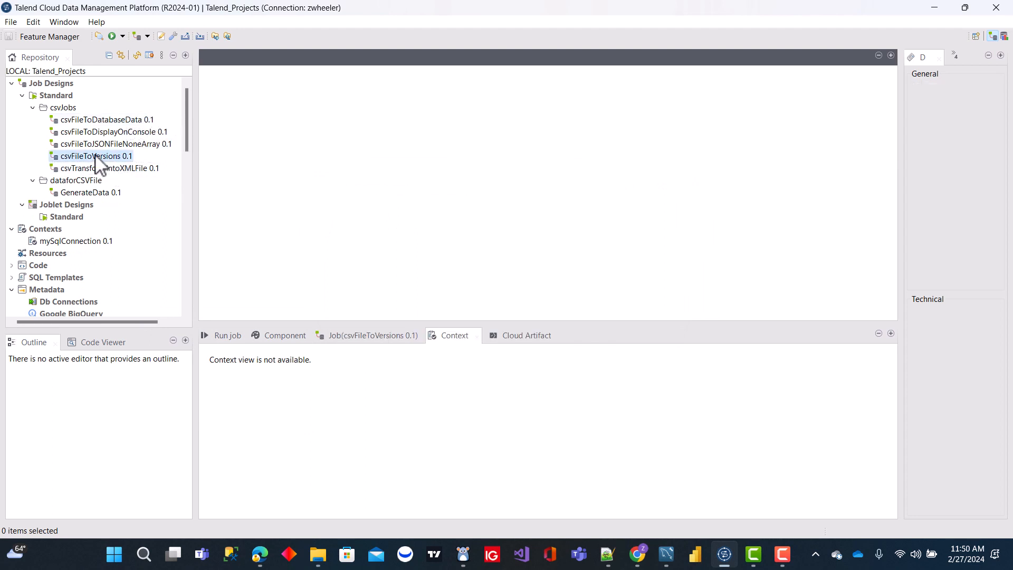
{"action": "double_click", "coordinate": [96, 156]}
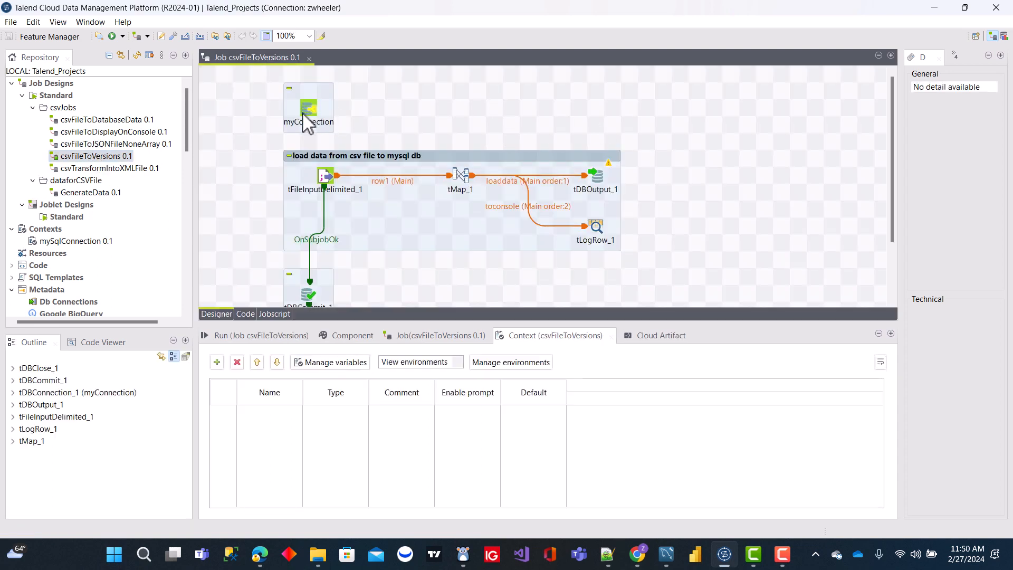
{"action": "key", "text": "Delete"}
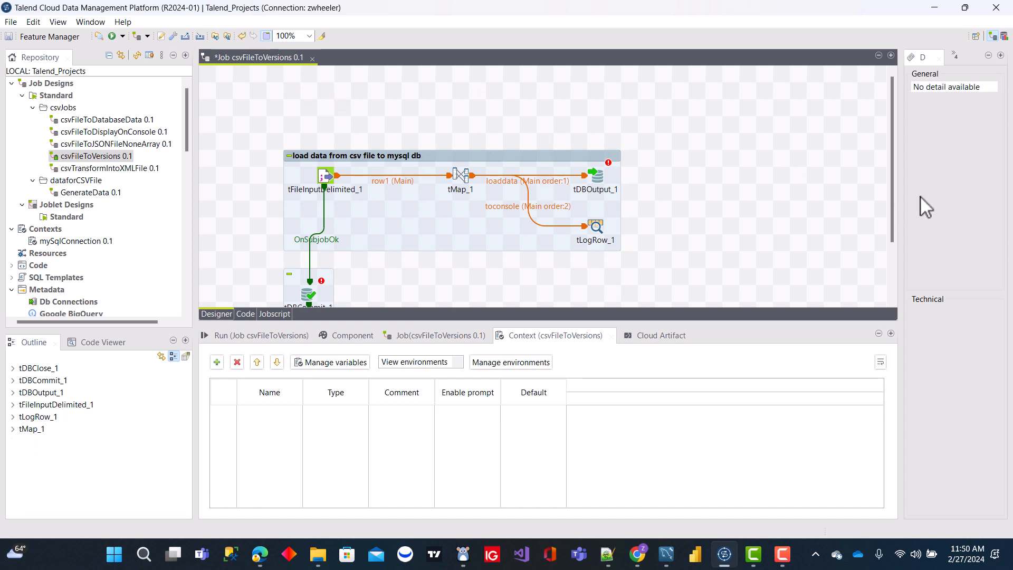
{"action": "left_click_drag", "start_coordinate": [893, 203], "coordinate": [889, 256]}
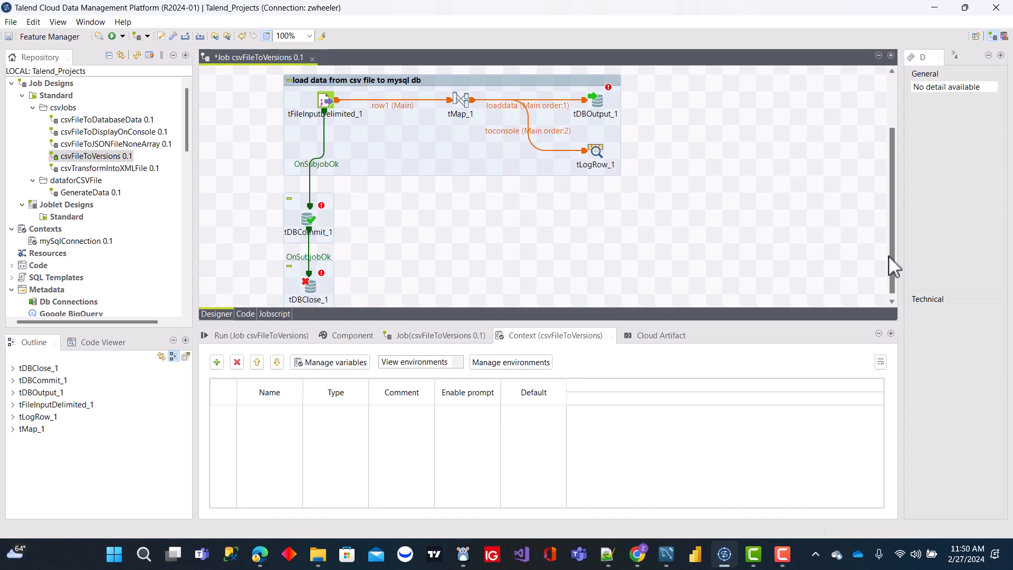
{"action": "left_click_drag", "start_coordinate": [254, 188], "coordinate": [375, 304]}
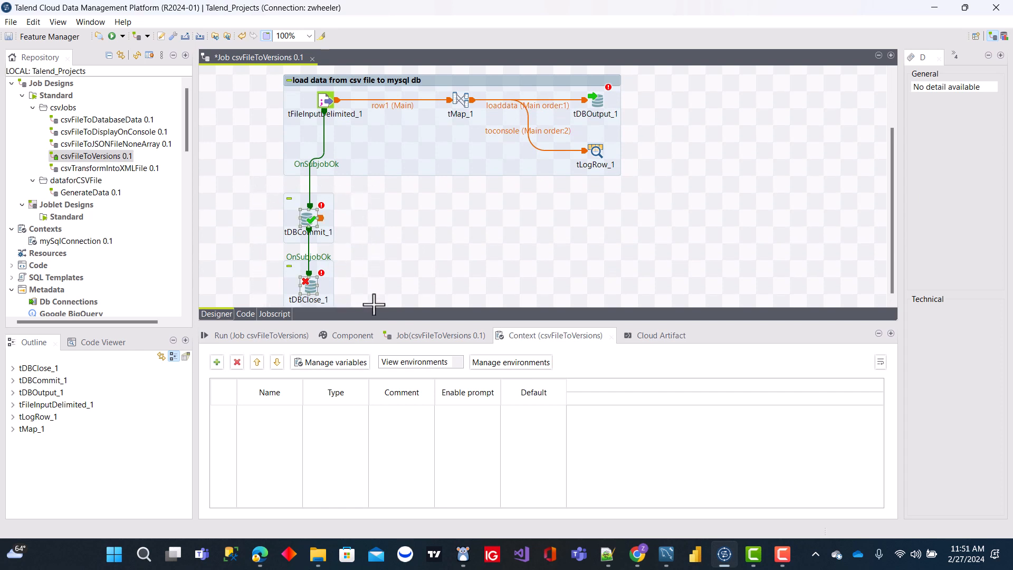
{"action": "key", "text": "Delete"}
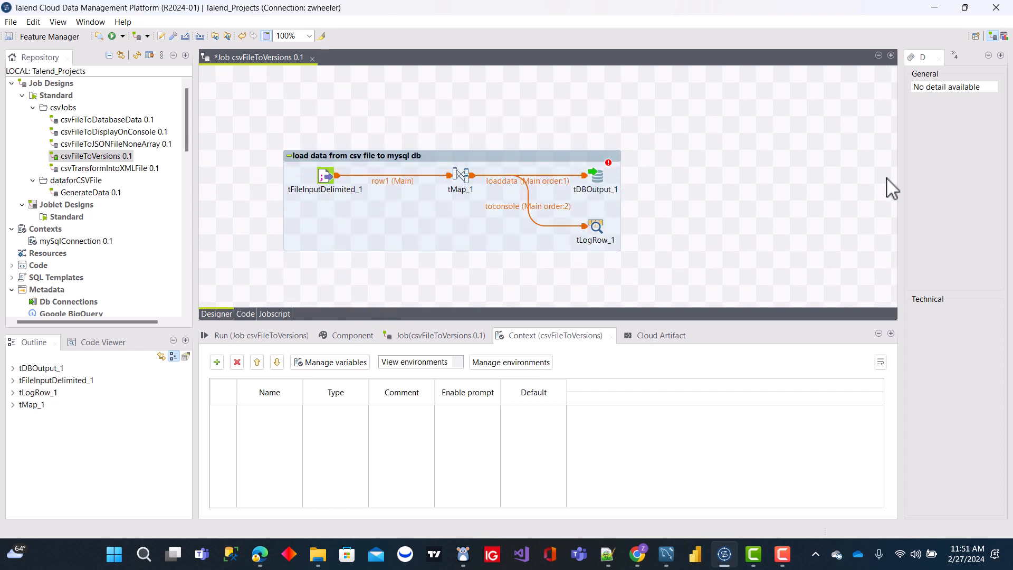
Step: Delete the tDBOutput_1 component and move tLogRow_1 up in line with tMap_1
{"action": "left_click", "coordinate": [602, 184]}
{"action": "key", "text": "Delete"}
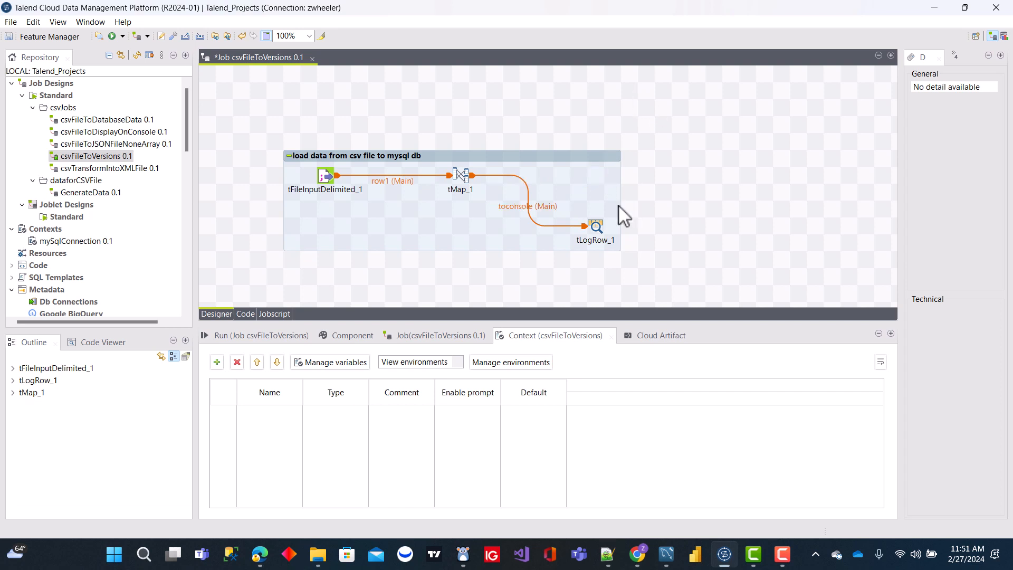
{"action": "left_click_drag", "start_coordinate": [597, 224], "coordinate": [596, 174]}
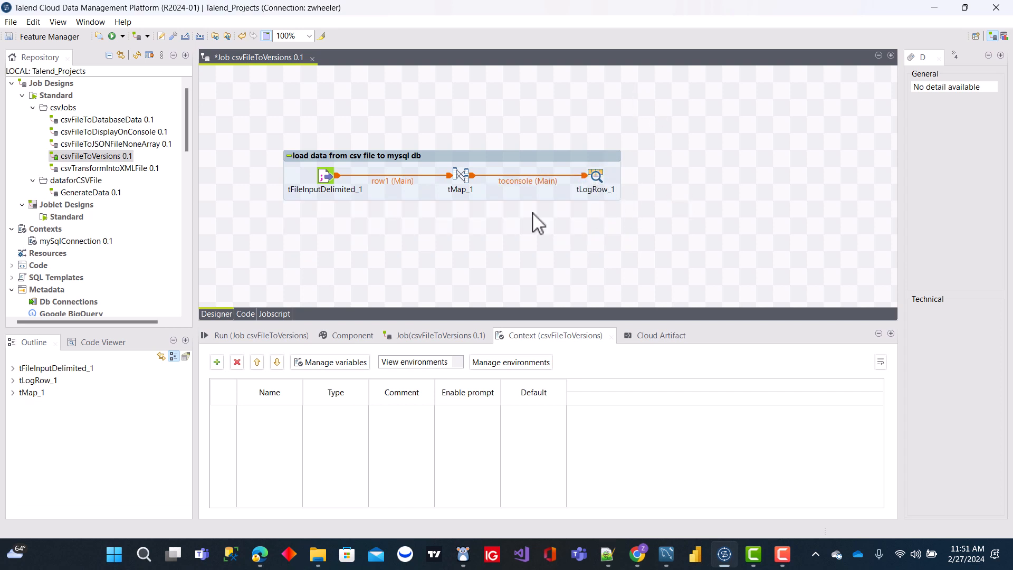
Step: Move tMap_1 closer to tFileInputDelimited_1 and delete the loaddata output table from its mapping
{"action": "left_click_drag", "start_coordinate": [462, 174], "coordinate": [440, 174]}
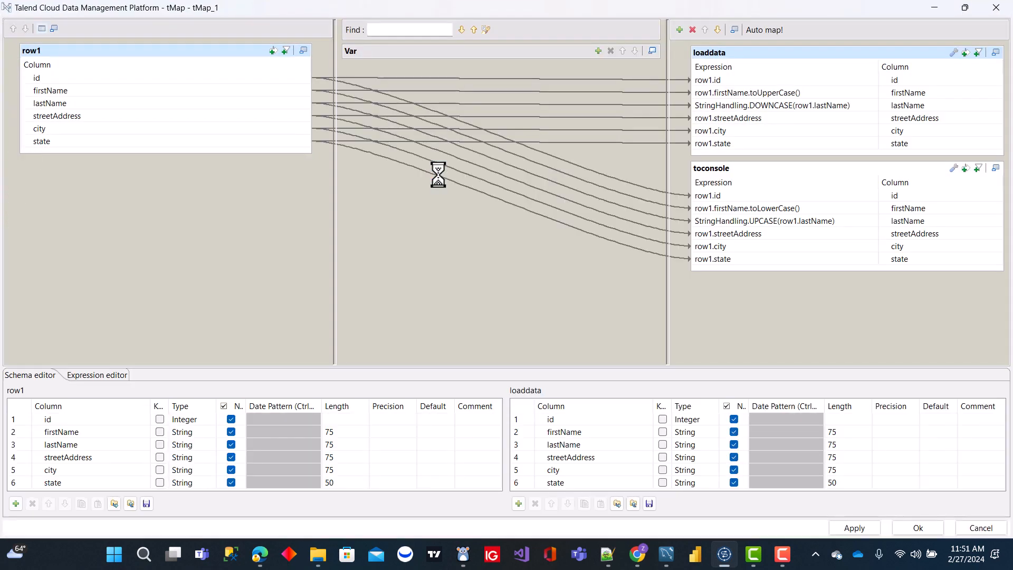
{"action": "left_click", "coordinate": [995, 8]}
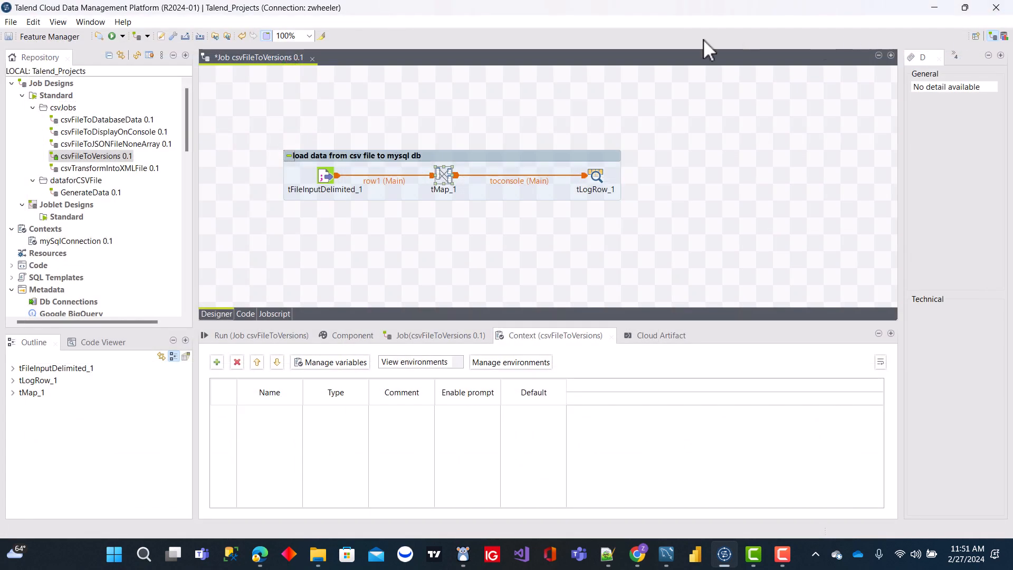
{"action": "double_click", "coordinate": [453, 190]}
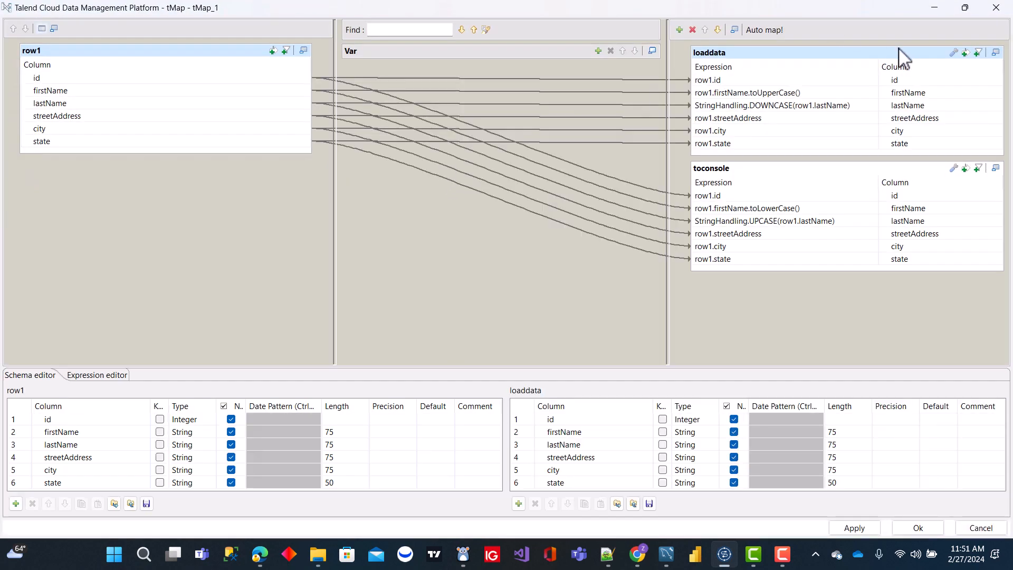
{"action": "left_click", "coordinate": [713, 53]}
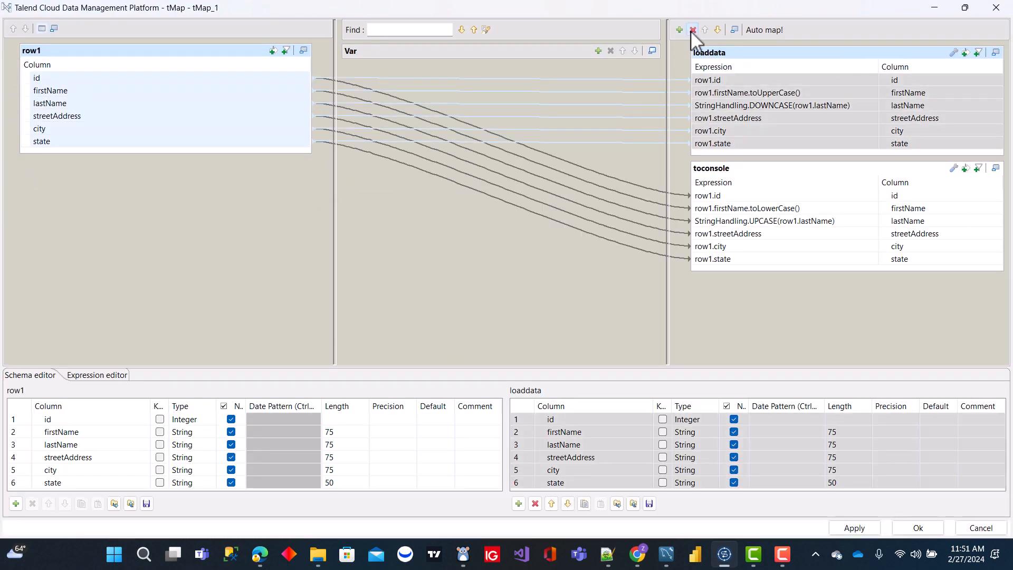
{"action": "left_click", "coordinate": [693, 30]}
{"action": "left_click", "coordinate": [575, 280]}
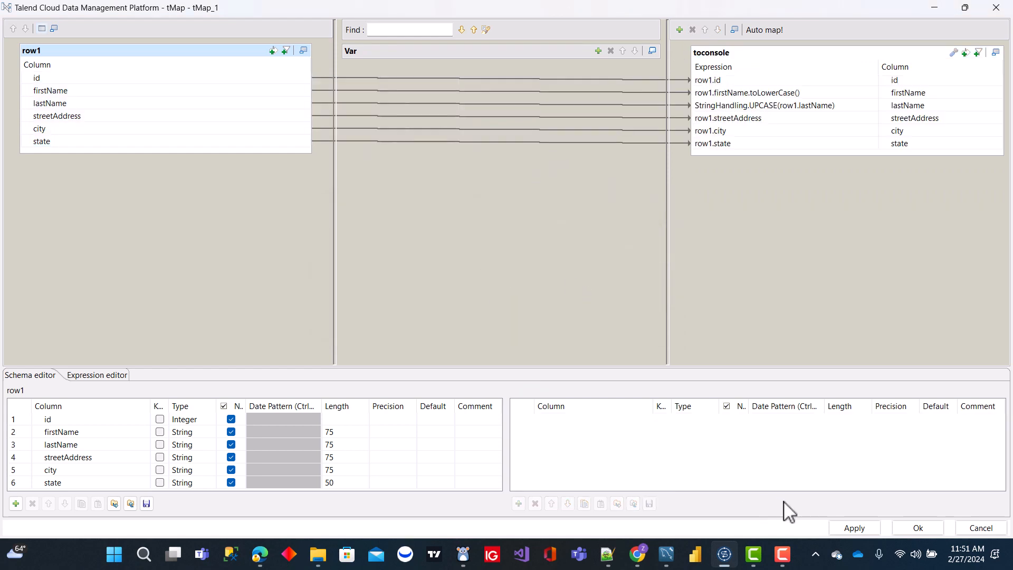
{"action": "left_click", "coordinate": [913, 530]}
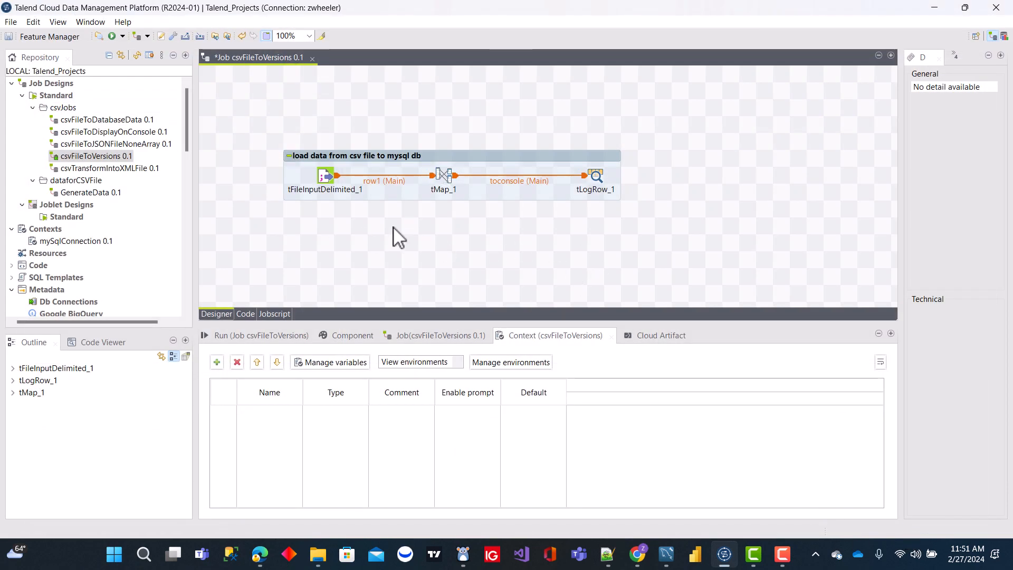
Step: Set the subjob's title to "load data from csv file version 0.1"
{"action": "left_click", "coordinate": [405, 155]}
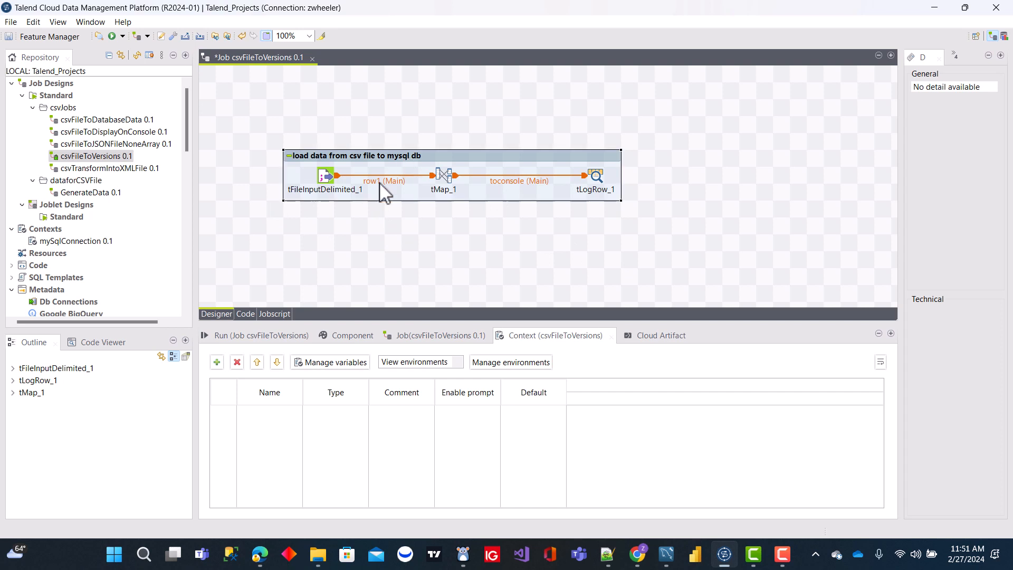
{"action": "left_click", "coordinate": [351, 336]}
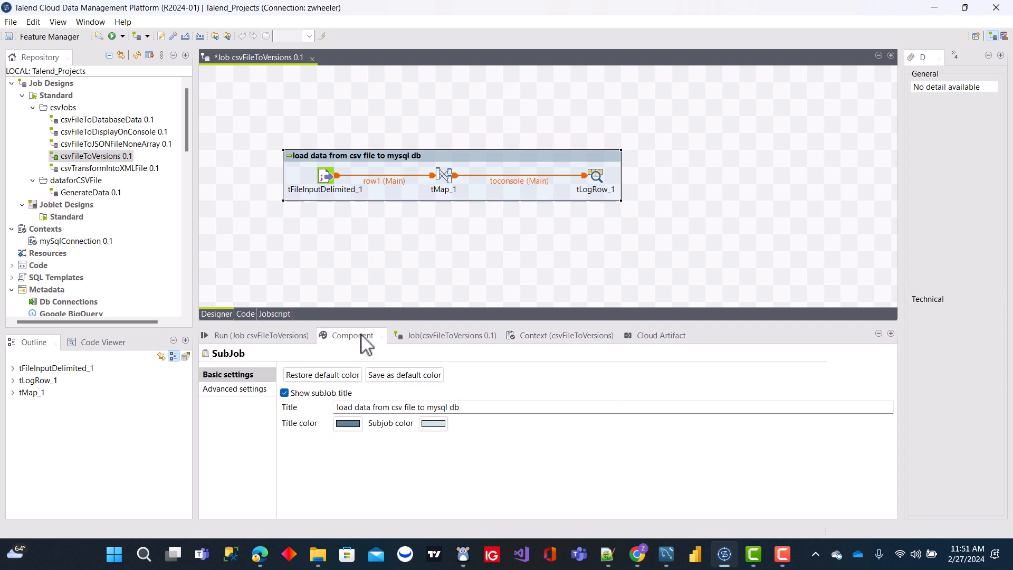
{"action": "left_click", "coordinate": [476, 407]}
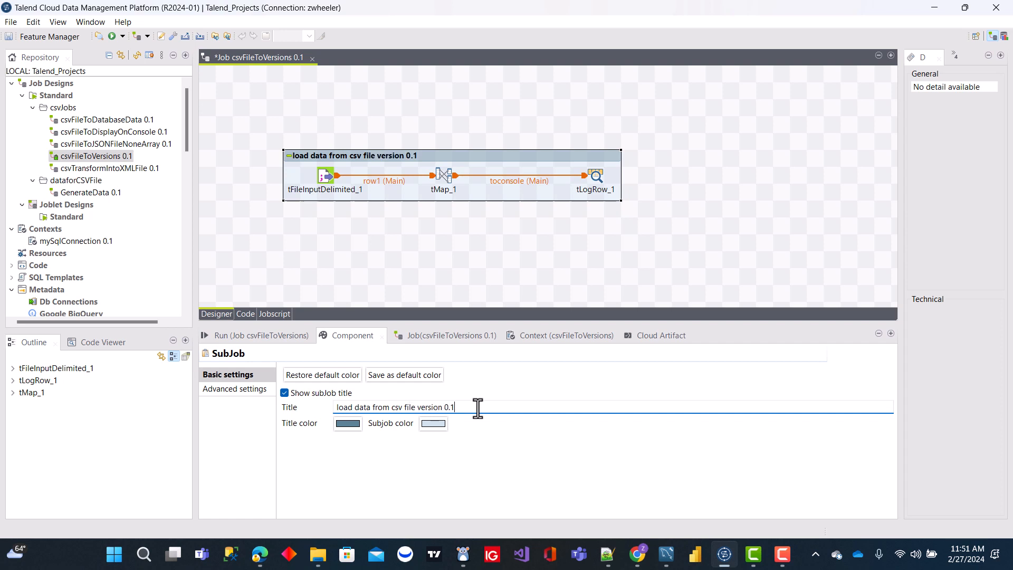
{"action": "left_click", "coordinate": [446, 249]}
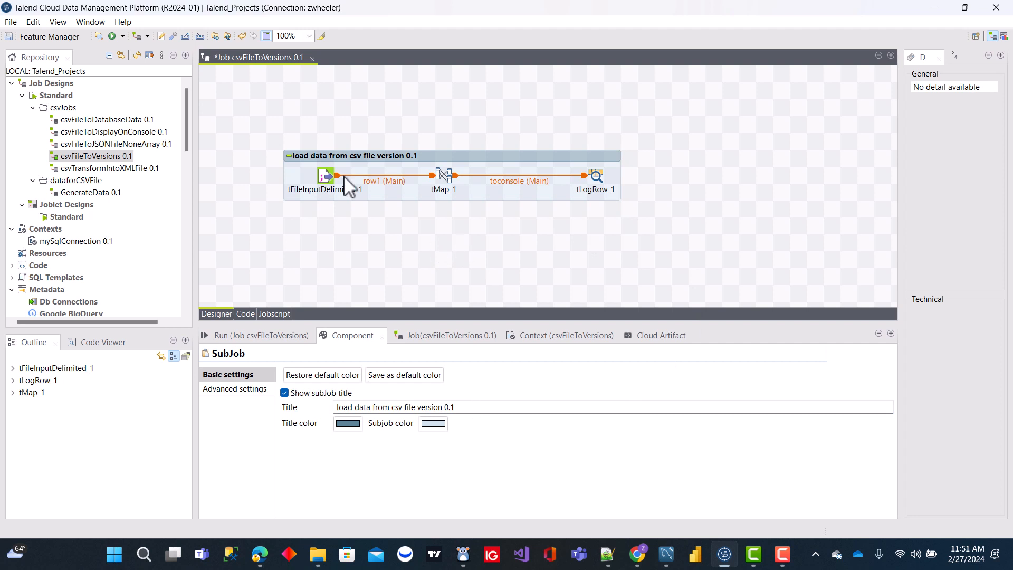
Step: Run the csvFileToVersions job, check its console output and close the job
{"action": "left_click", "coordinate": [285, 335]}
{"action": "left_click", "coordinate": [312, 385]}
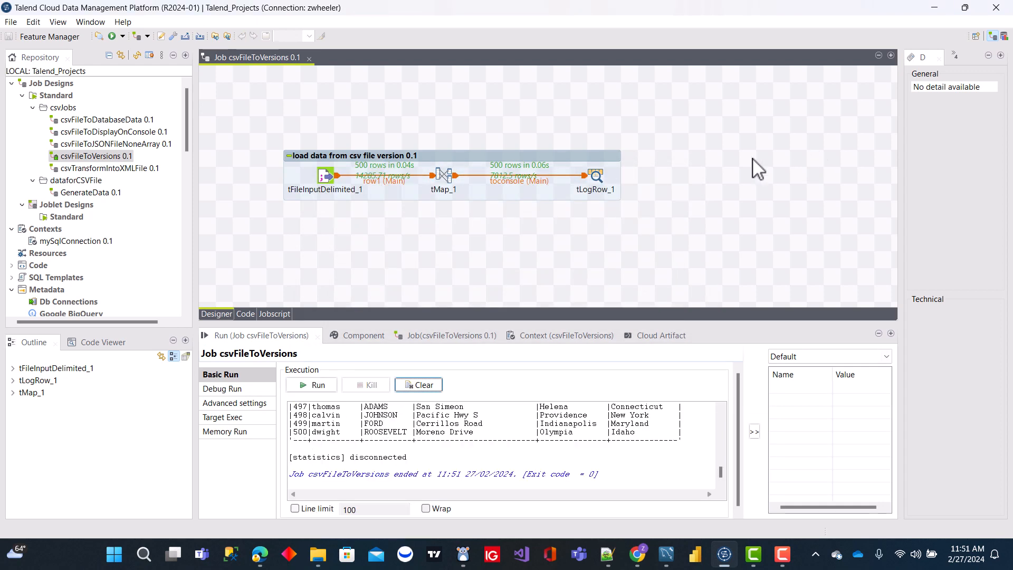
{"action": "mouse_move", "coordinate": [719, 481]}
{"action": "left_mouse_down"}
{"action": "mouse_move", "coordinate": [728, 419]}
{"action": "mouse_move", "coordinate": [726, 479]}
{"action": "left_mouse_up"}
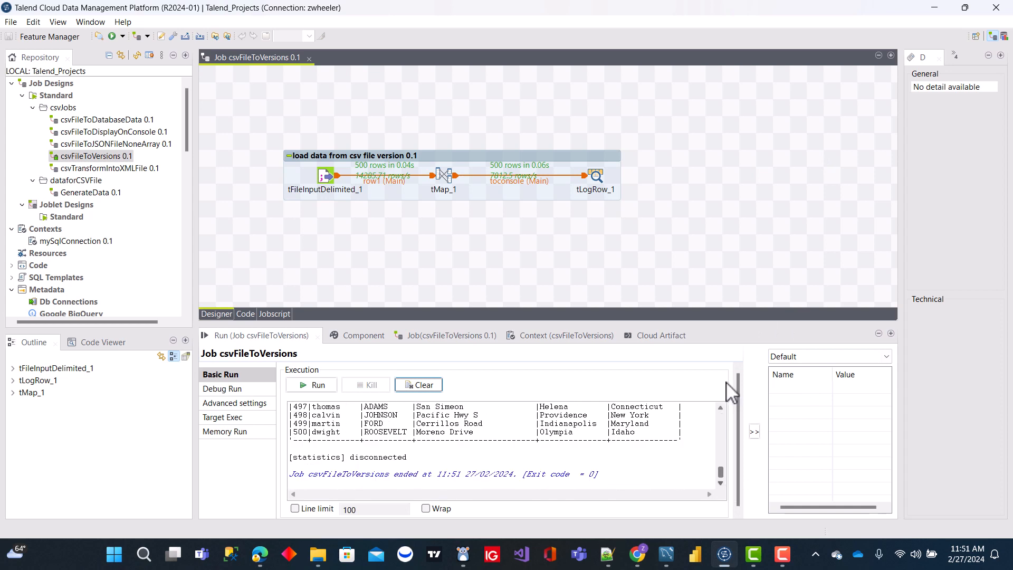
{"action": "left_click", "coordinate": [686, 237]}
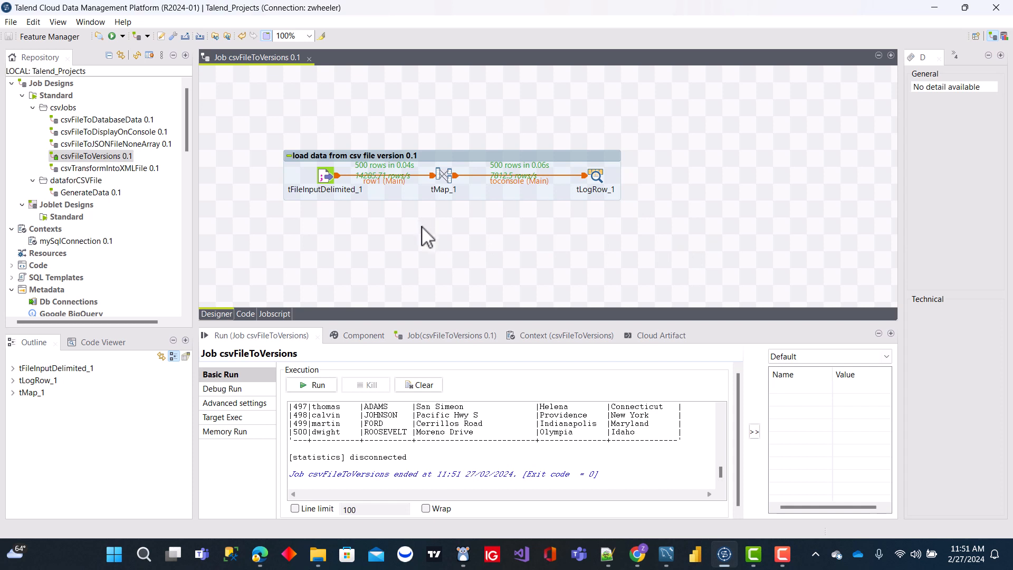
{"action": "left_click", "coordinate": [309, 58]}
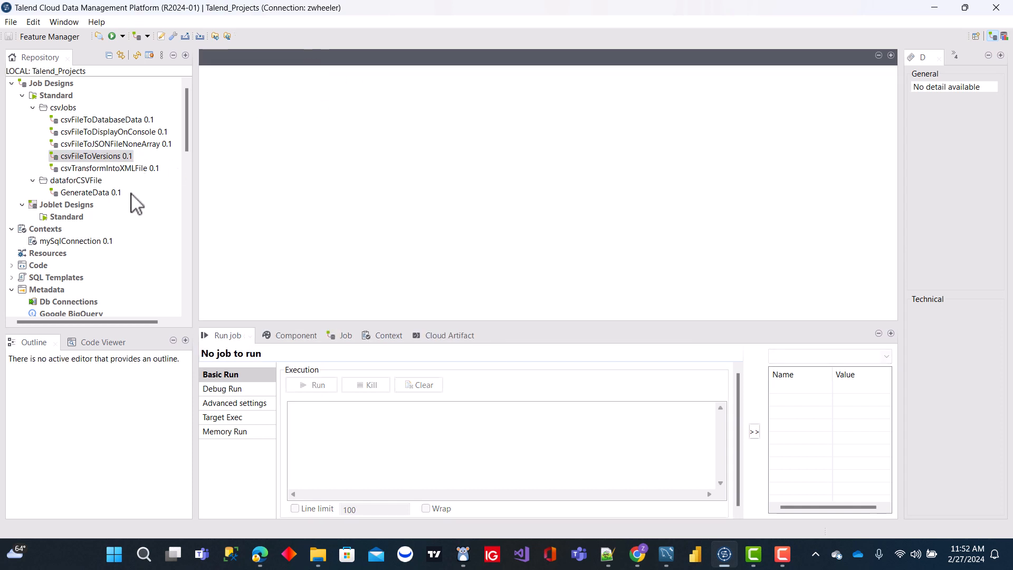
Step: Create version 0.2 of the csvFileToVersions job as a minor version increment and open it
{"action": "right_click", "coordinate": [102, 159]}
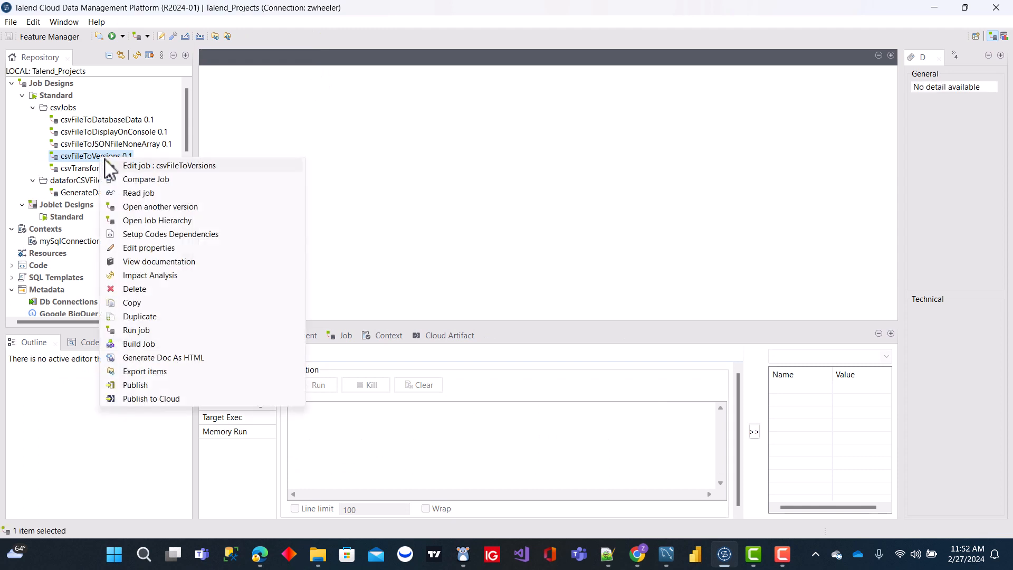
{"action": "left_click", "coordinate": [179, 207]}
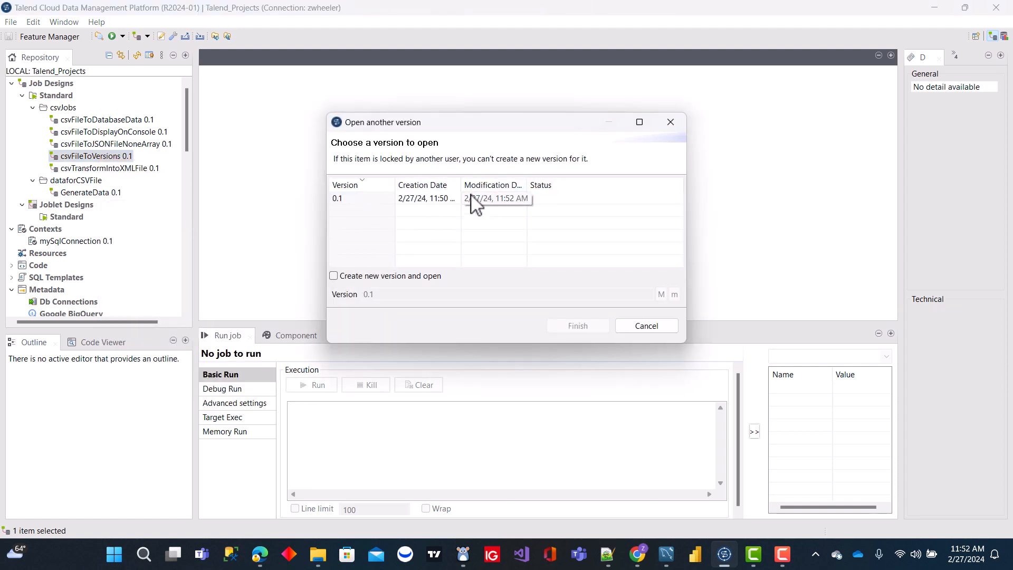
{"action": "left_click", "coordinate": [333, 276]}
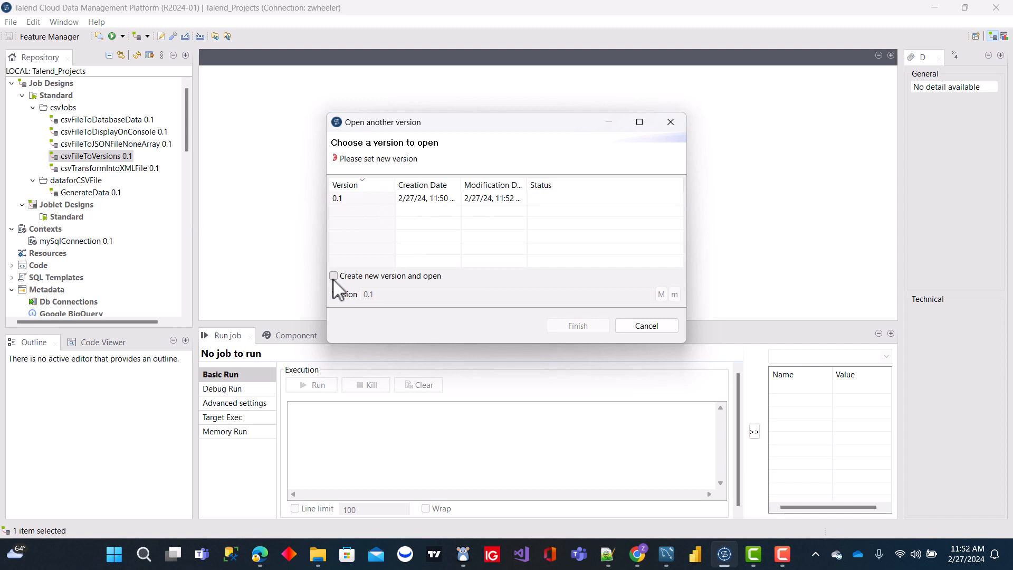
{"action": "left_click", "coordinate": [675, 294]}
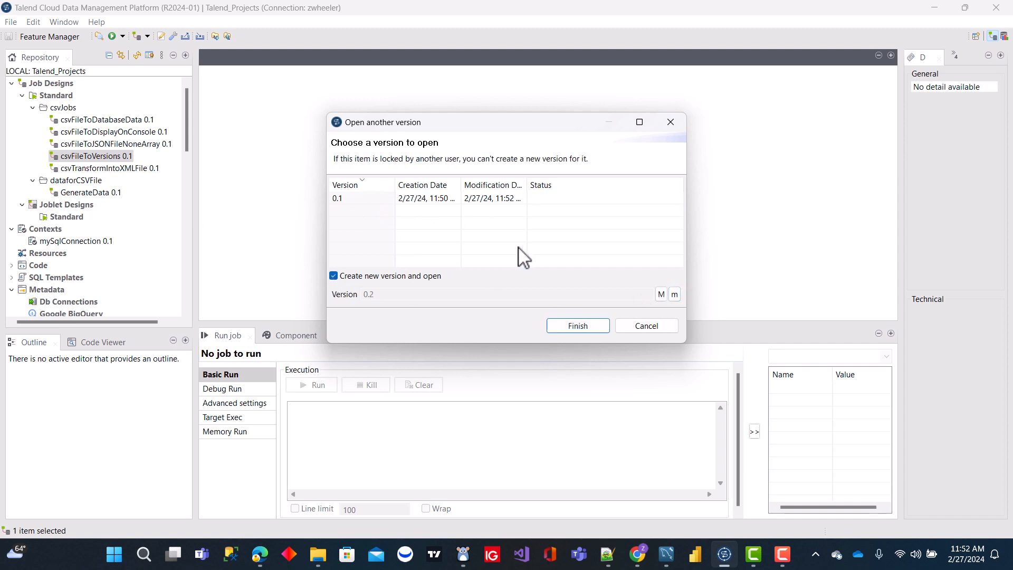
{"action": "left_click", "coordinate": [582, 325]}
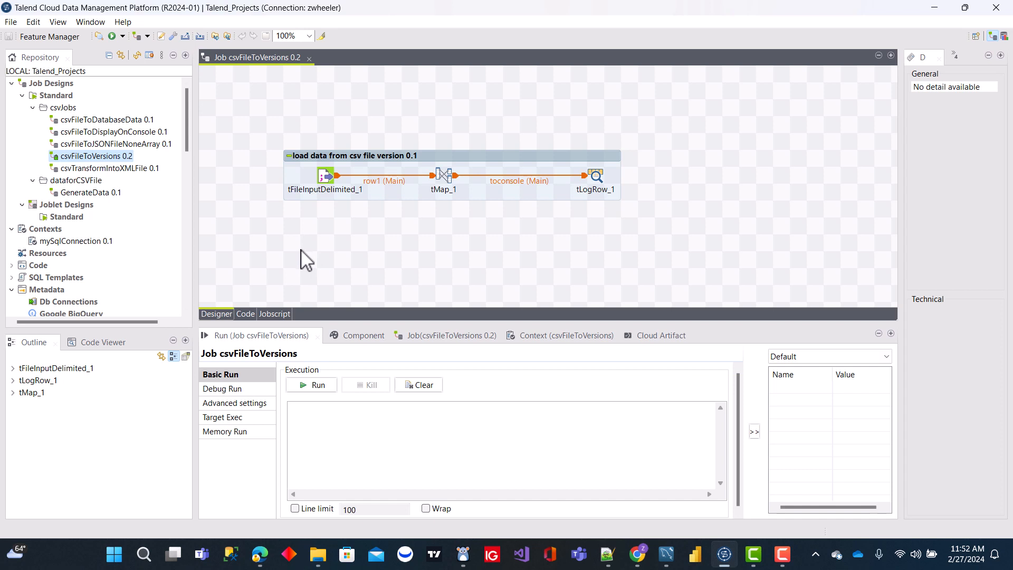
Step: Open version 0.1 of the csvFileToVersions job alongside version 0.2
{"action": "right_click", "coordinate": [118, 157]}
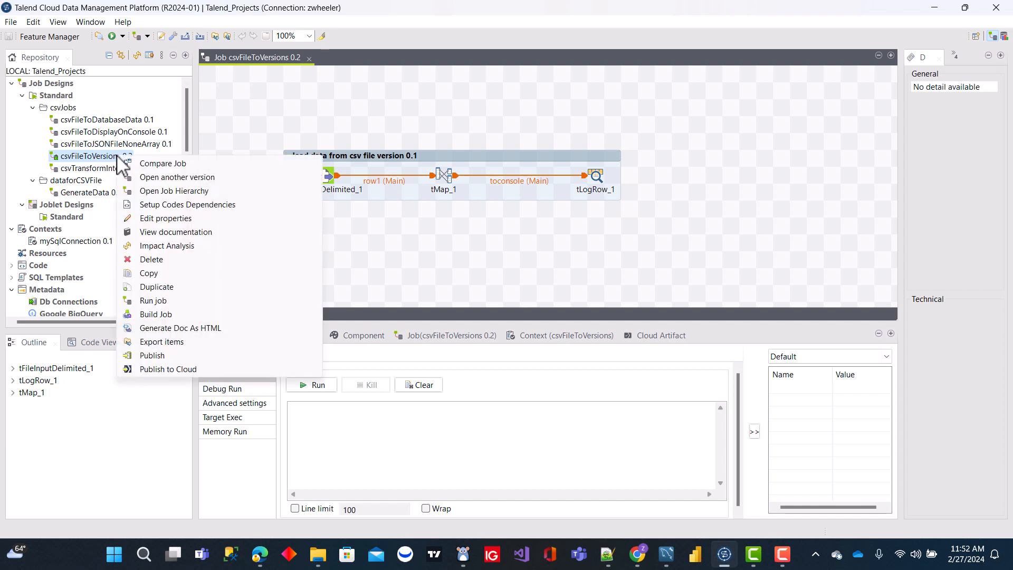
{"action": "left_click", "coordinate": [176, 177]}
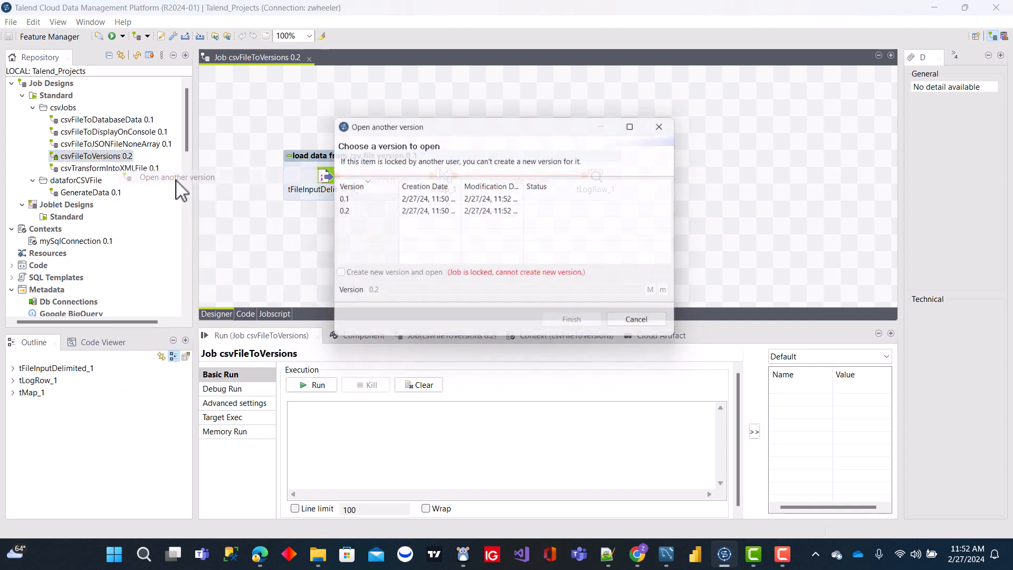
{"action": "left_click", "coordinate": [349, 199]}
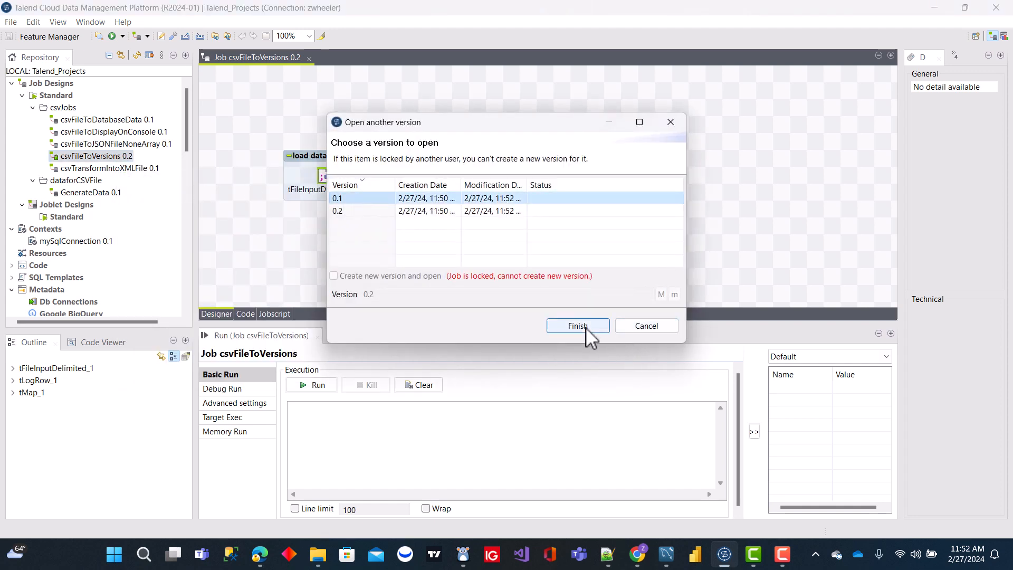
{"action": "left_click", "coordinate": [585, 327]}
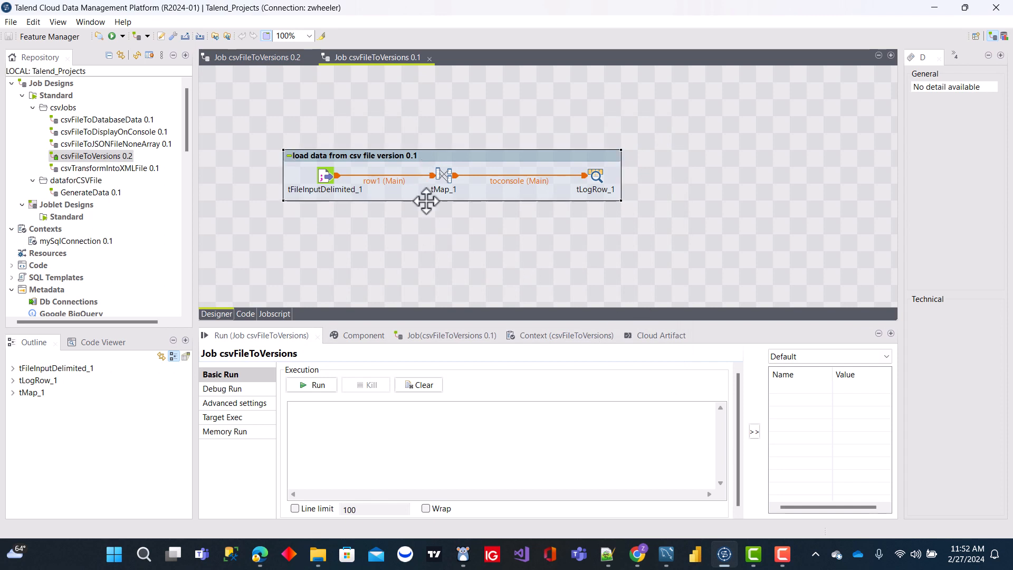
Step: Try to add a tMsgBox and a tLogRow component to the version 0.1 job
{"action": "type", "text": "msg"}
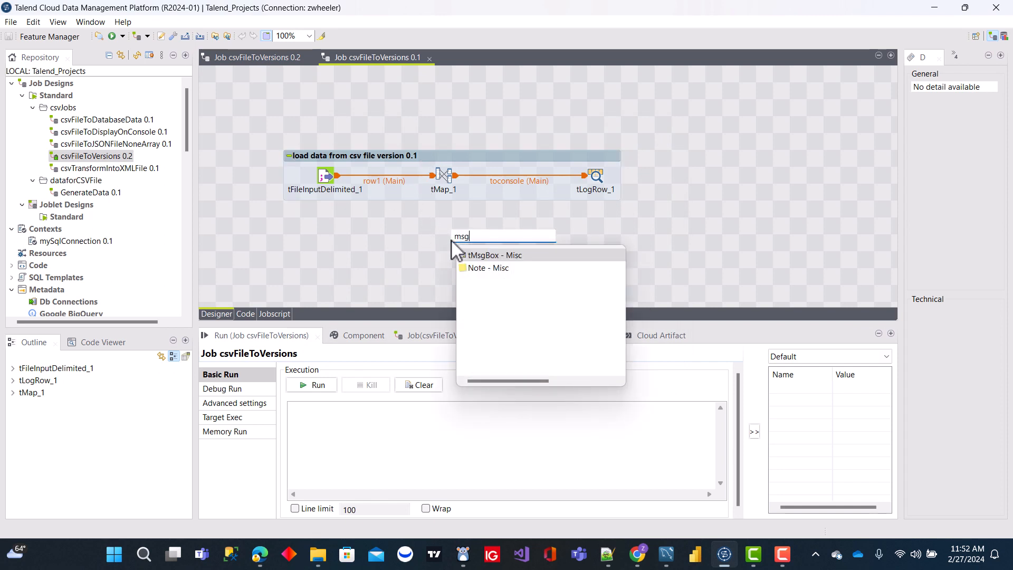
{"action": "double_click", "coordinate": [501, 257]}
{"action": "type", "text": "log"}
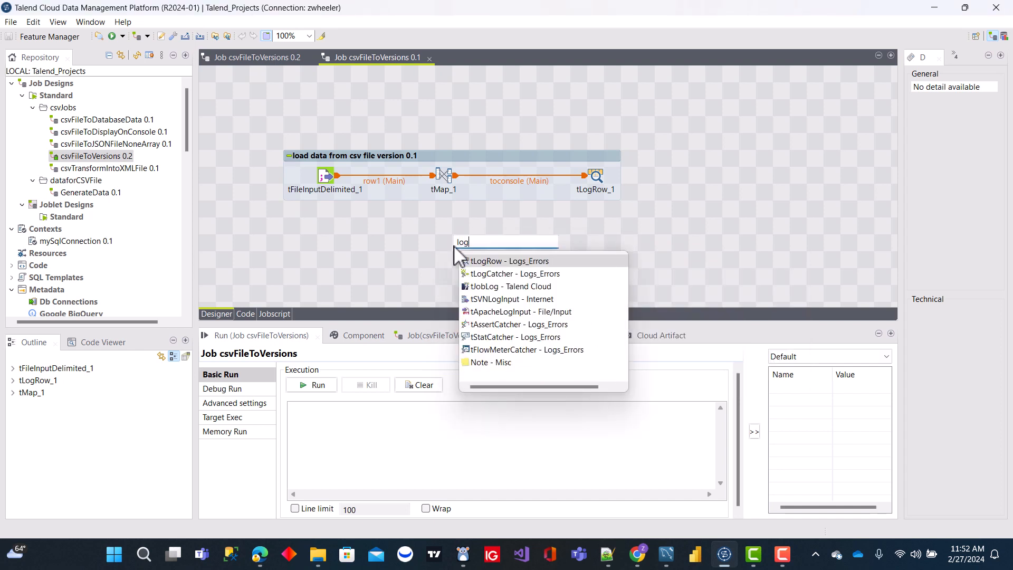
{"action": "double_click", "coordinate": [499, 261]}
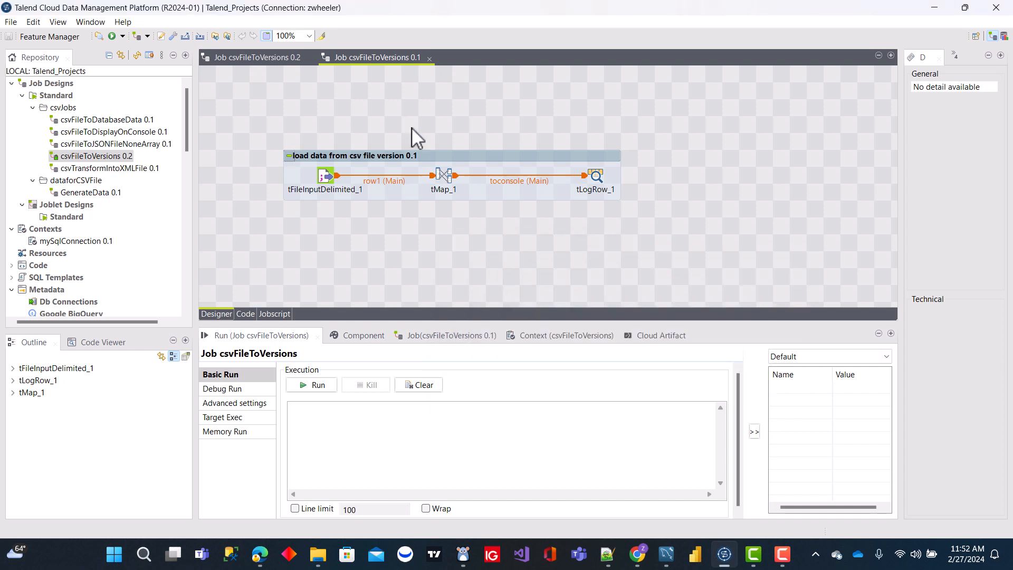
Step: Try to edit the subjob title in version 0.1 and close that version of the job
{"action": "left_click", "coordinate": [425, 153]}
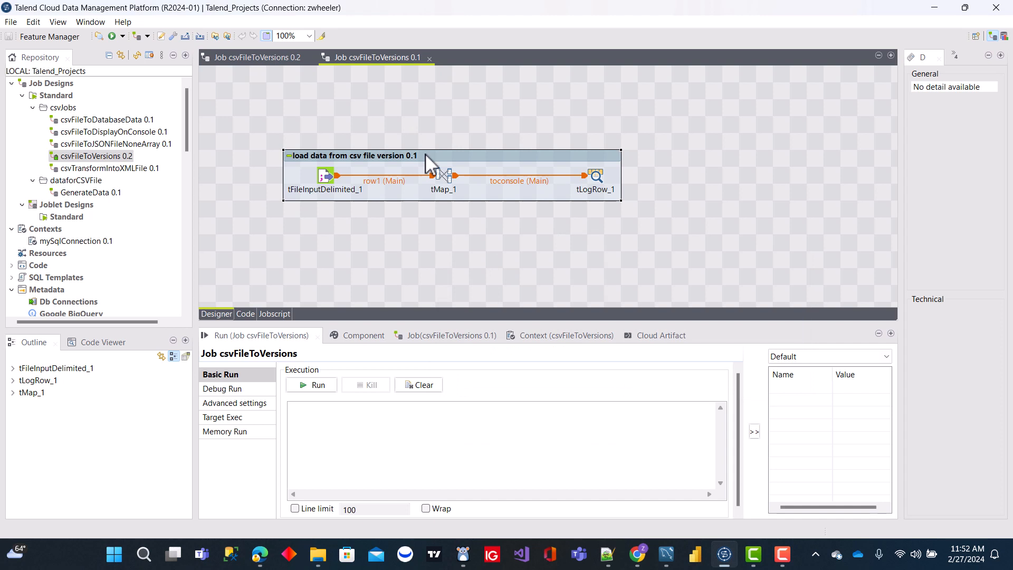
{"action": "left_click", "coordinate": [363, 336]}
{"action": "left_click", "coordinate": [471, 411]}
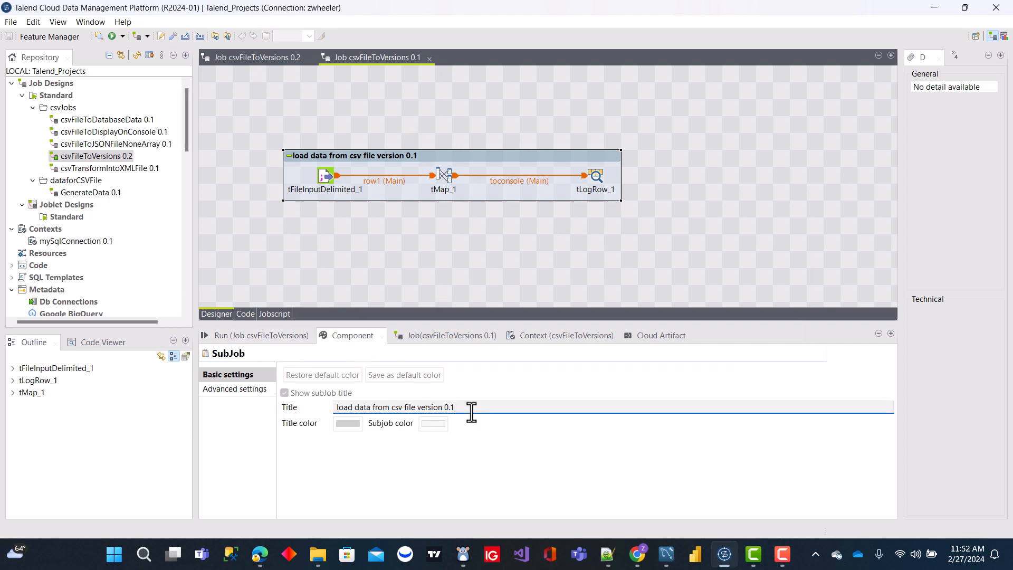
{"action": "left_click", "coordinate": [716, 169]}
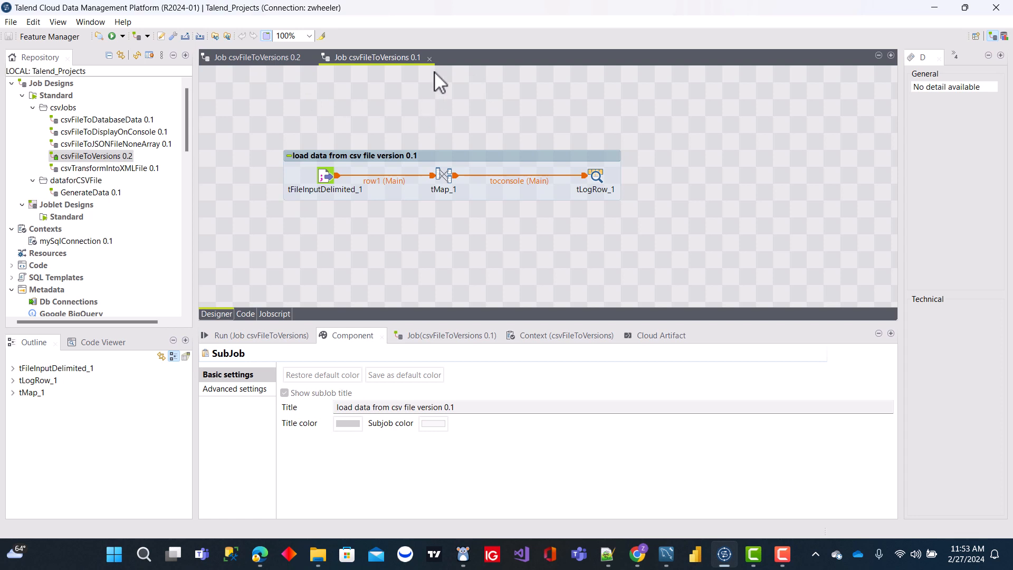
{"action": "left_click", "coordinate": [430, 59]}
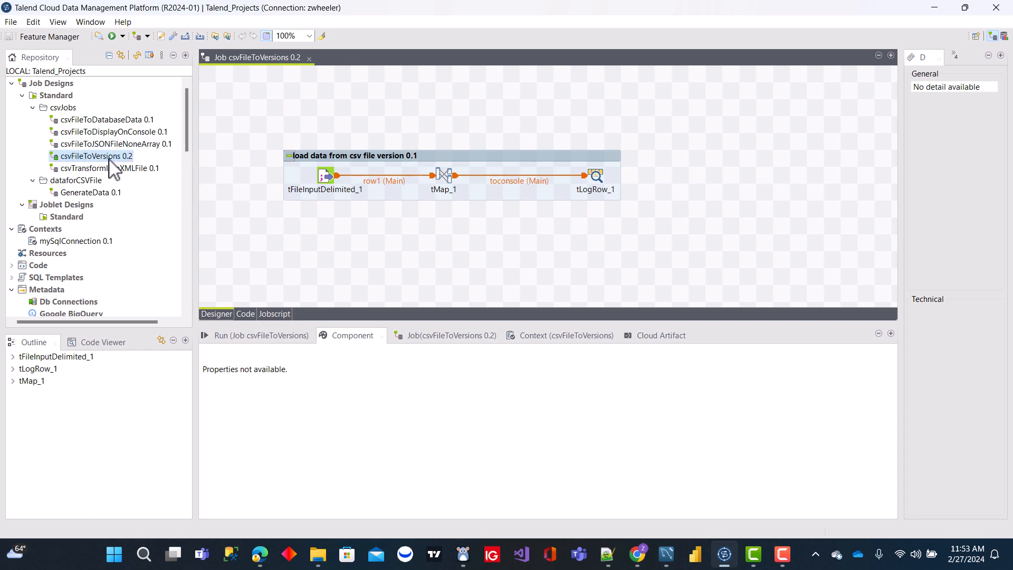
Step: Set the subjob's title in version 0.2 to "load data from csv file version 0.2 using context variables"
{"action": "left_click", "coordinate": [464, 153]}
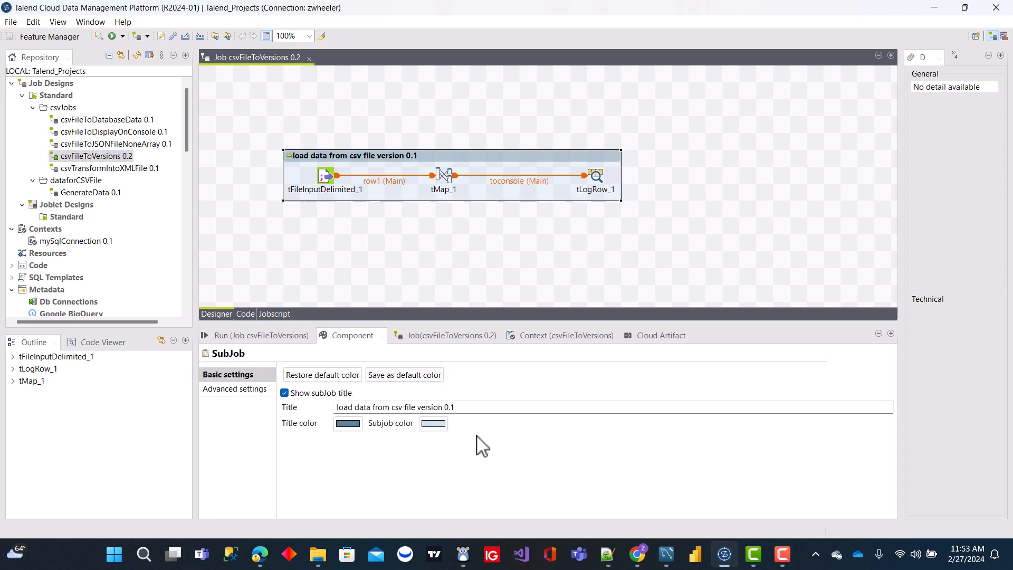
{"action": "left_click", "coordinate": [472, 407]}
{"action": "key", "text": "BackSpace"}
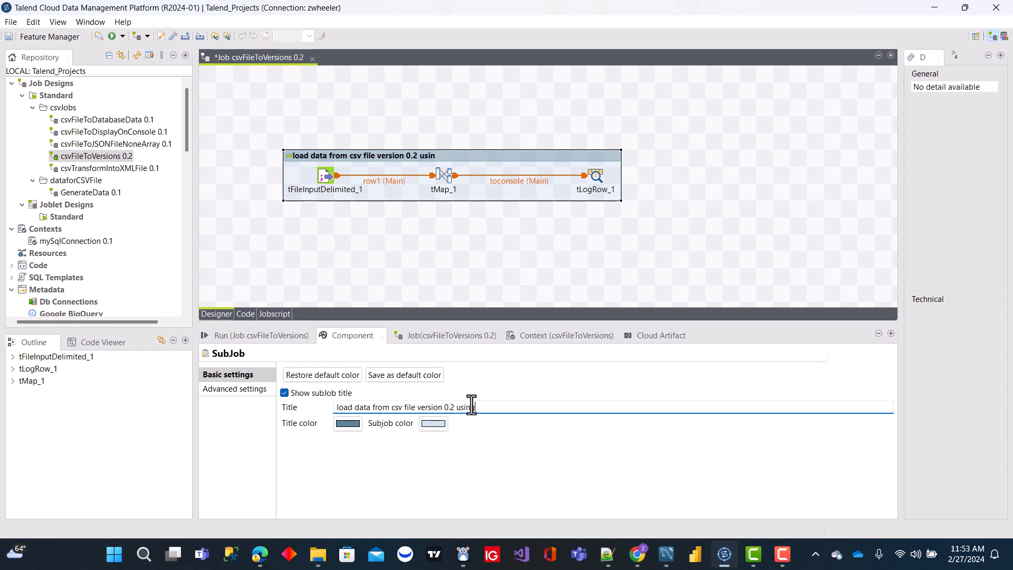
{"action": "type", "text": "2 using context variables"}
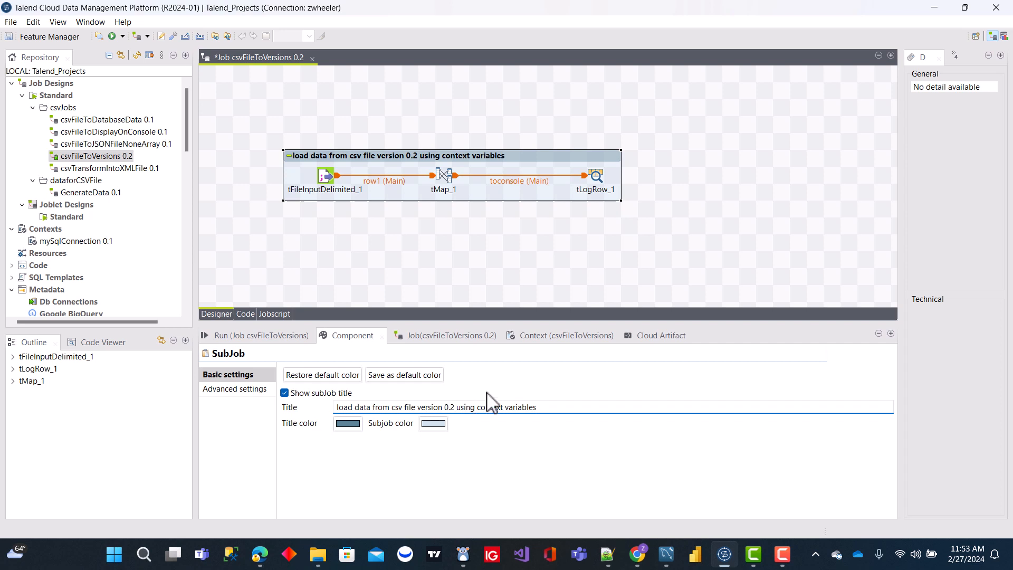
{"action": "left_click", "coordinate": [459, 248]}
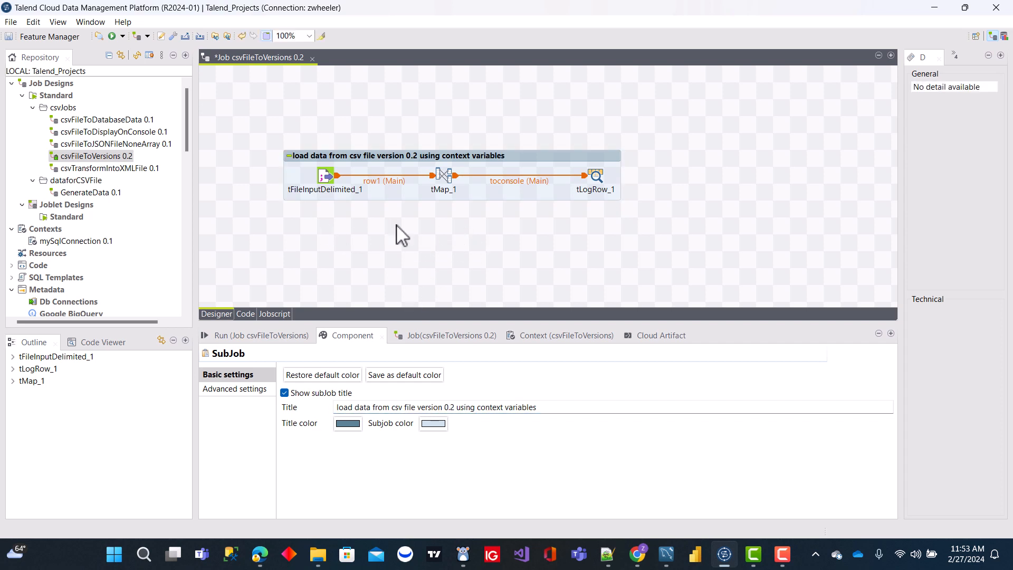
Step: Examine the job's context variables list and the basic settings of the tFileInputDelimited_1 component
{"action": "left_click", "coordinate": [579, 349]}
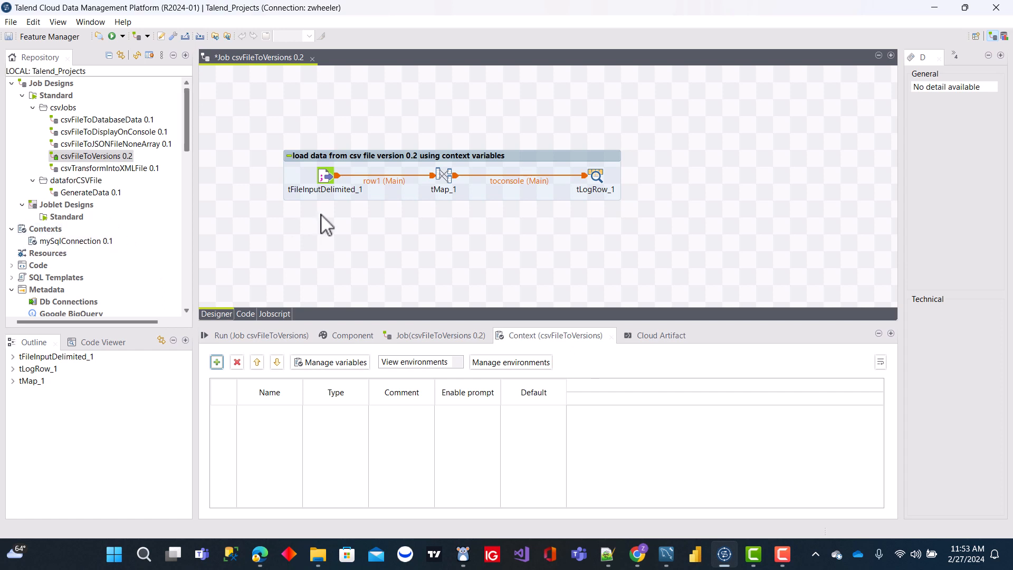
{"action": "left_click", "coordinate": [377, 248]}
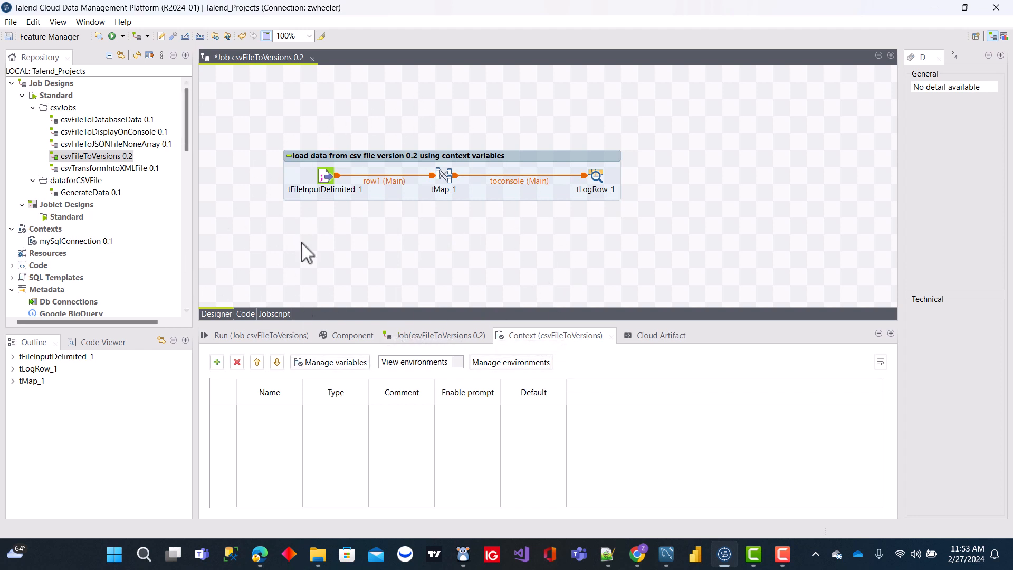
{"action": "left_click", "coordinate": [331, 162]}
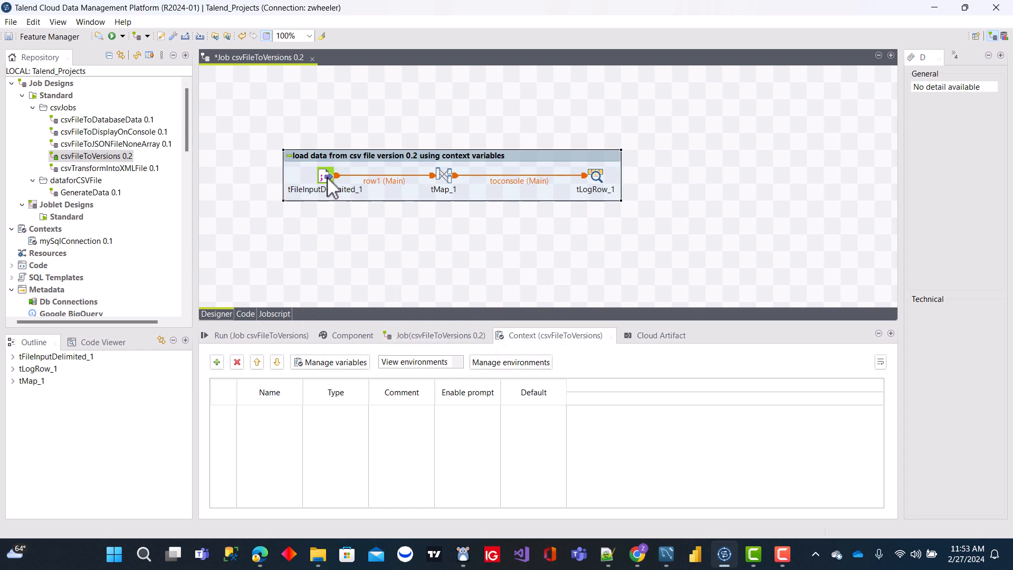
{"action": "left_click", "coordinate": [330, 184]}
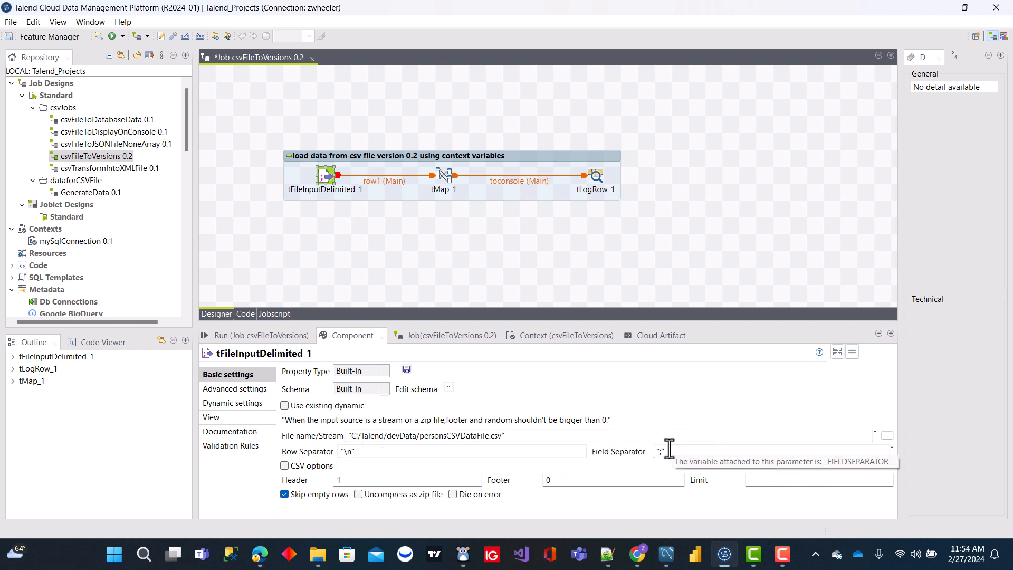
Step: Add four new String context variables to the csvFileToVersions 0.2 job
{"action": "left_click", "coordinate": [571, 338]}
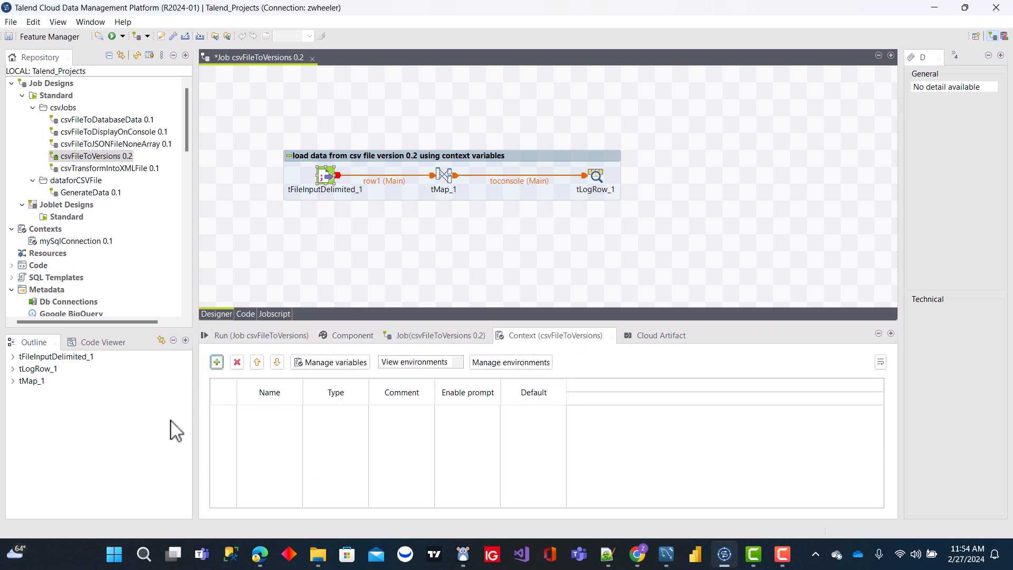
{"action": "left_click", "coordinate": [217, 362]}
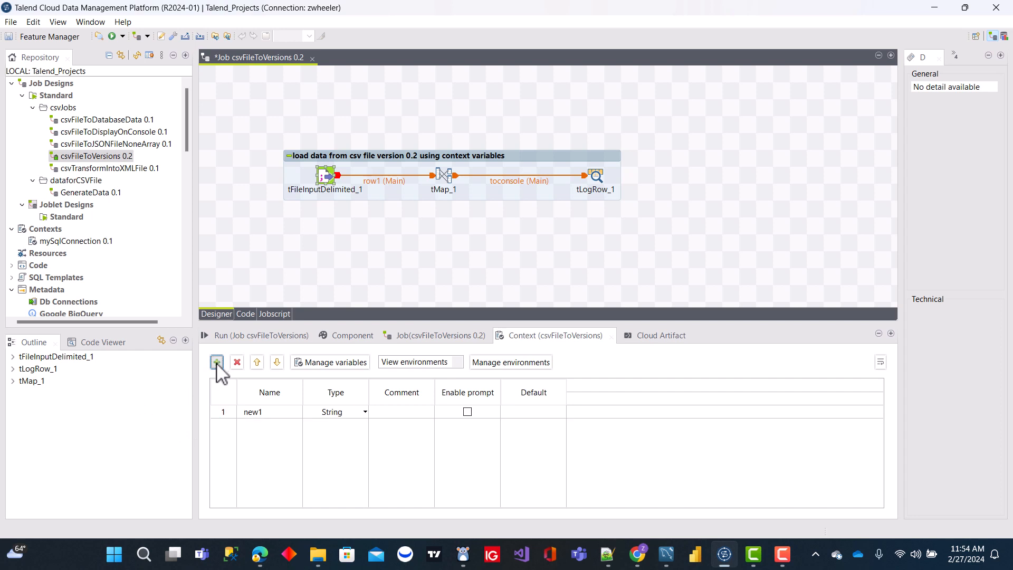
{"action": "left_click", "coordinate": [217, 362]}
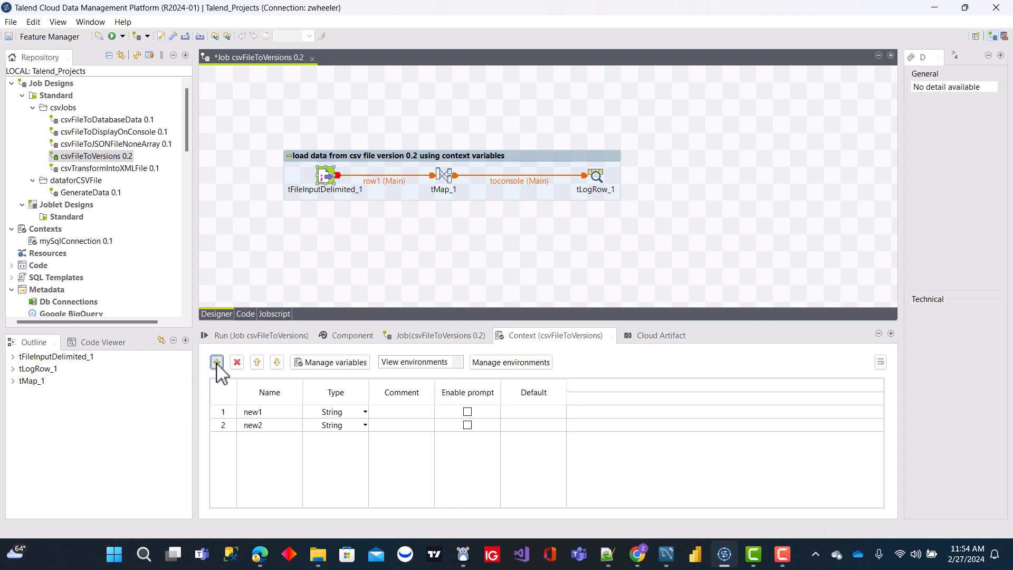
{"action": "left_click", "coordinate": [217, 362]}
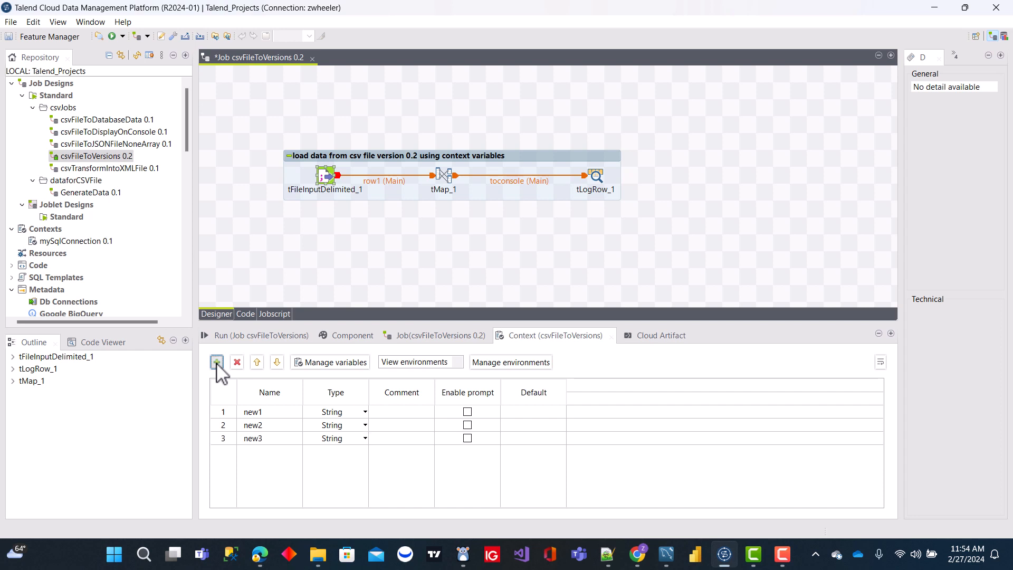
{"action": "left_click", "coordinate": [217, 362]}
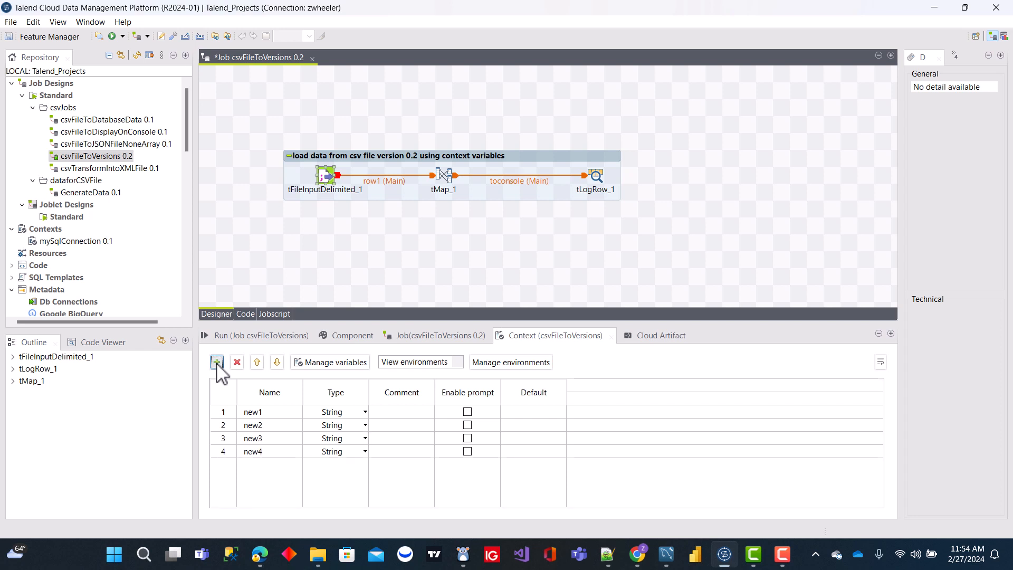
Step: Name the four context variables inputFilePath, inputFileName, inputRowSeperator and inputFieldSeperator, in that order
{"action": "left_click", "coordinate": [279, 411]}
{"action": "type", "text": "inputFilePath"}
{"action": "left_click", "coordinate": [272, 427]}
{"action": "type", "text": "in"}
{"action": "left_click", "coordinate": [283, 439]}
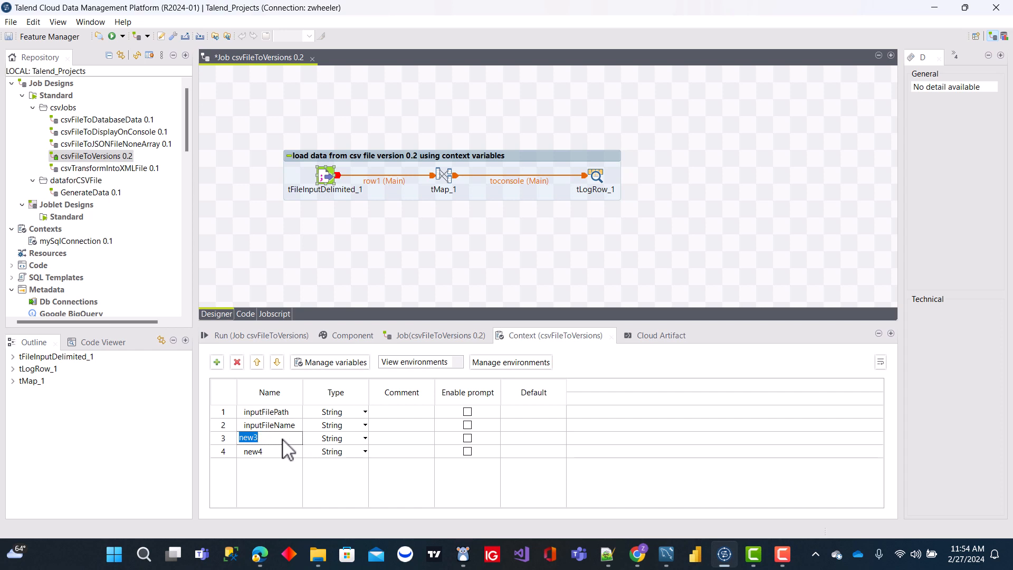
{"action": "type", "text": "inpu"}
{"action": "type", "text": "tRowSeperator"}
{"action": "left_click", "coordinate": [272, 453]}
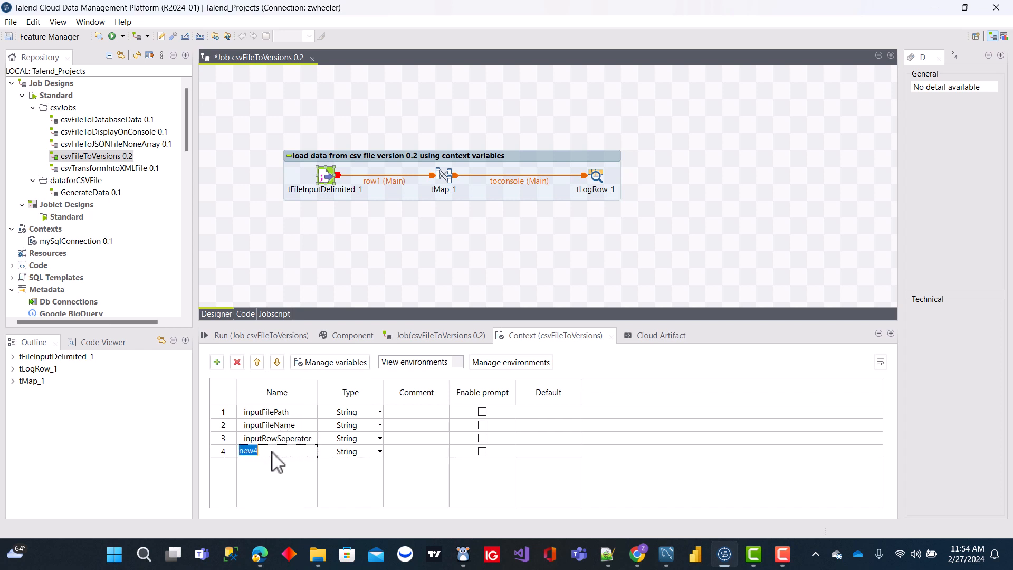
{"action": "type", "text": "inputFieldSepera"}
Step: Set the Default value of inputFilePath to "C:/Talend/devData/" and check the devData folder in File Explorer
{"action": "key", "text": "alt+Tab"}
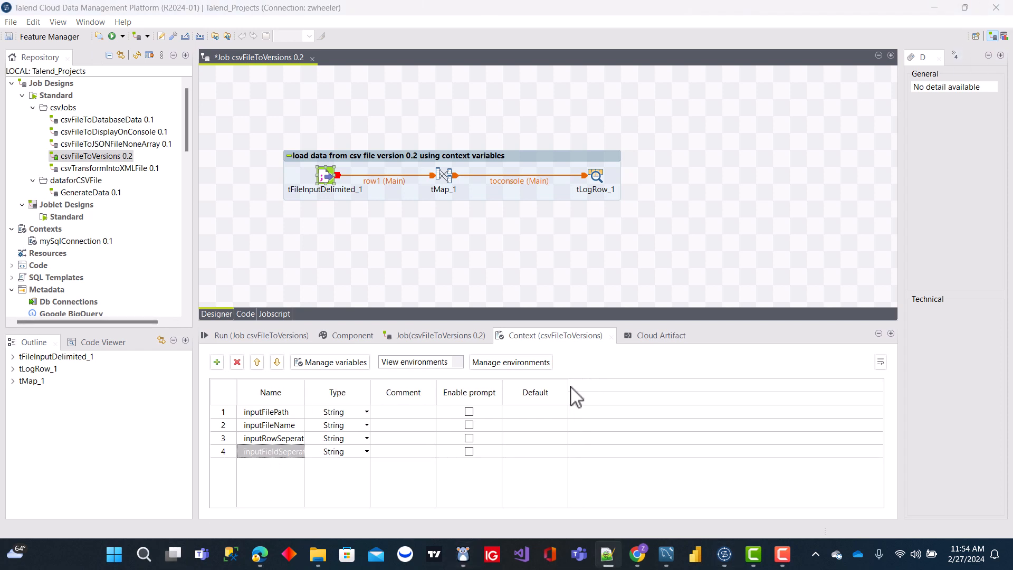
{"action": "left_click_drag", "start_coordinate": [565, 386], "coordinate": [739, 376]}
{"action": "left_click", "coordinate": [574, 413]}
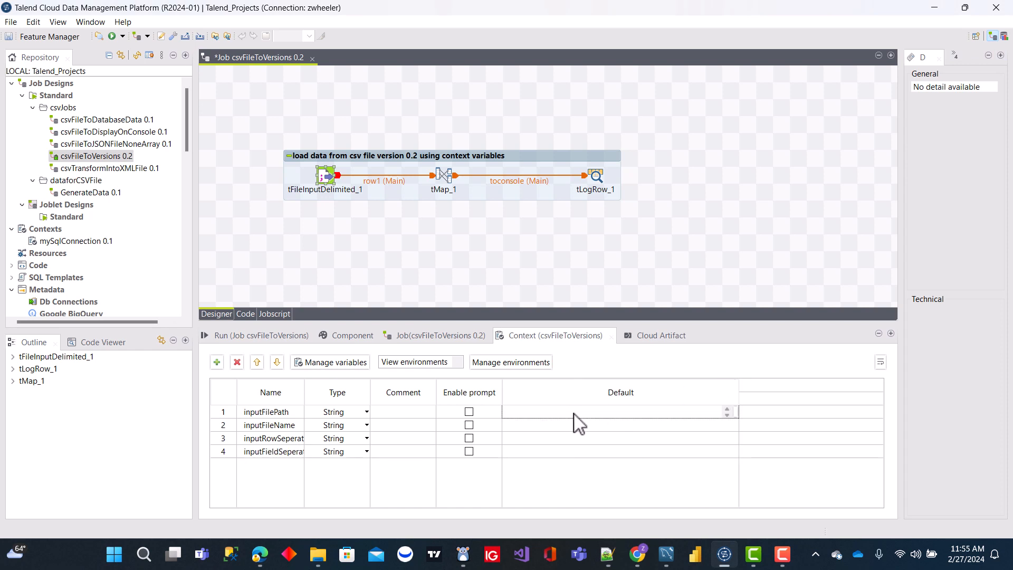
{"action": "type", "text": "\"C:/Talend/devData\""}
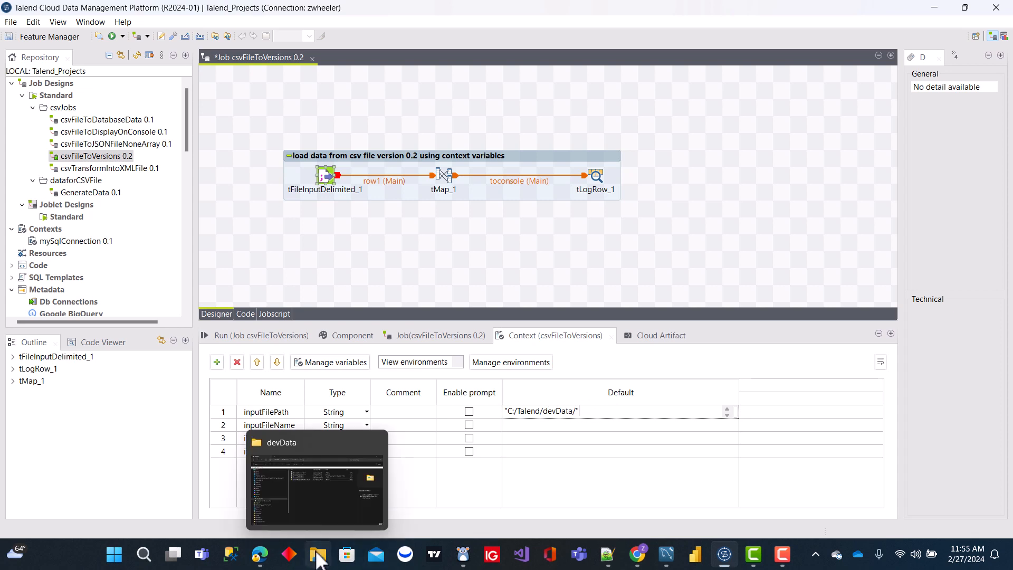
{"action": "left_click", "coordinate": [320, 555]}
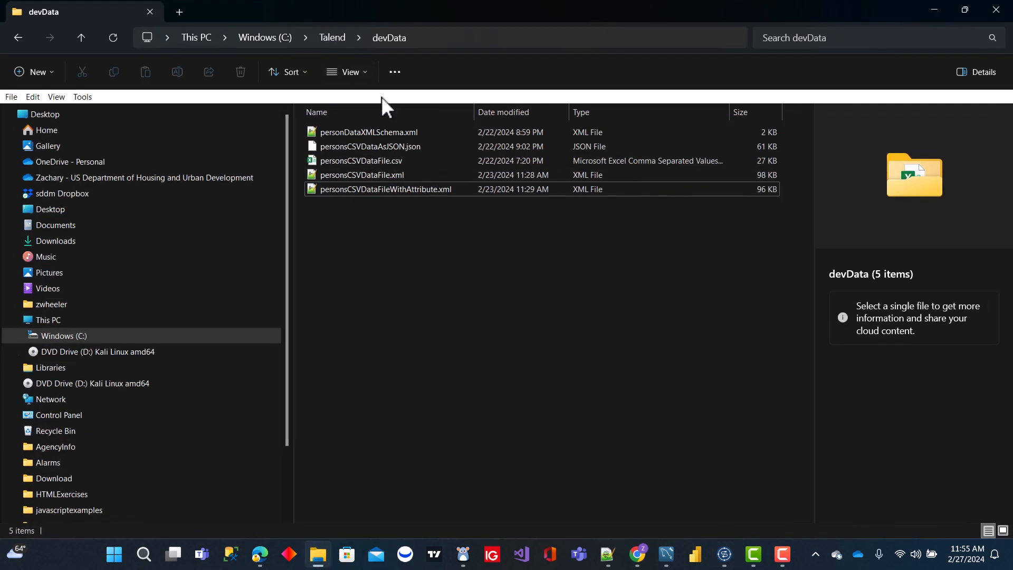
{"action": "left_click", "coordinate": [935, 9]}
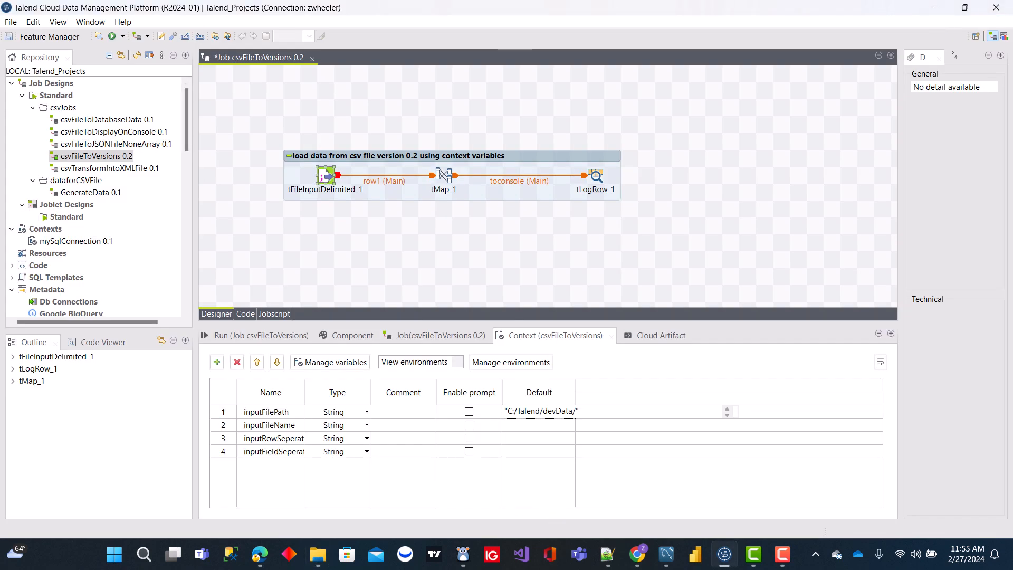
Step: Set the Default value of the inputFileName context variable to "personsCSVDataFile.csv"
{"action": "key", "text": "alt+Tab"}
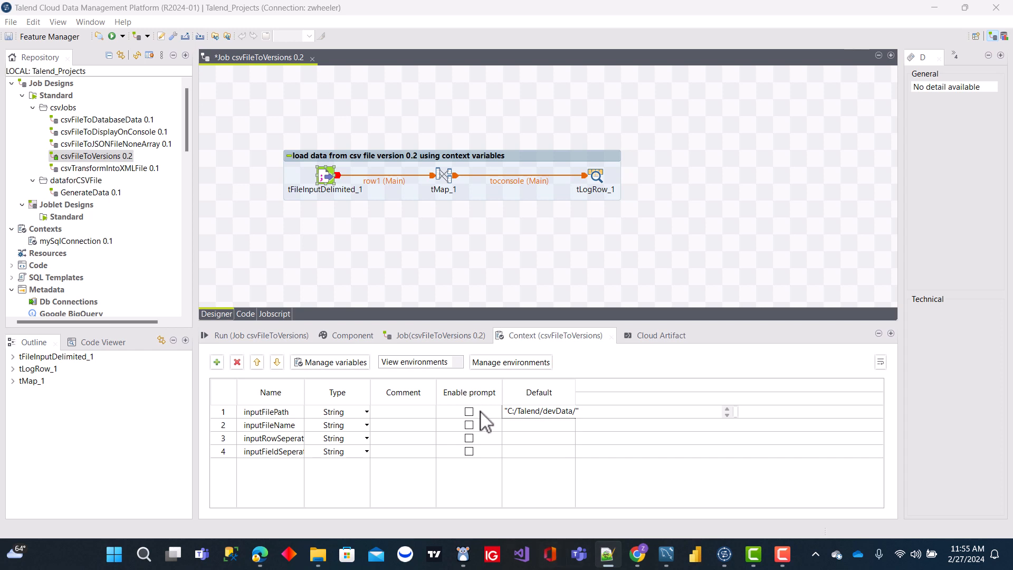
{"action": "left_click", "coordinate": [526, 427]}
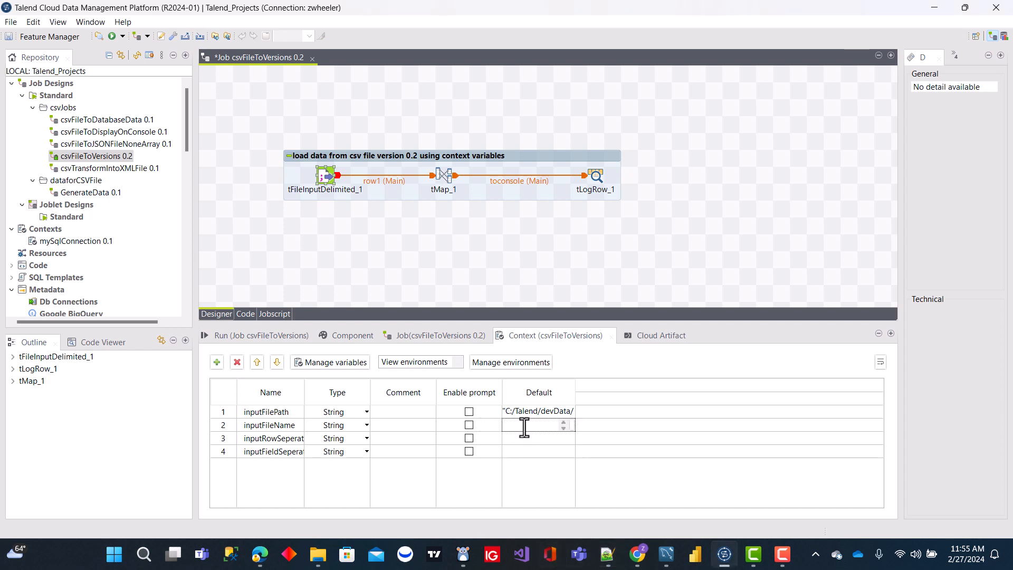
{"action": "left_click", "coordinate": [279, 441]}
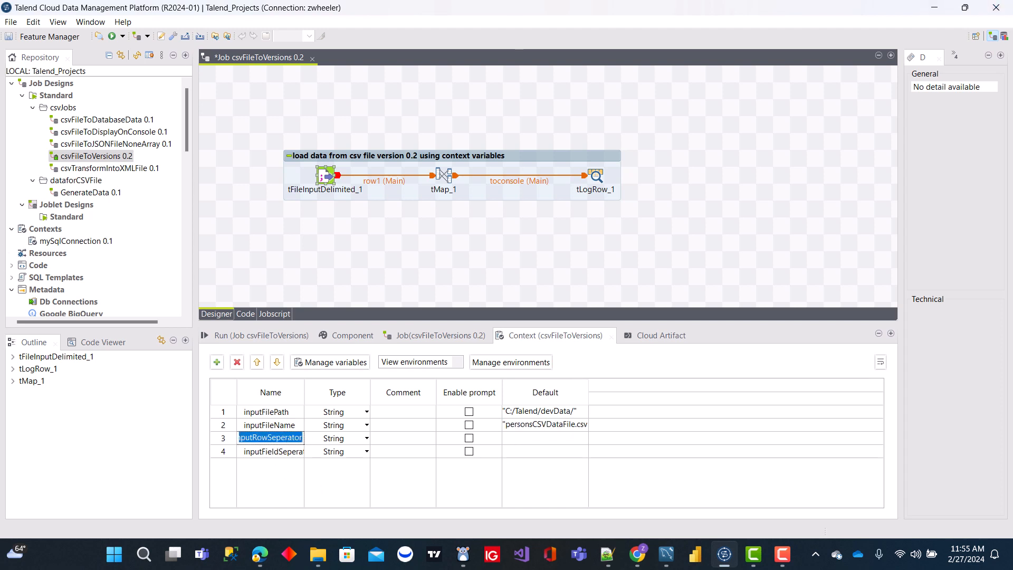
Step: Set the Default values of inputRowSeperator to "\n" and inputFieldSeperator to ";"
{"action": "key", "text": "alt+Tab"}
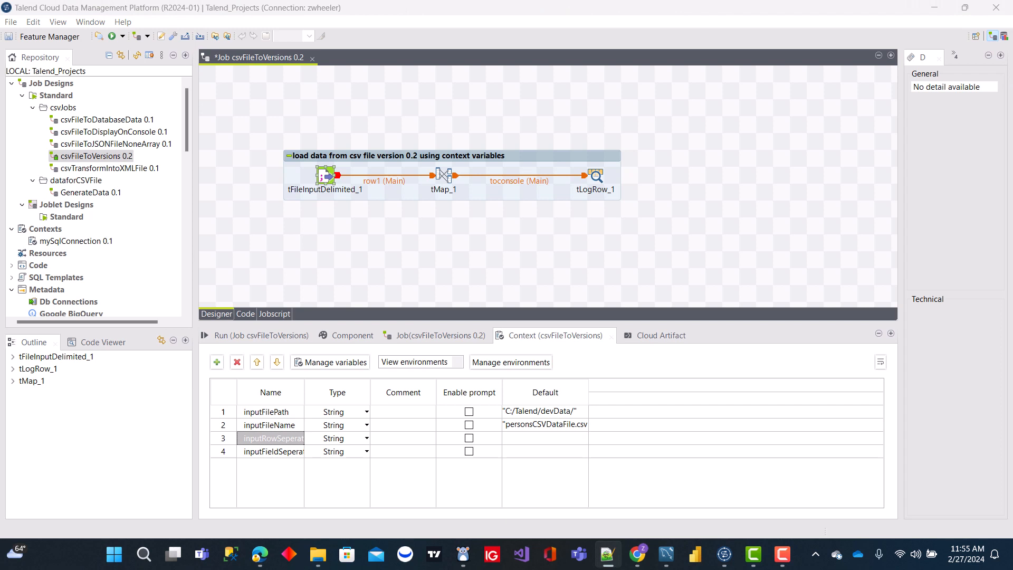
{"action": "left_click", "coordinate": [524, 440]}
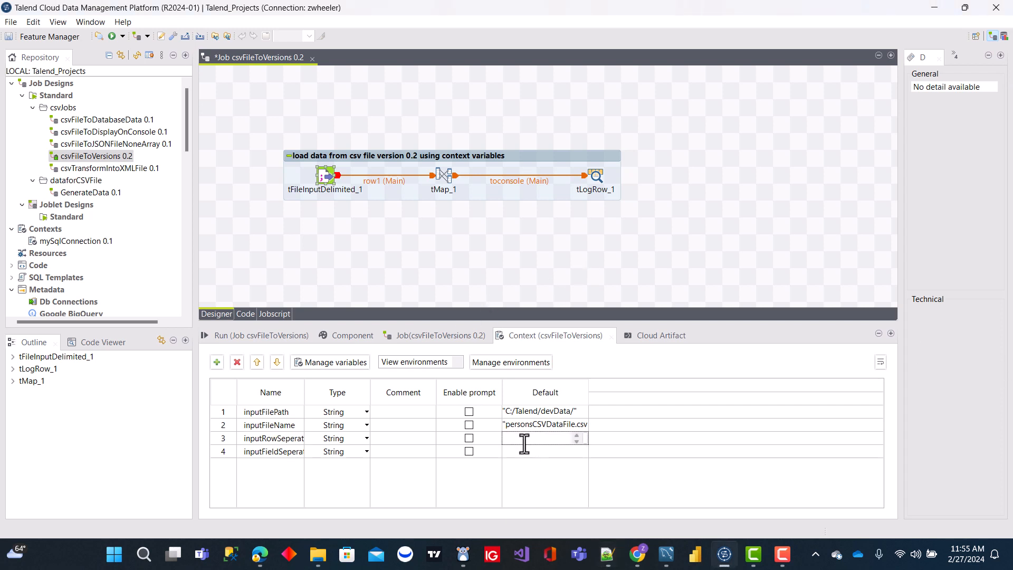
{"action": "type", "text": "\"\\n\""}
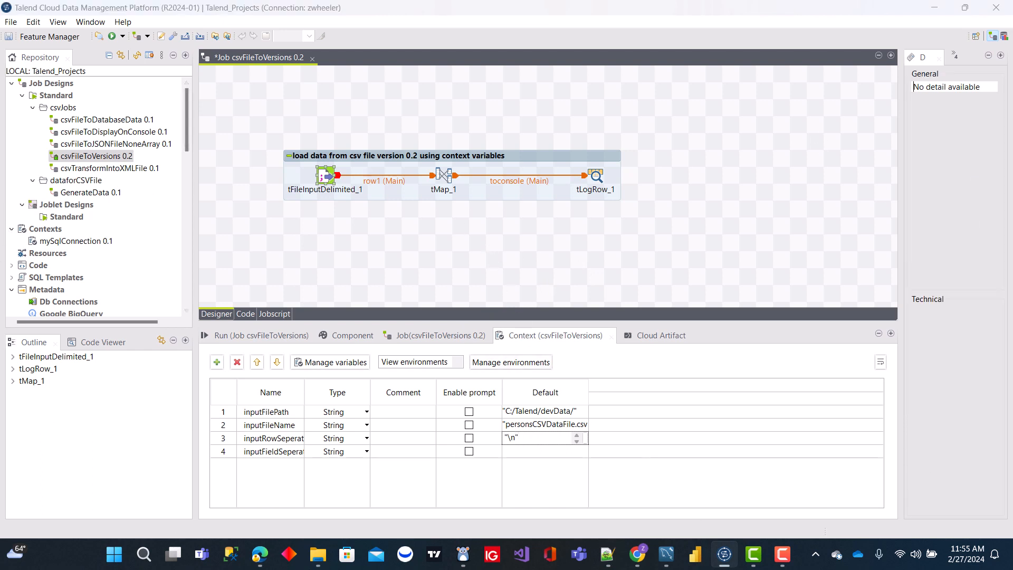
{"action": "mouse_move", "coordinate": [1012, 90]}
{"action": "left_mouse_down"}
{"action": "mouse_move", "coordinate": [977, 90]}
{"action": "mouse_move", "coordinate": [1008, 94]}
{"action": "left_mouse_up"}
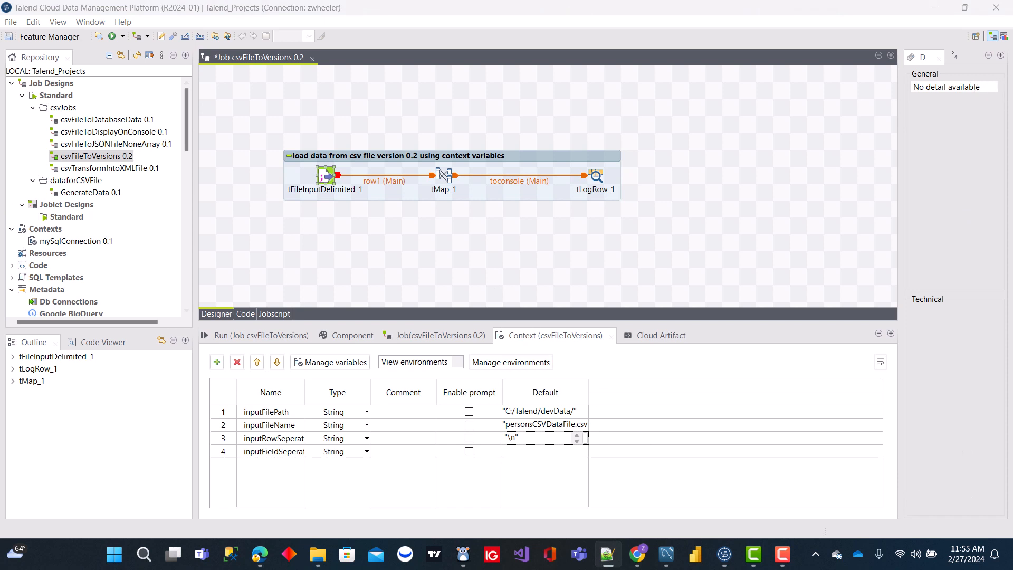
{"action": "left_click", "coordinate": [520, 451]}
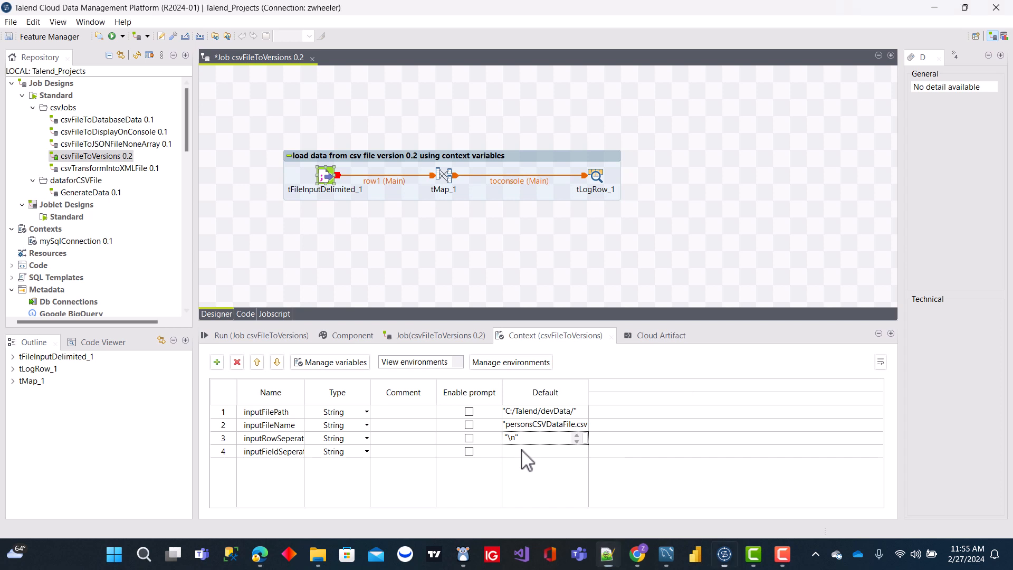
{"action": "left_click", "coordinate": [663, 288]}
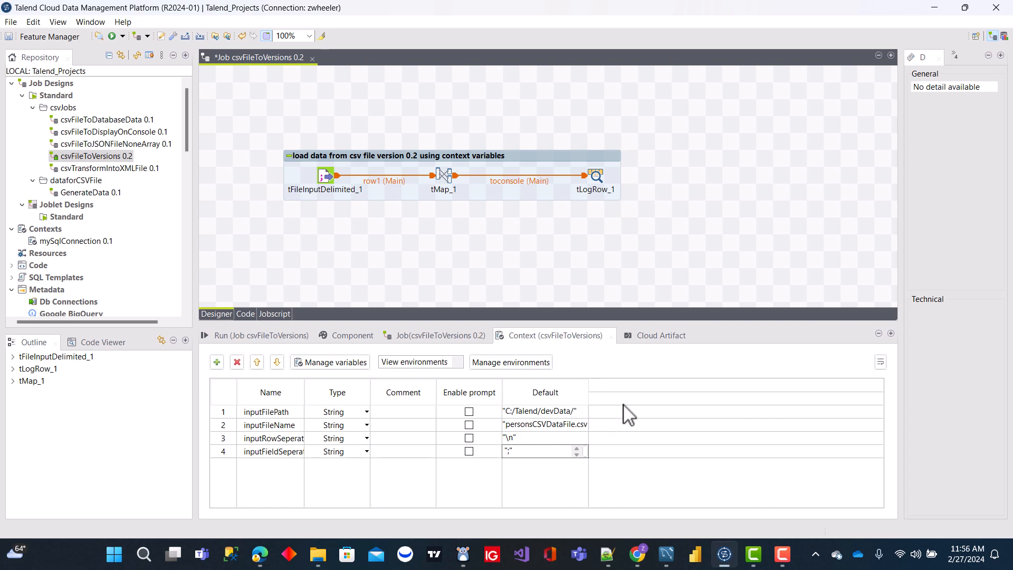
Step: Create three context environments named dev, test and prod for the job
{"action": "left_click", "coordinate": [542, 367]}
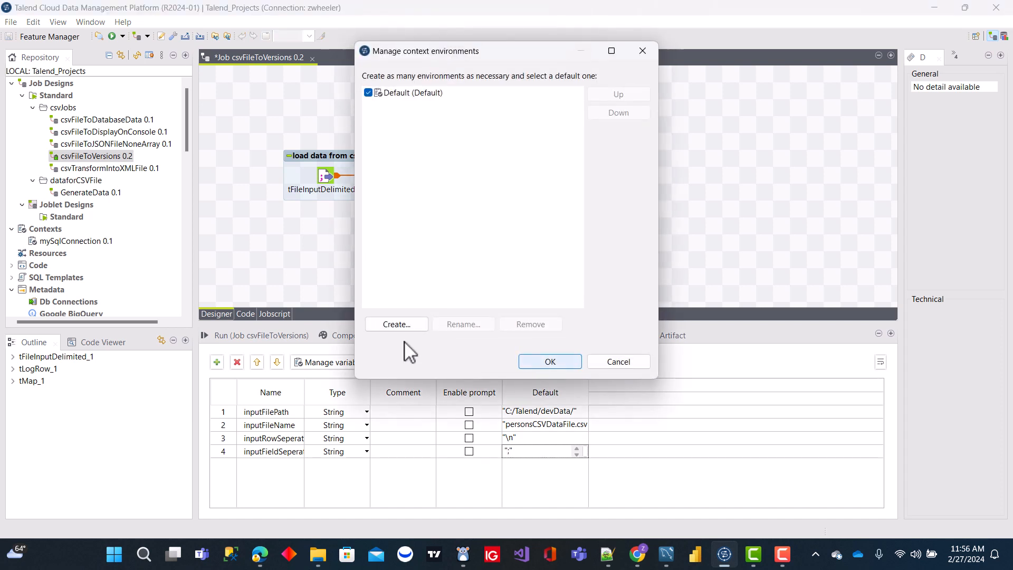
{"action": "left_click", "coordinate": [411, 329]}
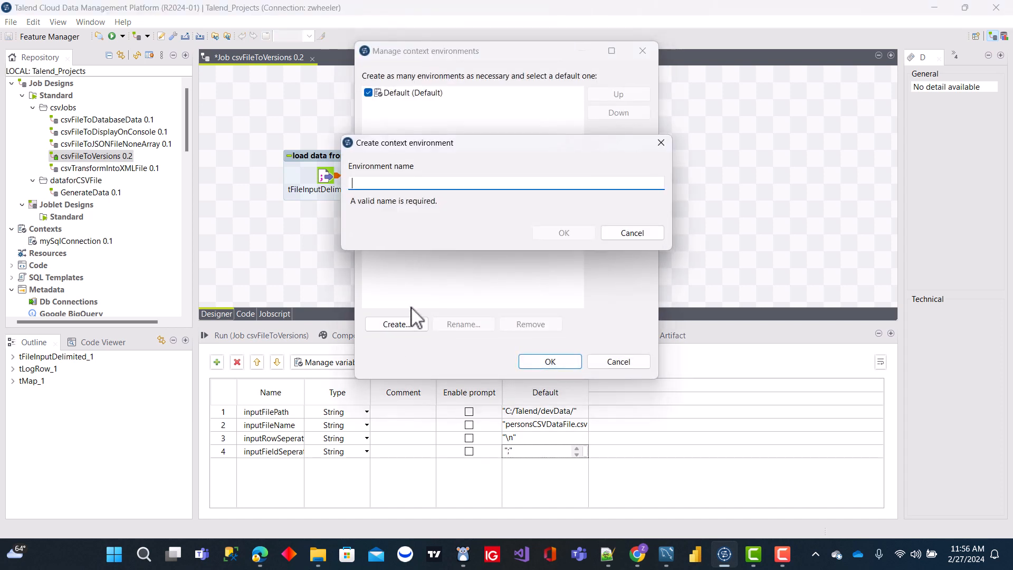
{"action": "type", "text": "dev"}
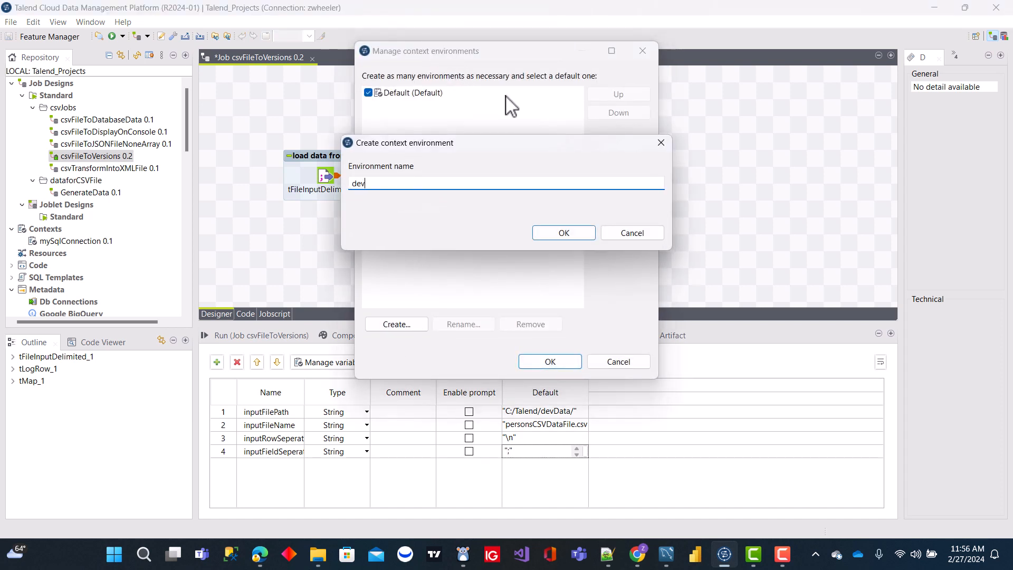
{"action": "left_click", "coordinate": [561, 231]}
{"action": "left_click", "coordinate": [407, 330]}
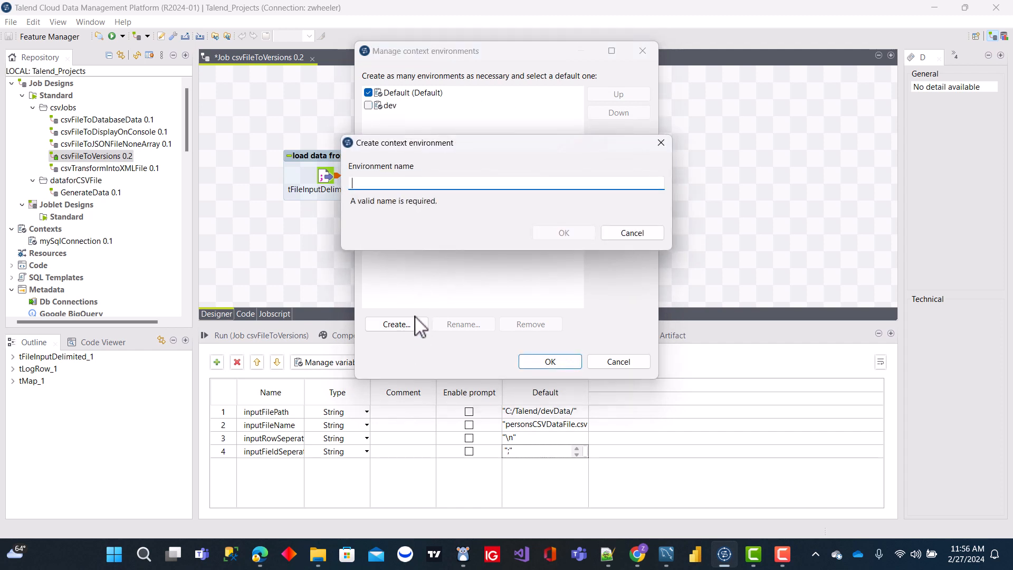
{"action": "type", "text": "test"}
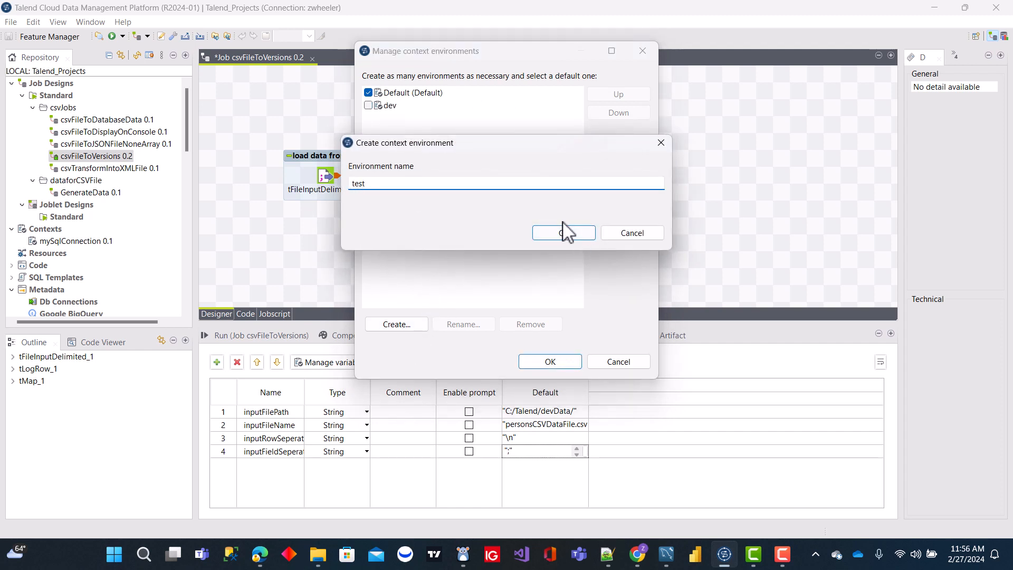
{"action": "left_click", "coordinate": [563, 232]}
{"action": "left_click", "coordinate": [401, 326]}
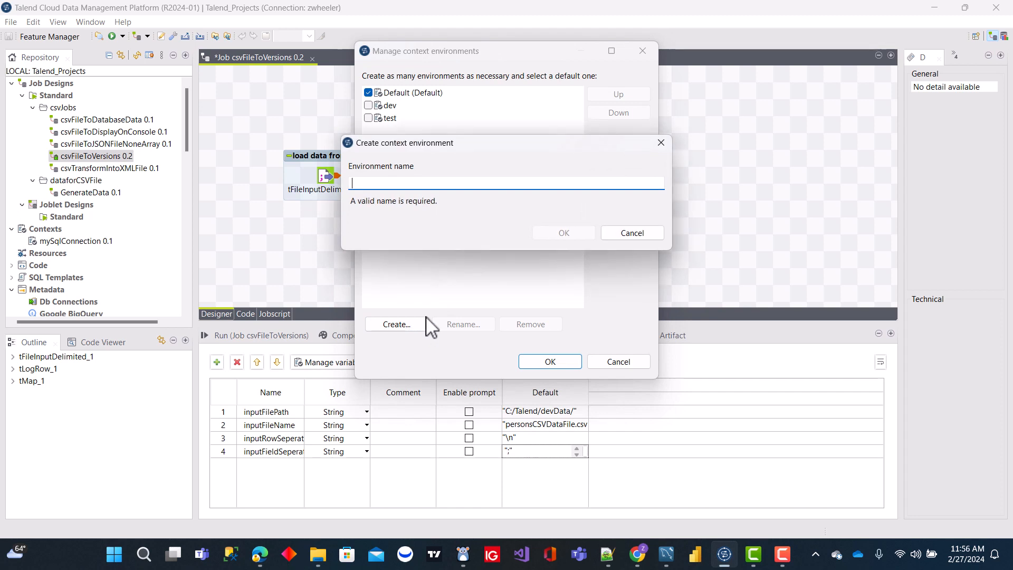
{"action": "type", "text": "prod"}
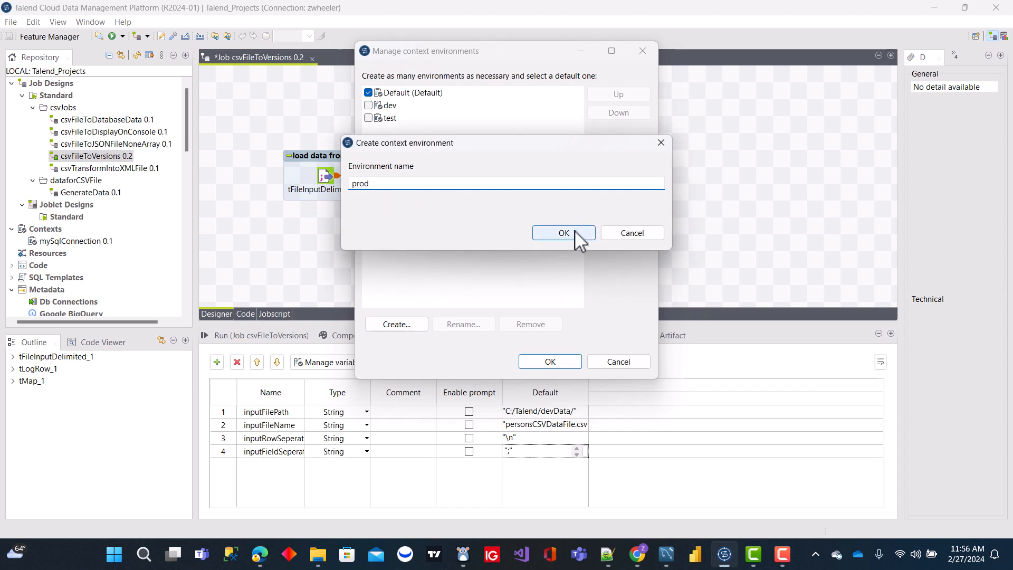
{"action": "left_click", "coordinate": [556, 235]}
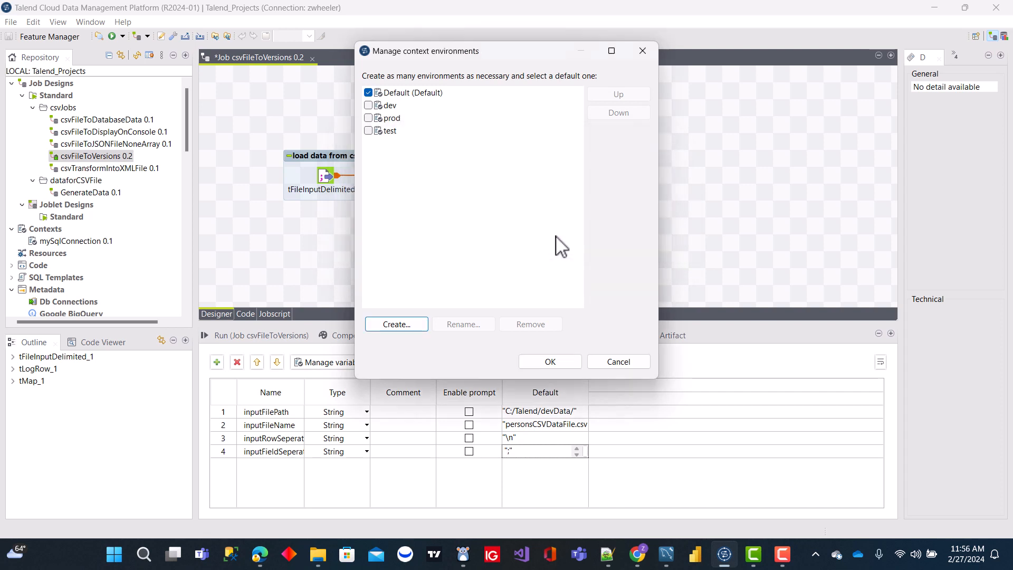
Step: Make dev the default context environment and remove the original Default environment
{"action": "left_click", "coordinate": [369, 105]}
{"action": "left_click", "coordinate": [397, 93]}
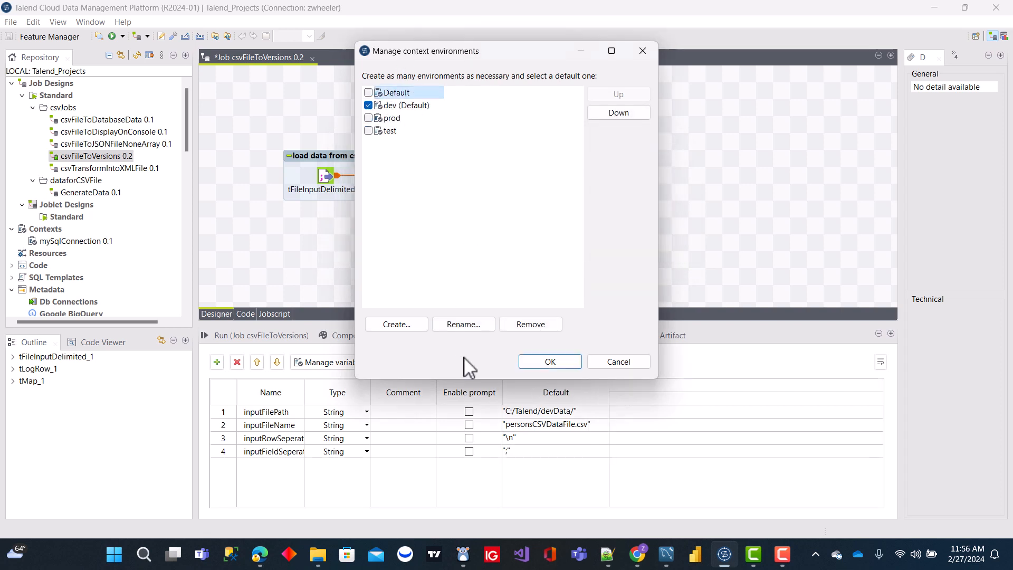
{"action": "left_click", "coordinate": [532, 324]}
{"action": "left_click", "coordinate": [549, 361]}
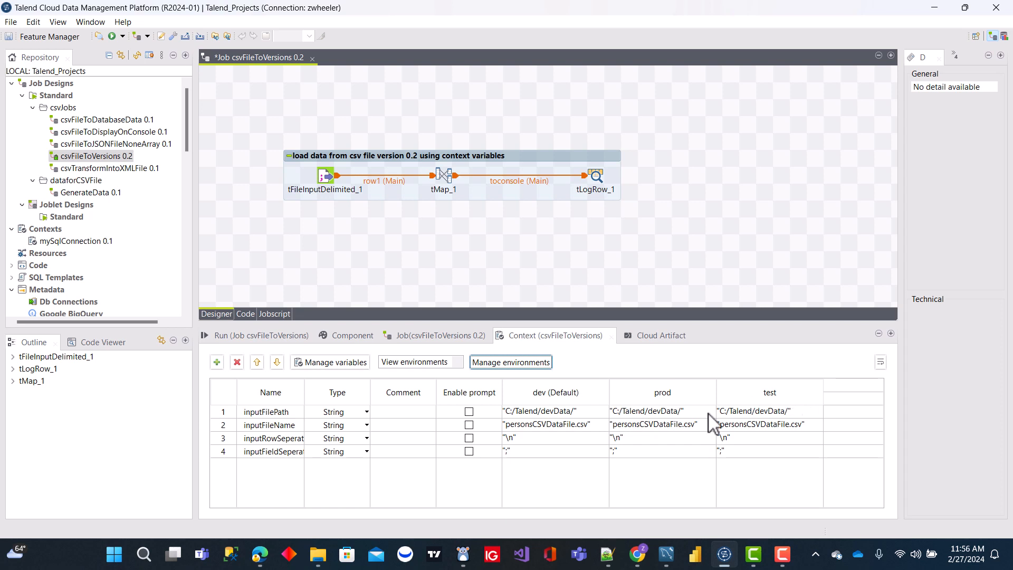
Step: Set the inputFilePath value to "C:/Talend/prodData/" for the prod environment and "C:/Talend/testData/" for the test environment
{"action": "left_click", "coordinate": [655, 410]}
{"action": "left_click", "coordinate": [656, 411]}
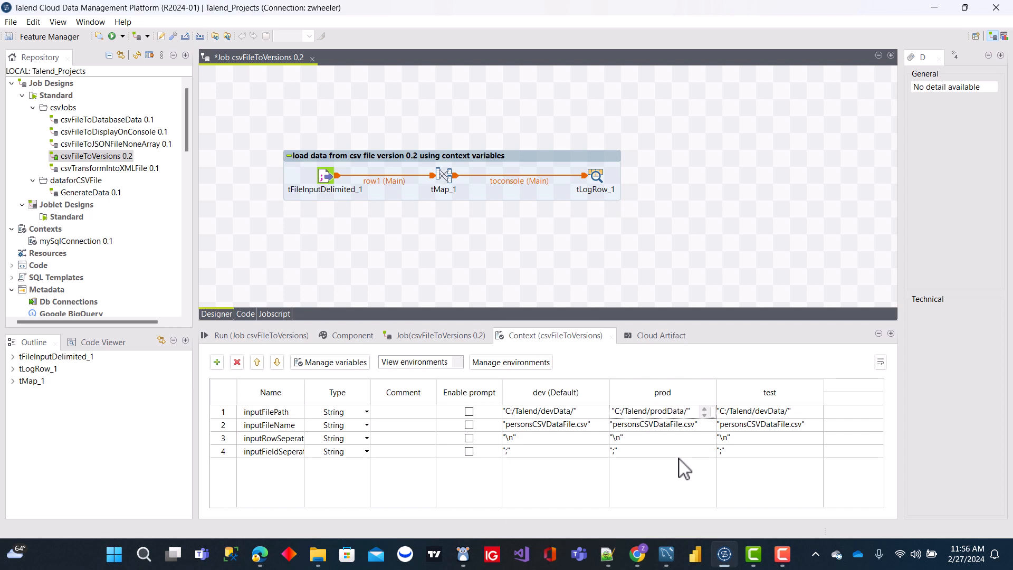
{"action": "left_click", "coordinate": [767, 412]}
{"action": "left_click", "coordinate": [767, 412]}
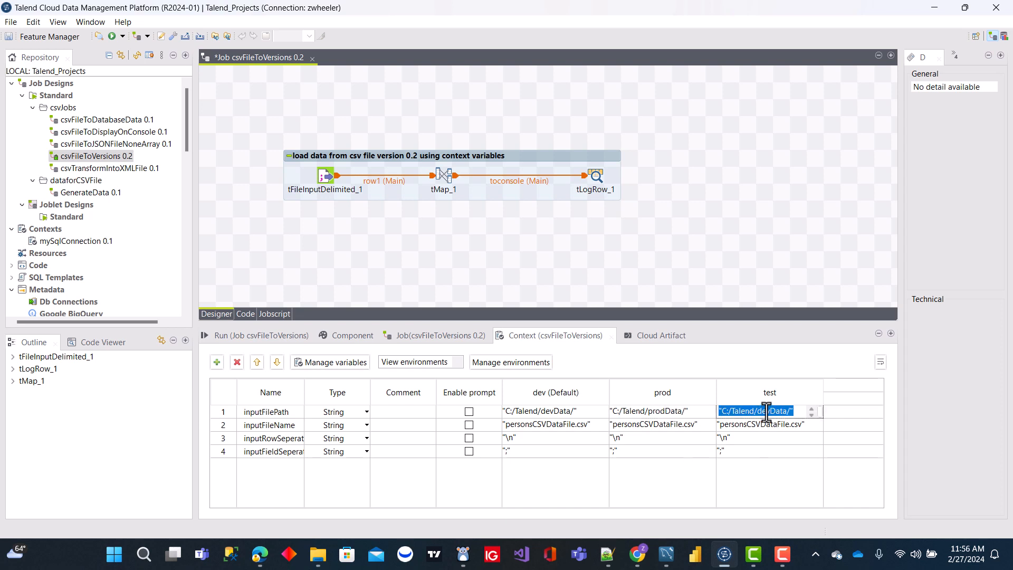
{"action": "left_click", "coordinate": [767, 412]}
Step: Reorder the context environments so that test comes before prod
{"action": "left_click", "coordinate": [541, 363]}
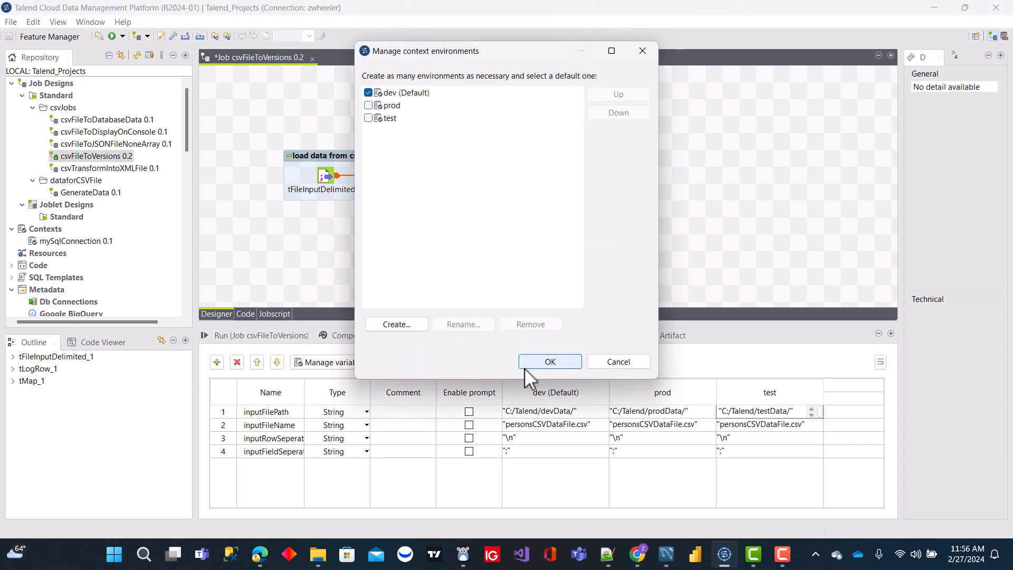
{"action": "left_click", "coordinate": [395, 118]}
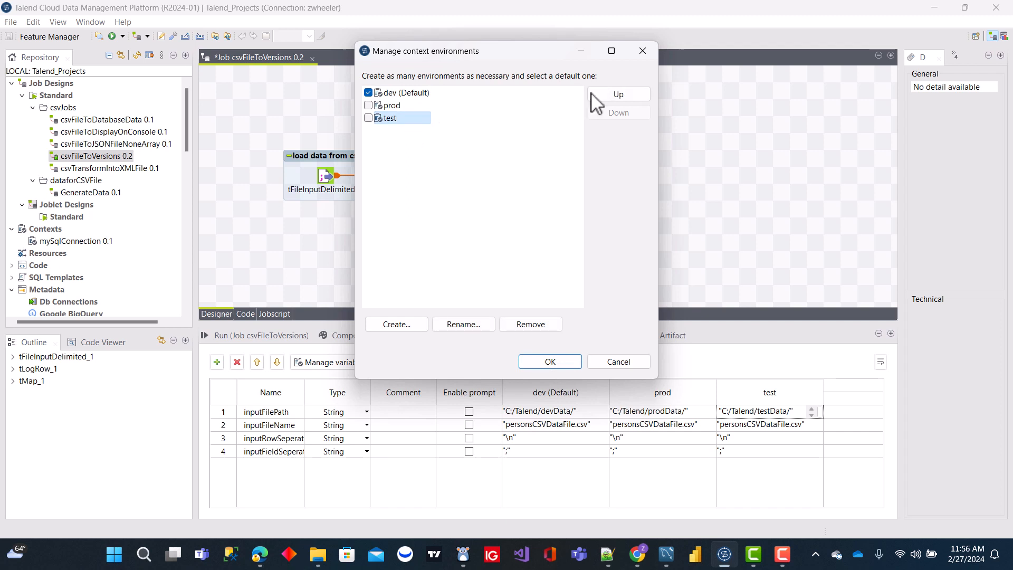
{"action": "left_click", "coordinate": [617, 95]}
{"action": "left_click", "coordinate": [549, 362]}
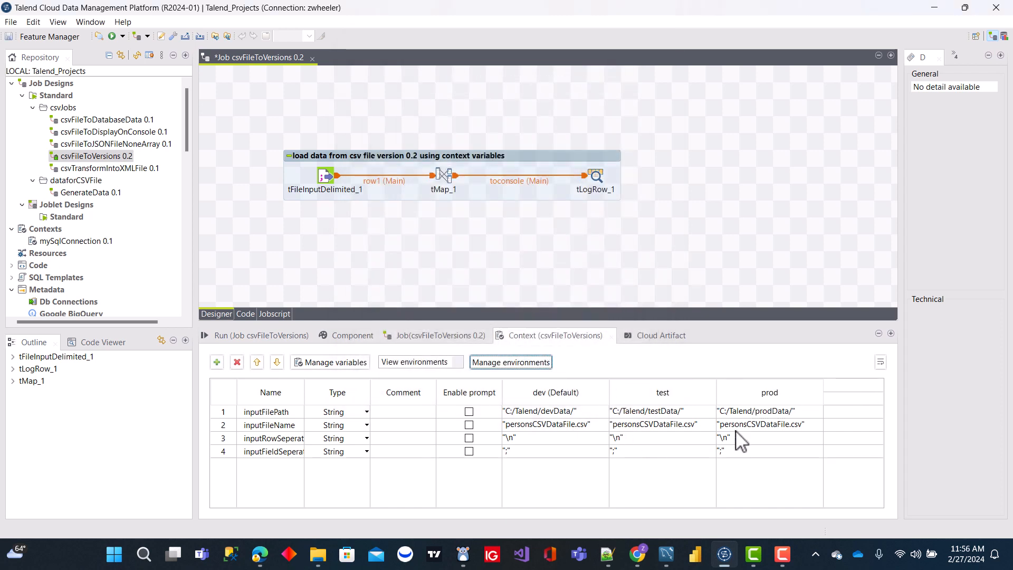
{"action": "left_click", "coordinate": [749, 235]}
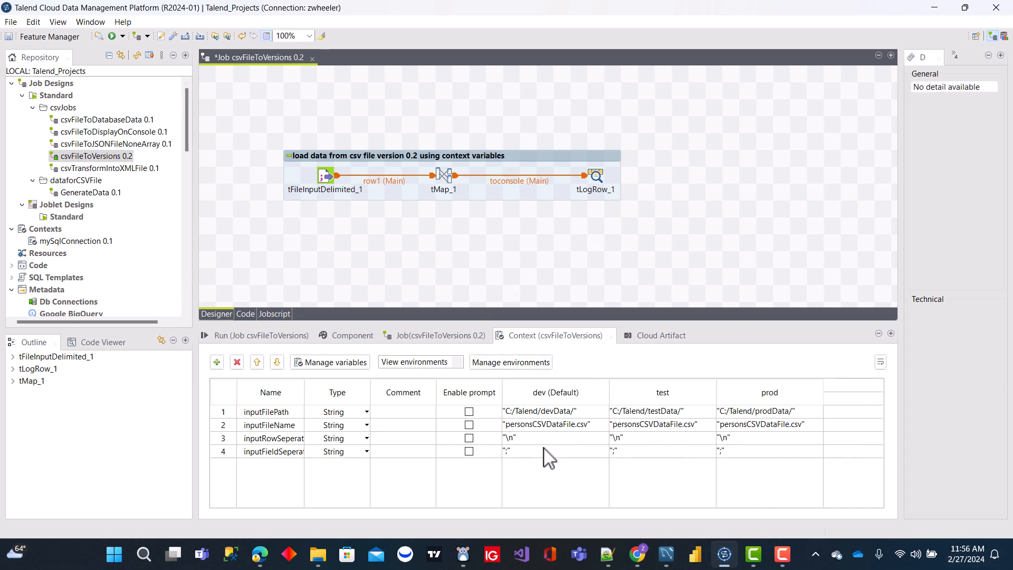
Step: Set the File name/Stream of tFileInputDelimited_1 to context.inputFilePath + context.inputFileName
{"action": "left_click", "coordinate": [321, 172]}
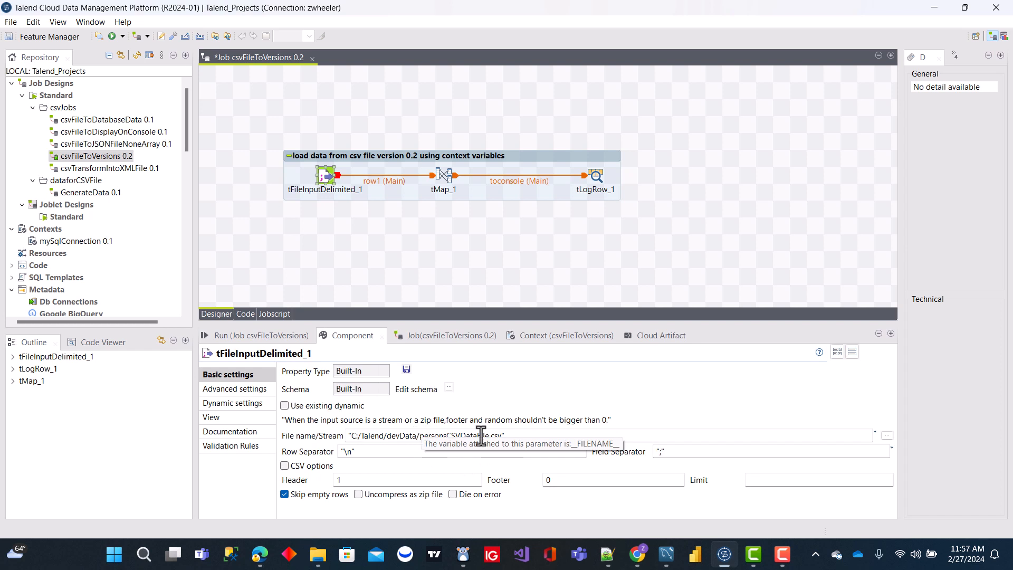
{"action": "left_click_drag", "start_coordinate": [523, 435], "coordinate": [311, 436]}
{"action": "key", "text": "BackSpace"}
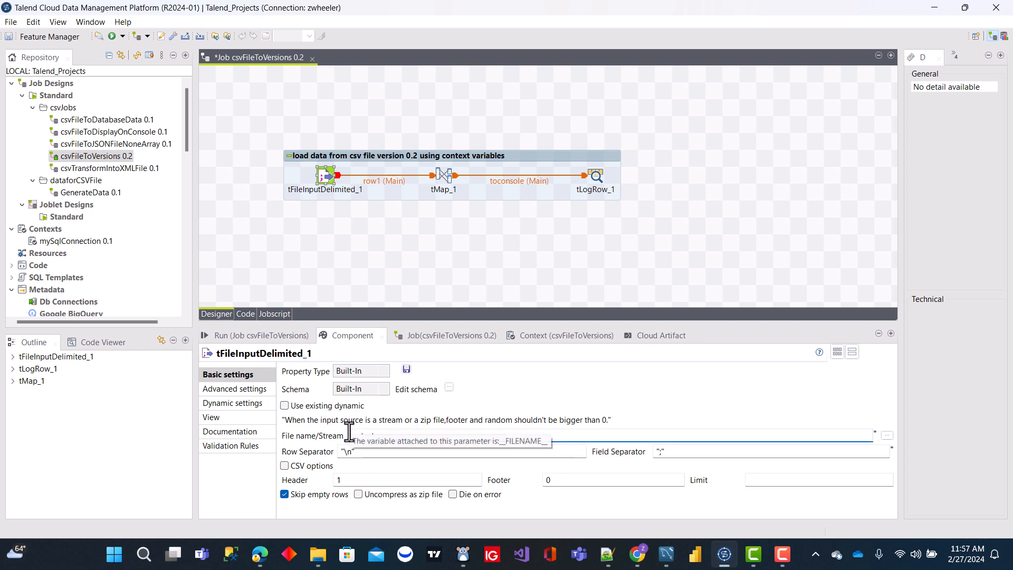
{"action": "key", "text": "ctrl+space"}
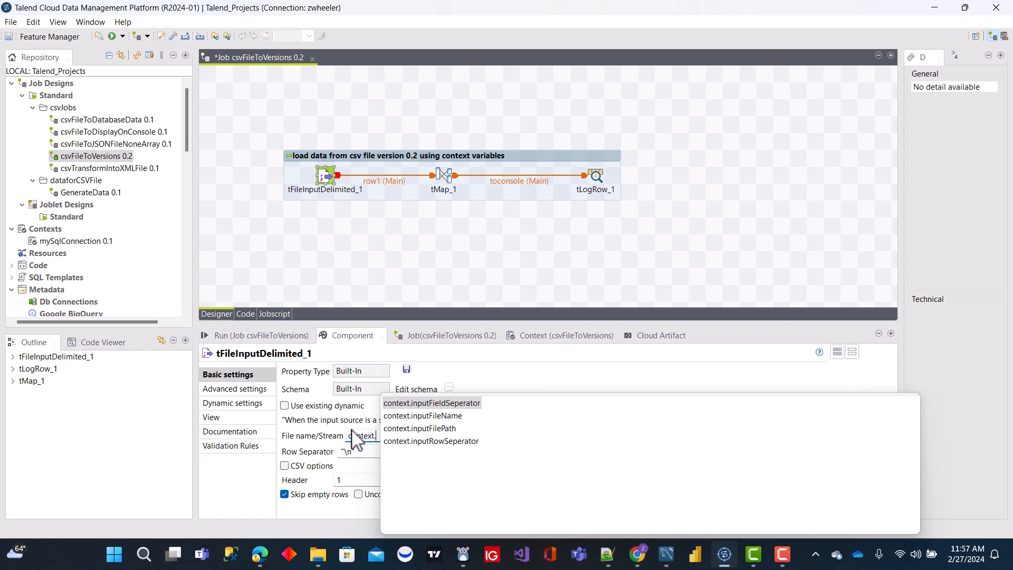
{"action": "double_click", "coordinate": [412, 431]}
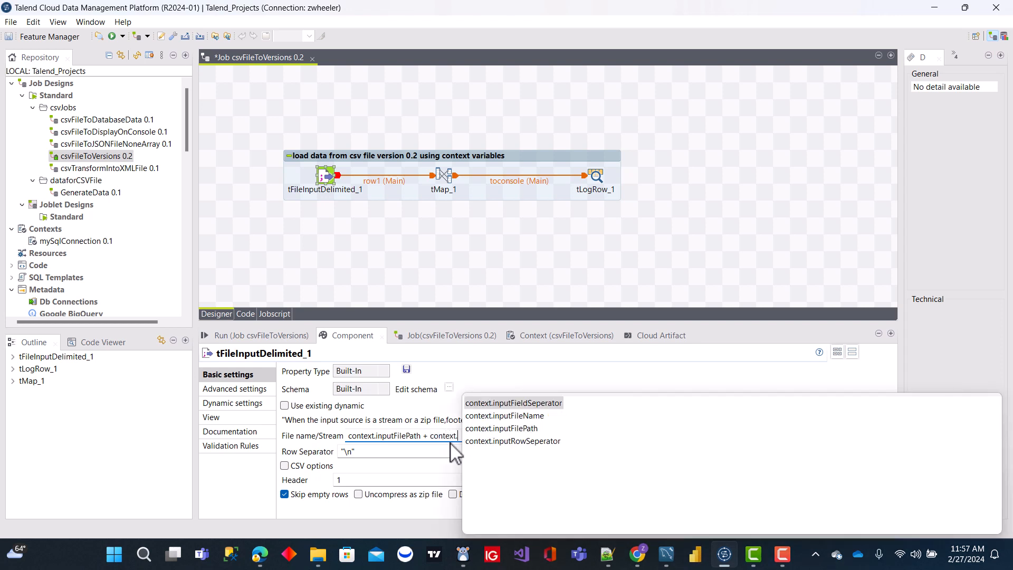
{"action": "double_click", "coordinate": [508, 417]}
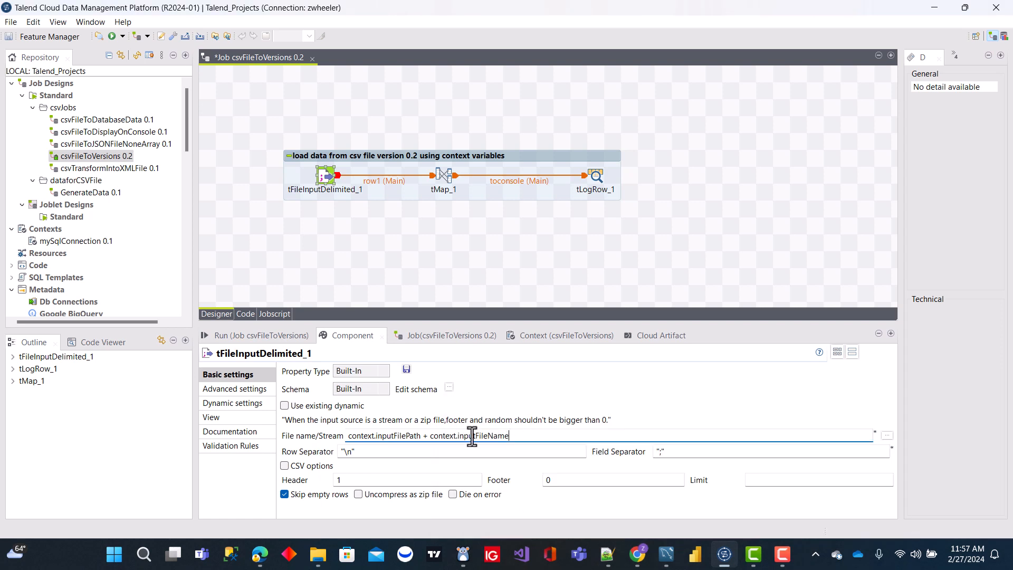
Step: Set the component's Row Separator to context.inputRowSeperator and its Field Separator to context.inputFieldSeperator
{"action": "left_click", "coordinate": [396, 452]}
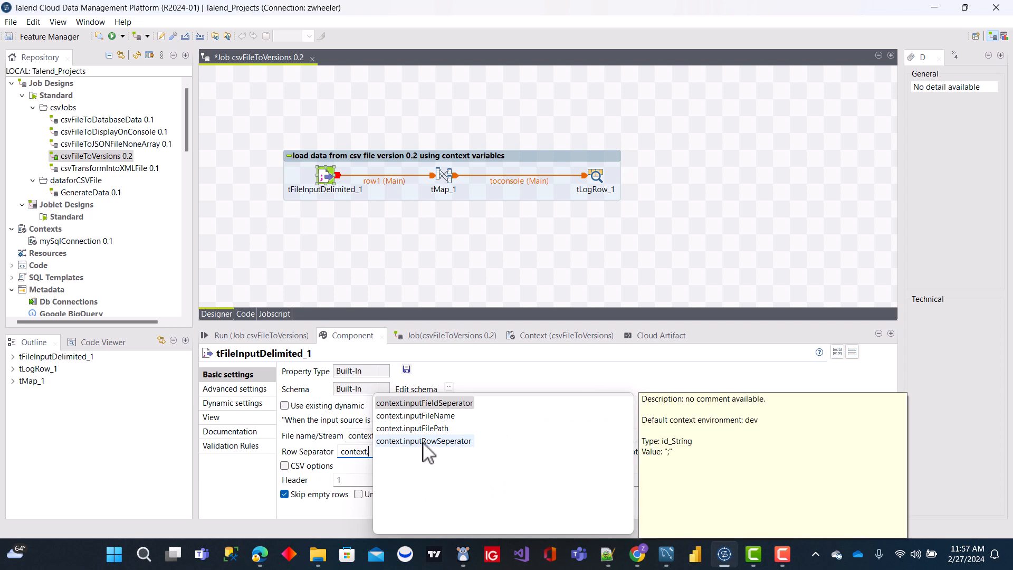
{"action": "double_click", "coordinate": [423, 442]}
{"action": "left_click", "coordinate": [695, 451]}
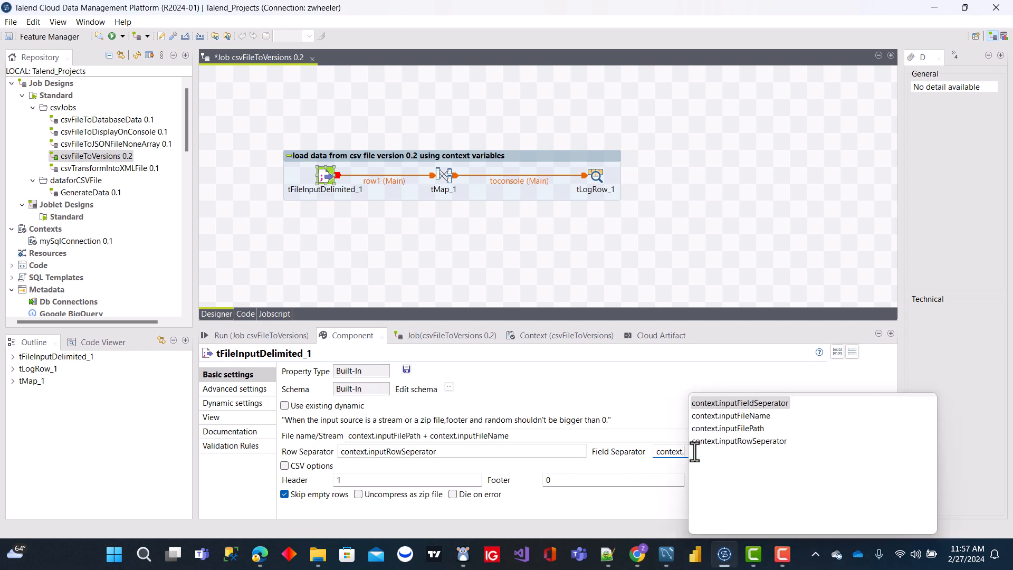
{"action": "double_click", "coordinate": [750, 406]}
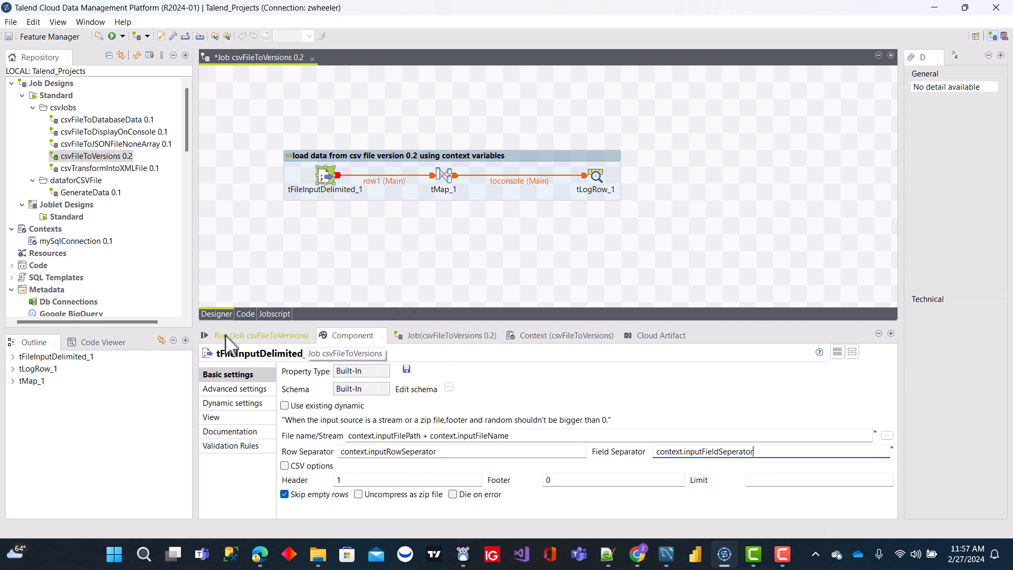
Step: Run the csvFileToVersions job in the dev context and review its console output from the beginning
{"action": "left_click", "coordinate": [282, 339]}
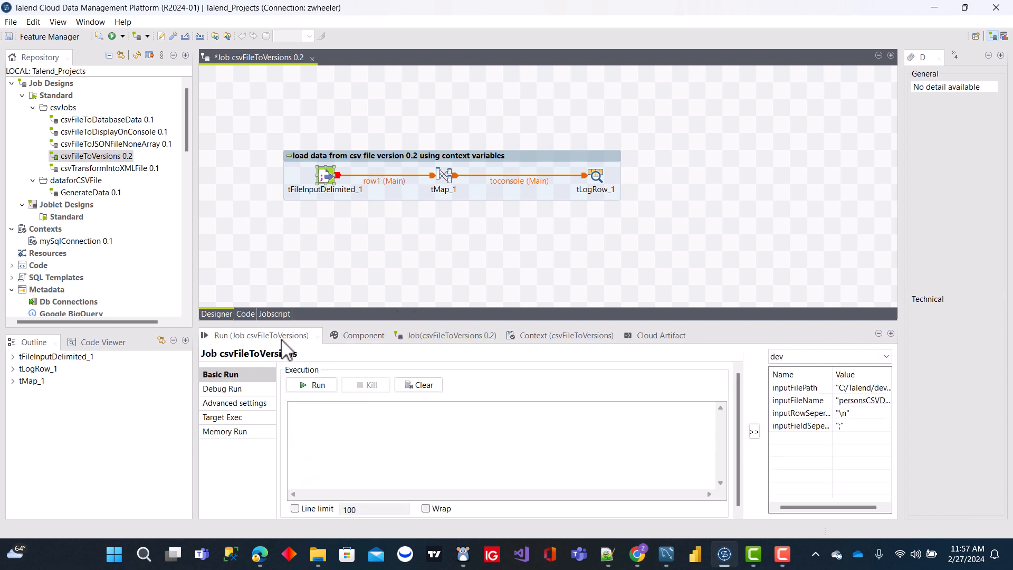
{"action": "left_click", "coordinate": [322, 386]}
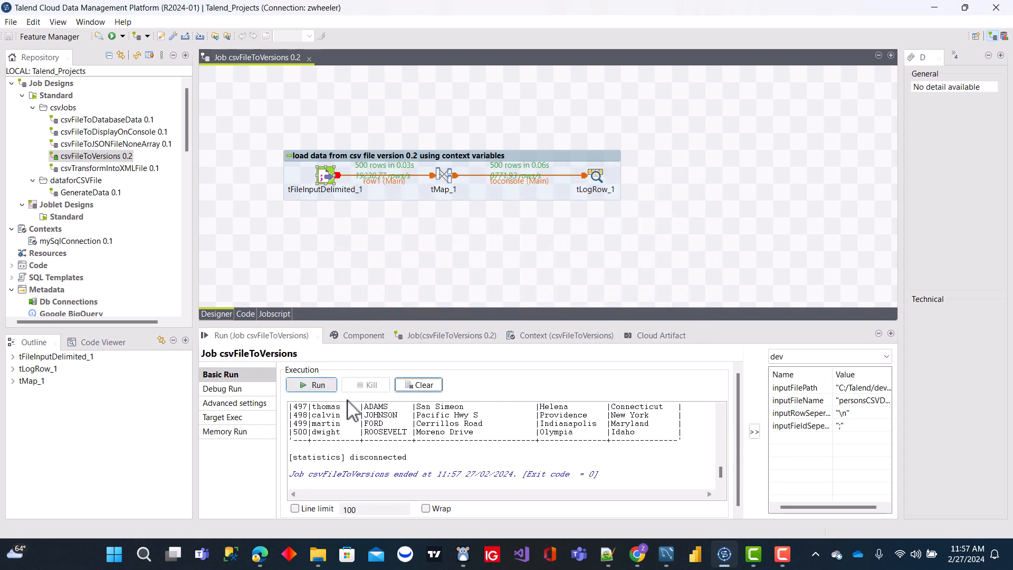
{"action": "left_click_drag", "start_coordinate": [726, 470], "coordinate": [725, 413]}
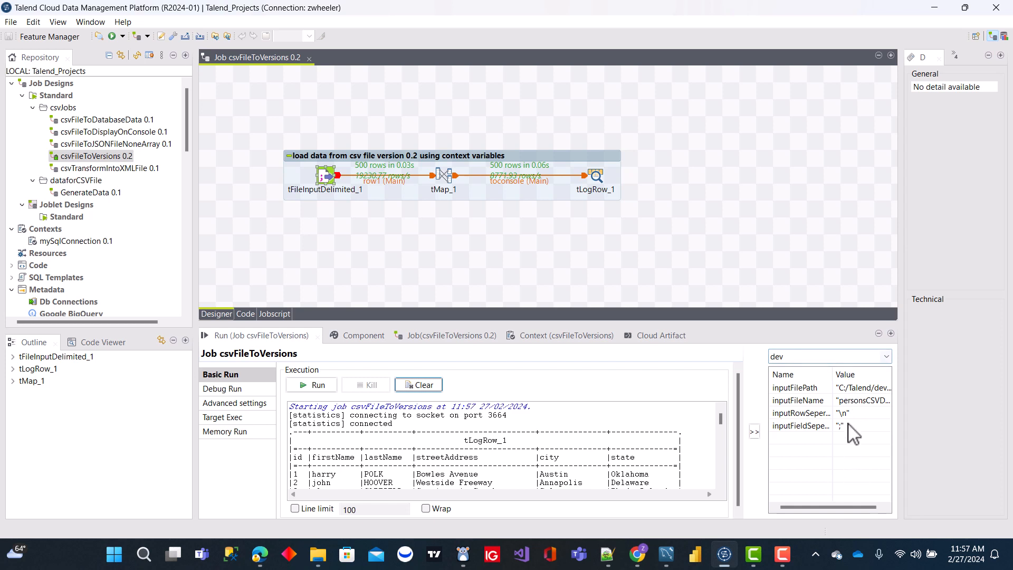
Step: Check the inputFilePath value for the prod and test run contexts, widening the values area, and return to dev
{"action": "left_click", "coordinate": [887, 357]}
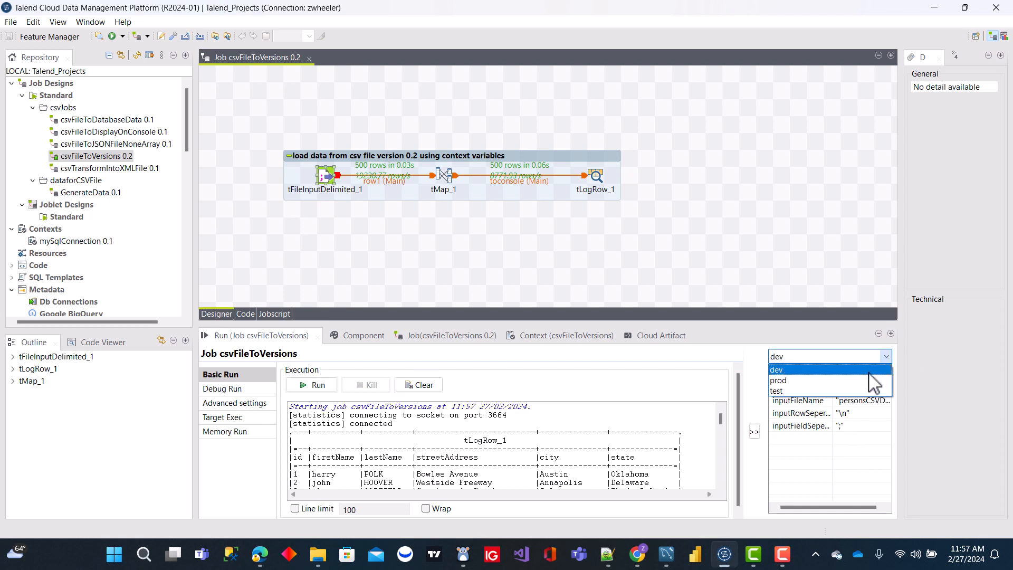
{"action": "left_click", "coordinate": [871, 380]}
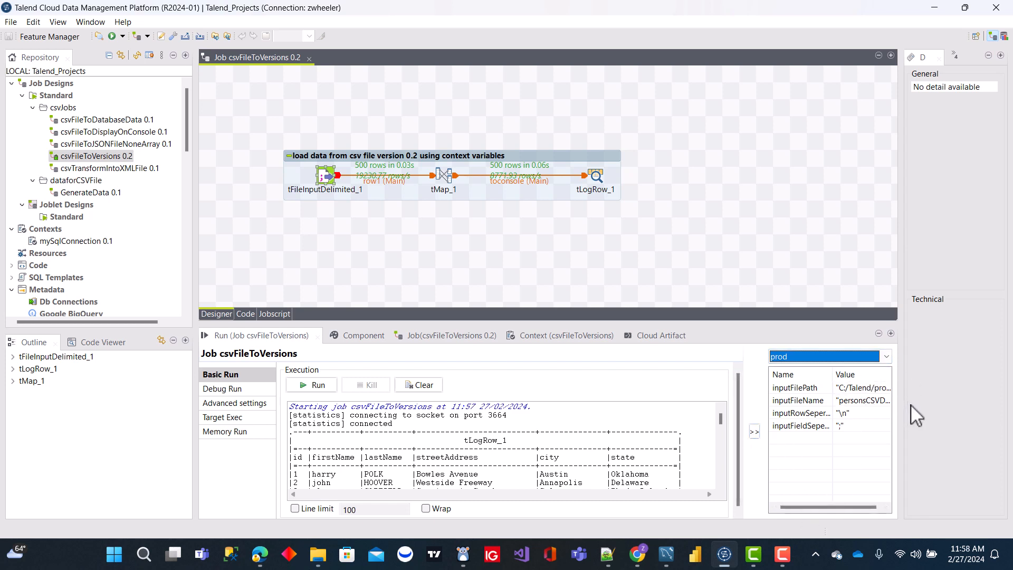
{"action": "left_click_drag", "start_coordinate": [901, 407], "coordinate": [942, 400]}
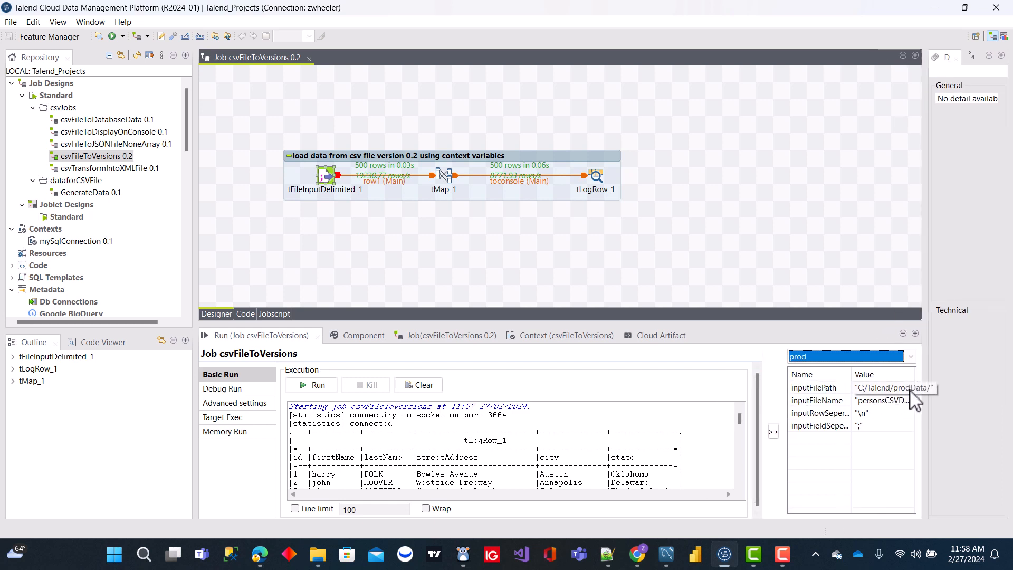
{"action": "left_click", "coordinate": [910, 356]}
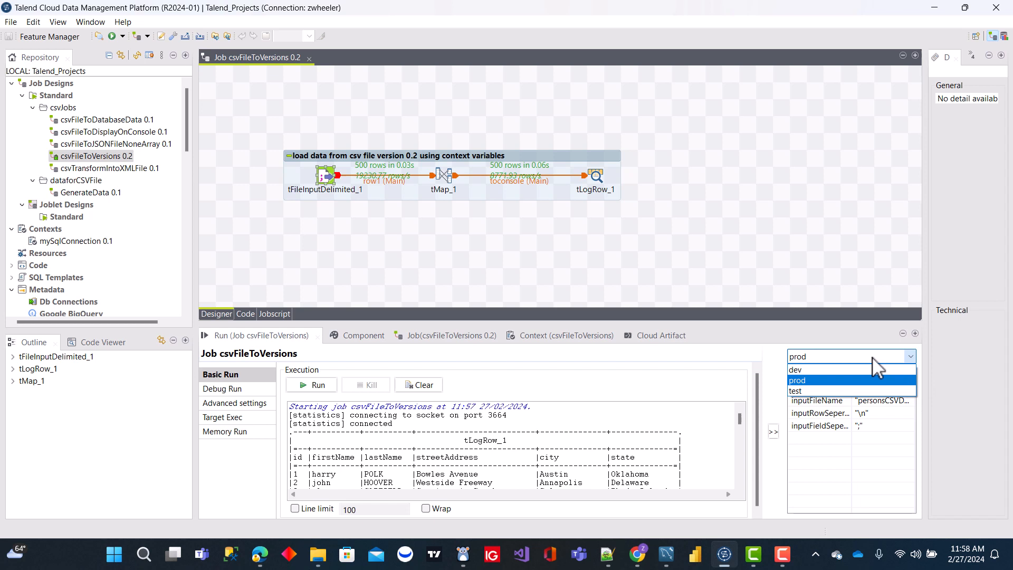
{"action": "left_click", "coordinate": [824, 391]}
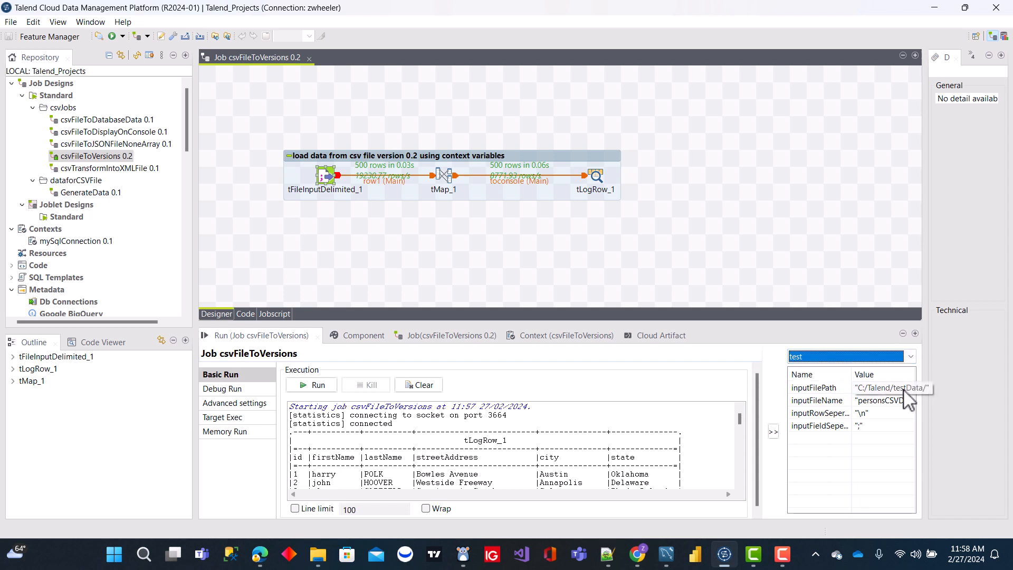
{"action": "left_click", "coordinate": [910, 356]}
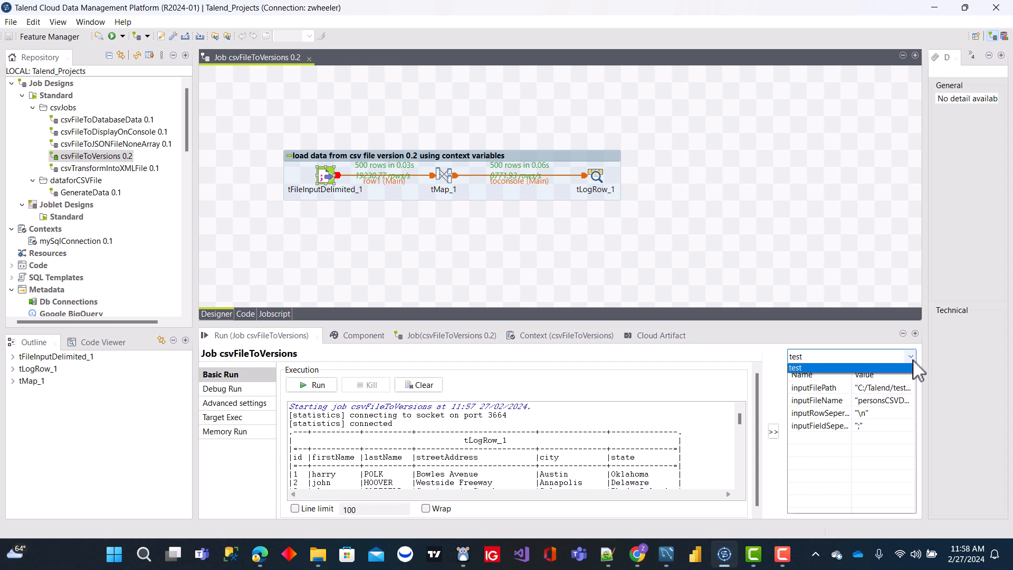
{"action": "left_click", "coordinate": [869, 371]}
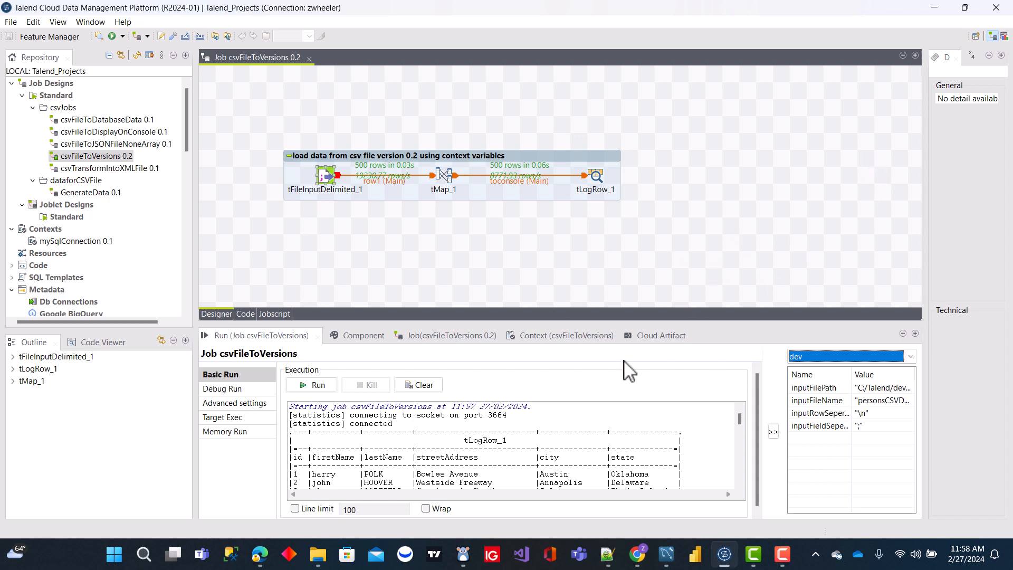
Step: Review the job's context environments and the mySqlConnection variables offered from the repository, without changing either
{"action": "left_click", "coordinate": [558, 337]}
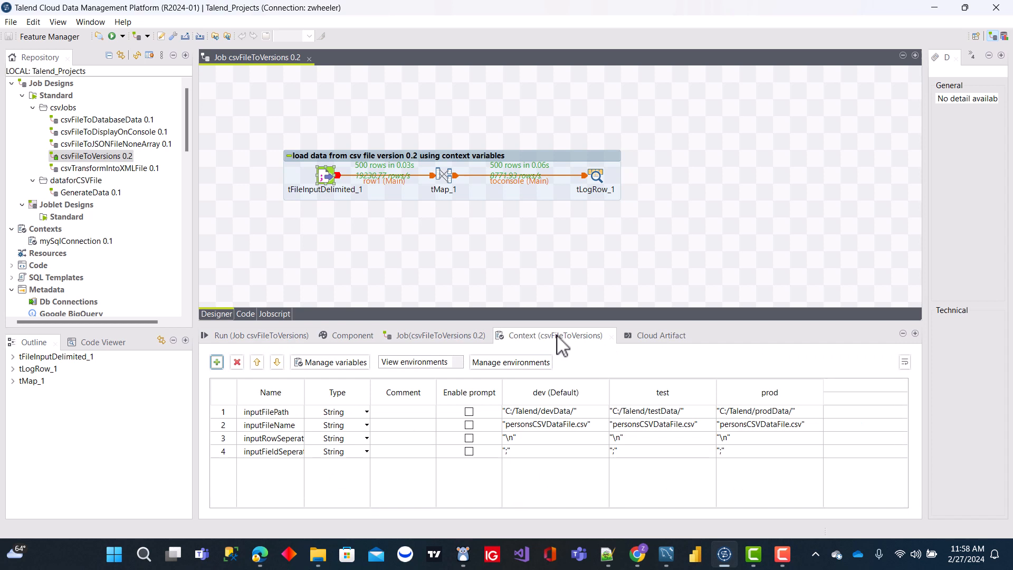
{"action": "left_click", "coordinate": [460, 363]}
{"action": "left_click", "coordinate": [517, 362]}
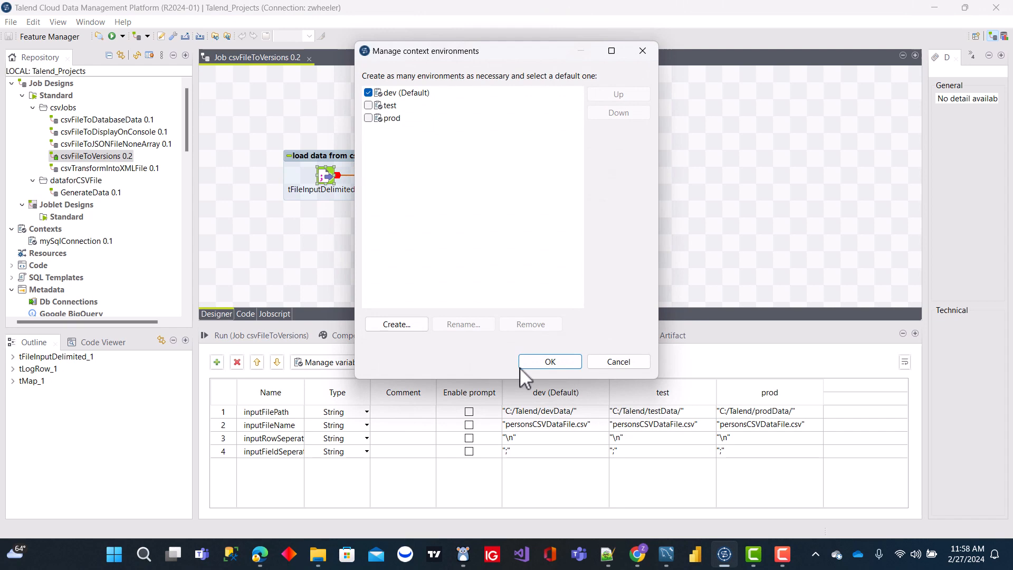
{"action": "left_click", "coordinate": [628, 365]}
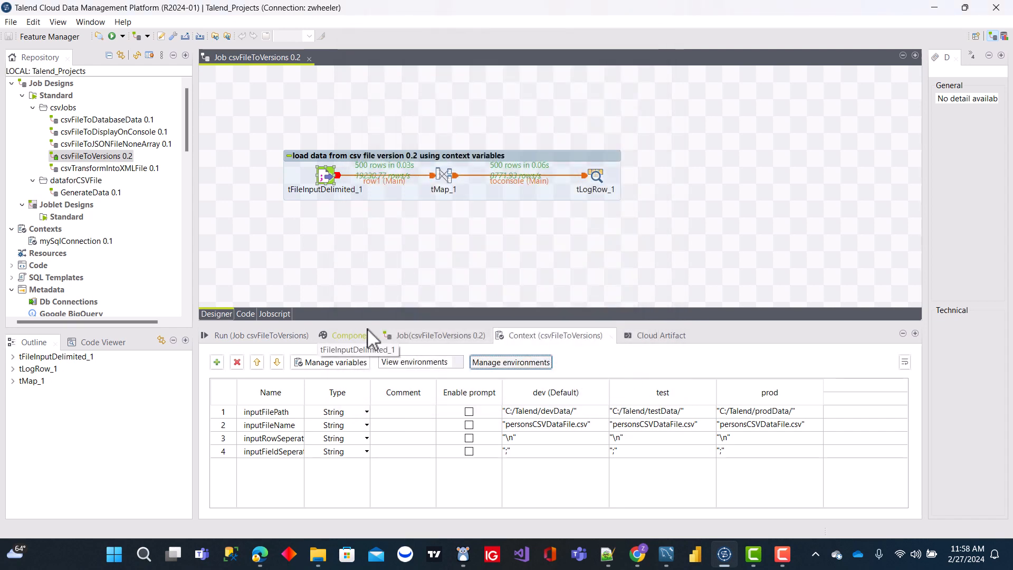
{"action": "left_click", "coordinate": [342, 365]}
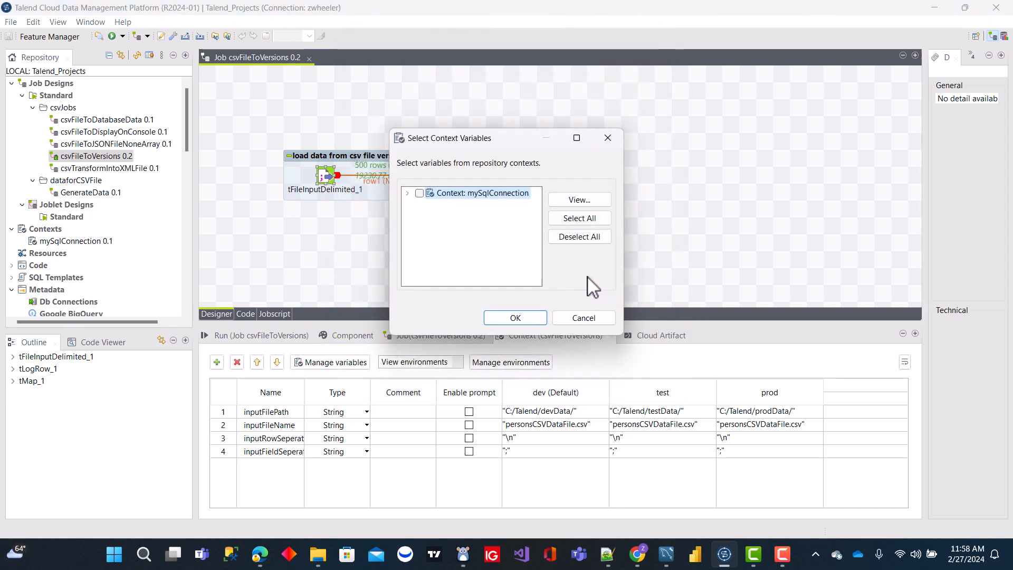
{"action": "left_click", "coordinate": [408, 194]}
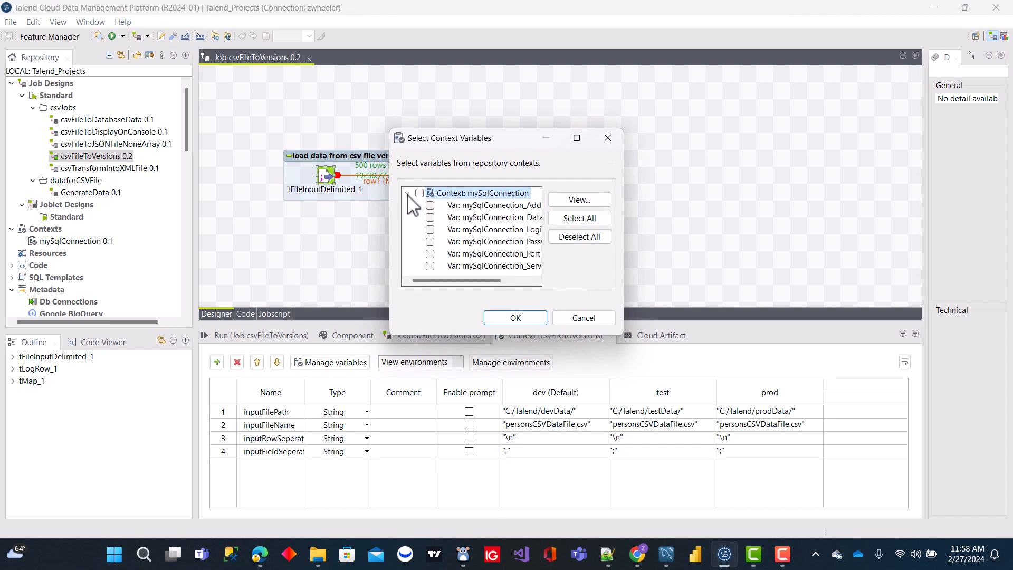
{"action": "left_click_drag", "start_coordinate": [475, 281], "coordinate": [527, 283]}
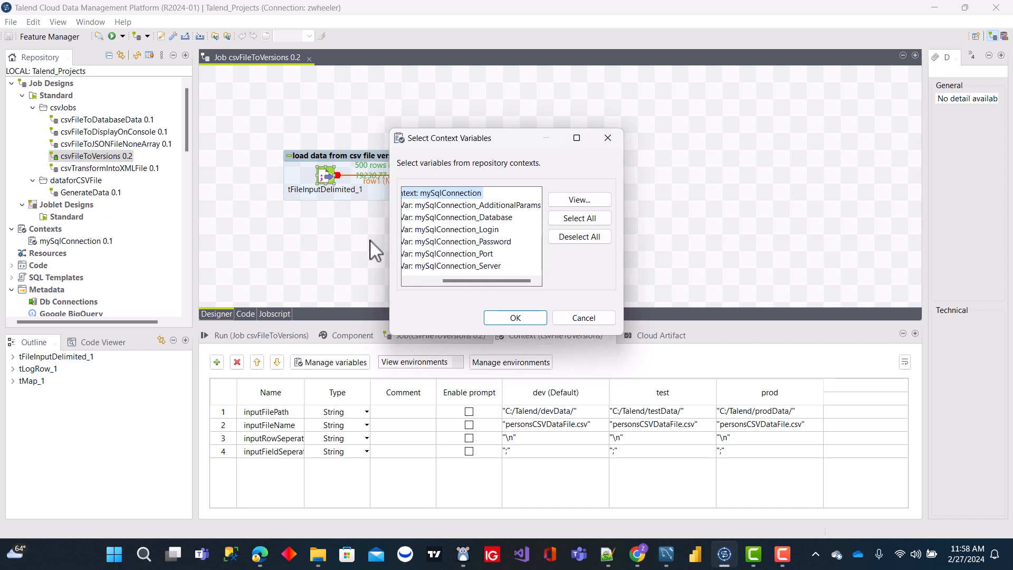
{"action": "left_click", "coordinate": [584, 319]}
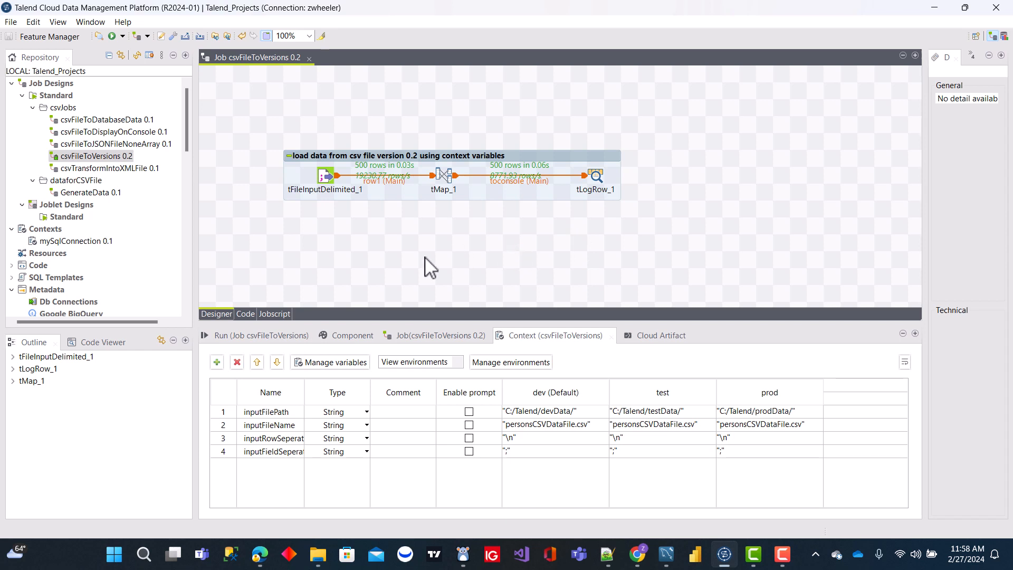
Step: Delete the four context variables inputFilePath, inputFileName, inputRowSeperator and inputFieldSeperator from the job's context
{"action": "left_click", "coordinate": [237, 362]}
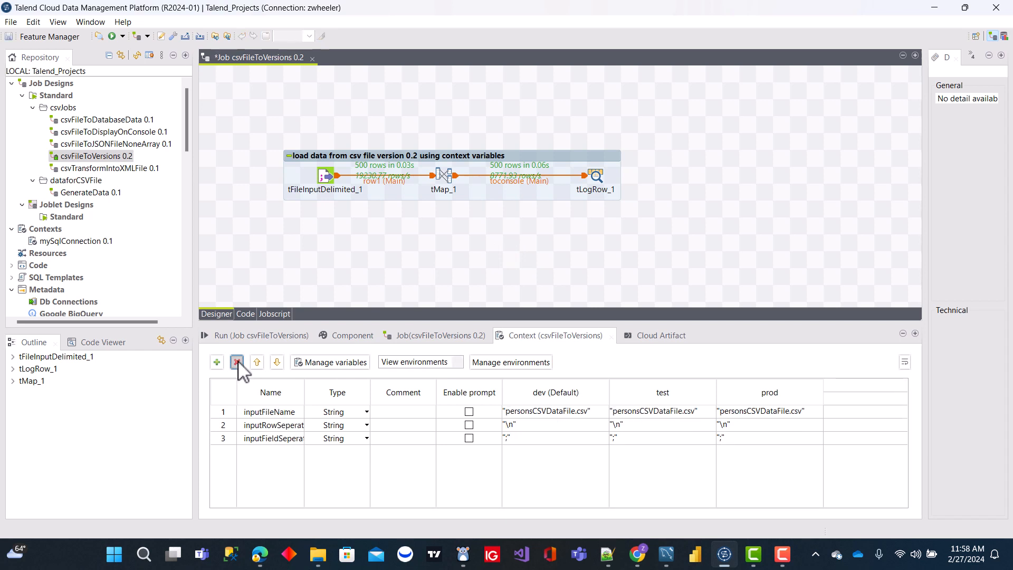
{"action": "left_click", "coordinate": [268, 412]}
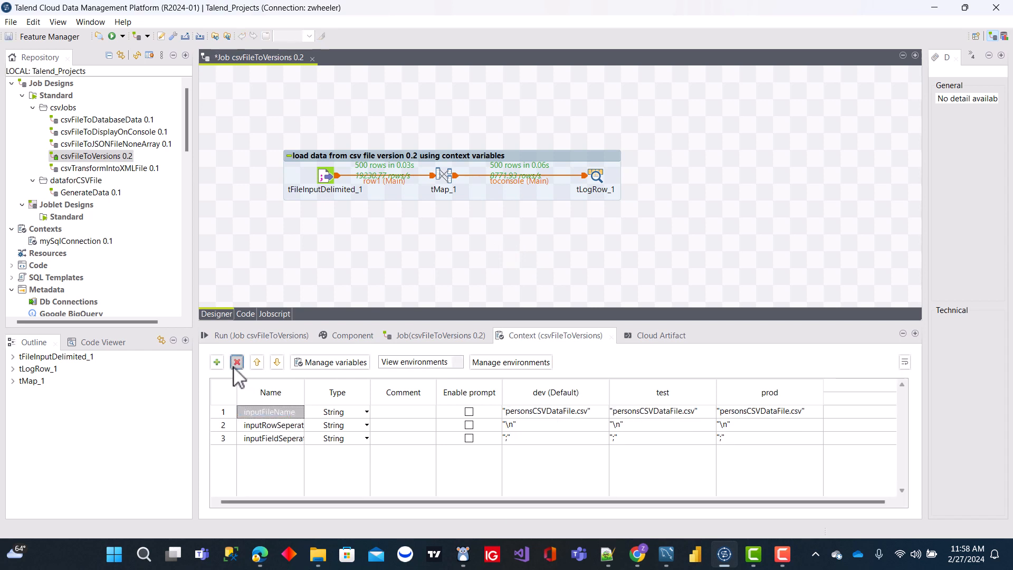
{"action": "left_click", "coordinate": [236, 364]}
{"action": "left_click", "coordinate": [268, 412]}
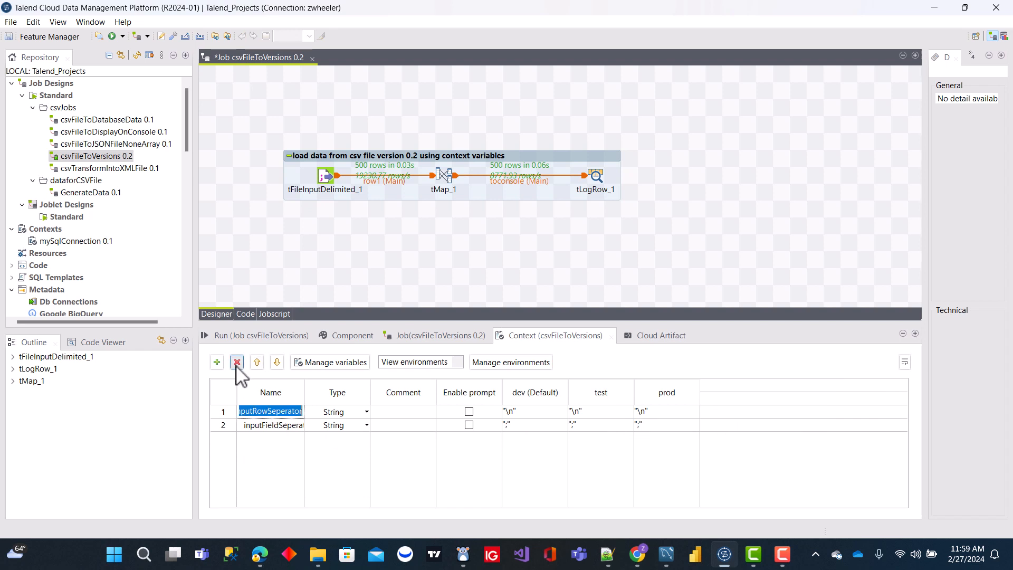
{"action": "left_click", "coordinate": [237, 364]}
{"action": "left_click", "coordinate": [268, 411]}
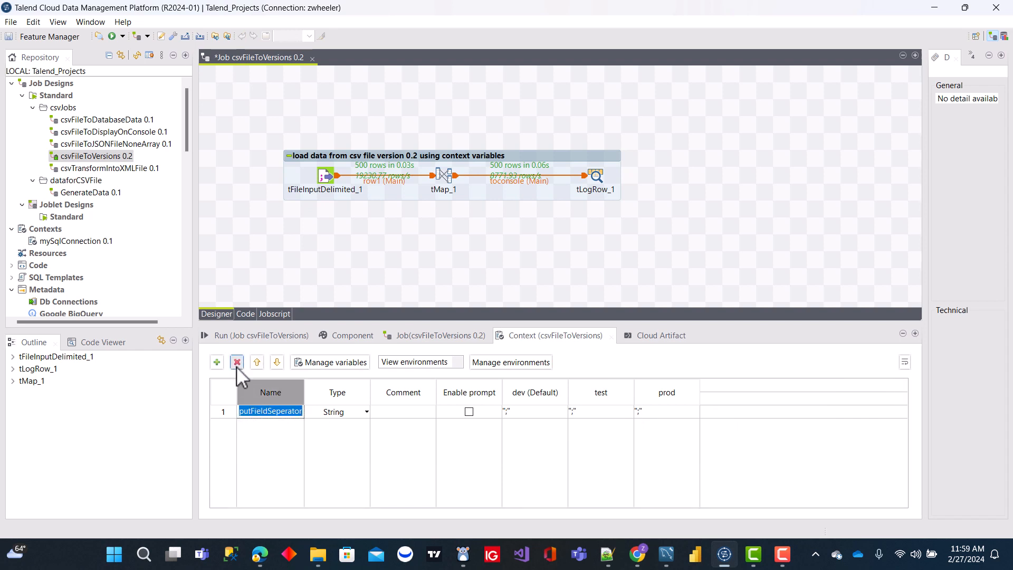
{"action": "left_click", "coordinate": [237, 363]}
Step: Add a tFileOutputDelimited component to the job and place it below the connection between tMap_1 and tLogRow_1
{"action": "left_click", "coordinate": [378, 256]}
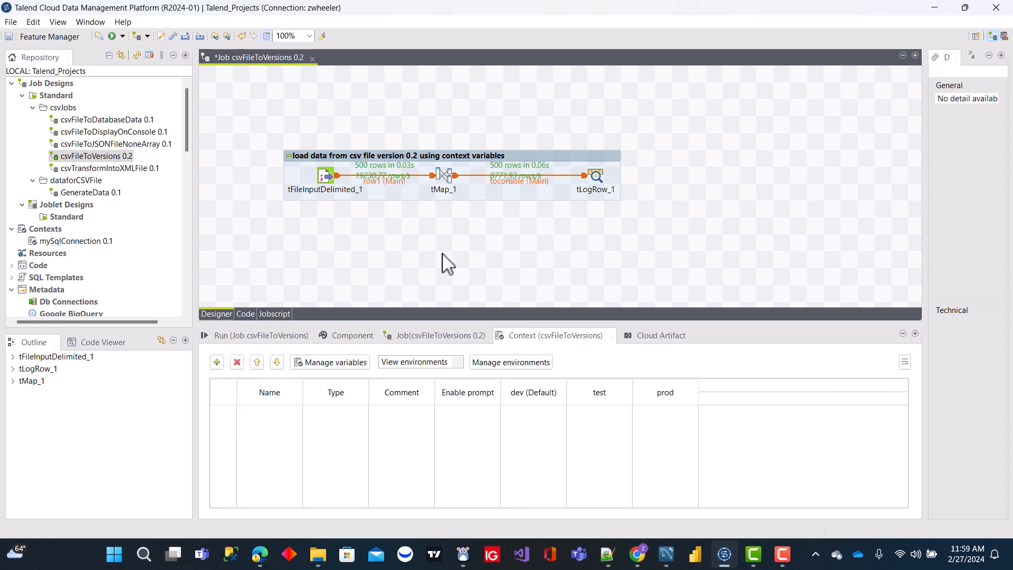
{"action": "type", "text": "file"}
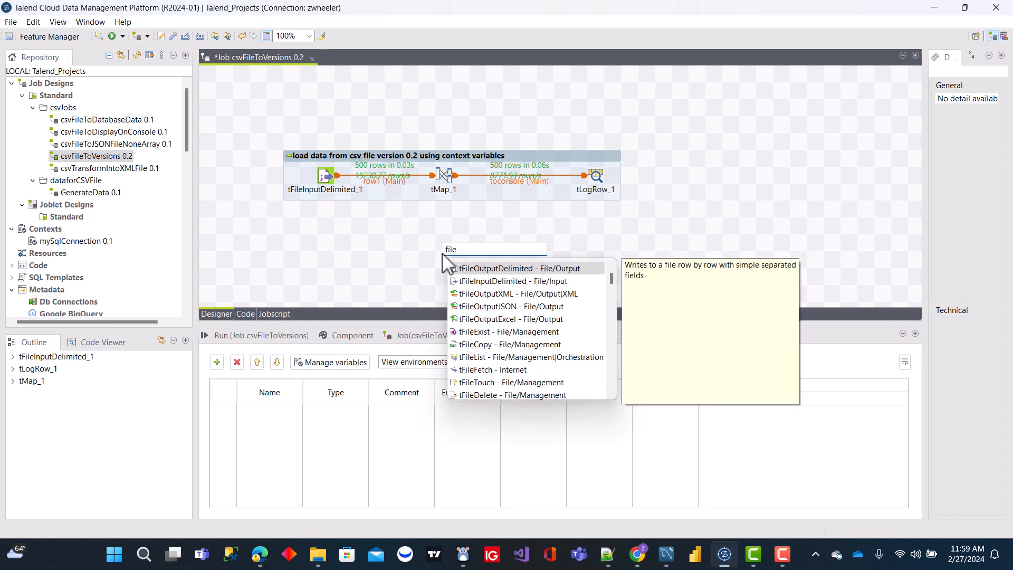
{"action": "double_click", "coordinate": [471, 270]}
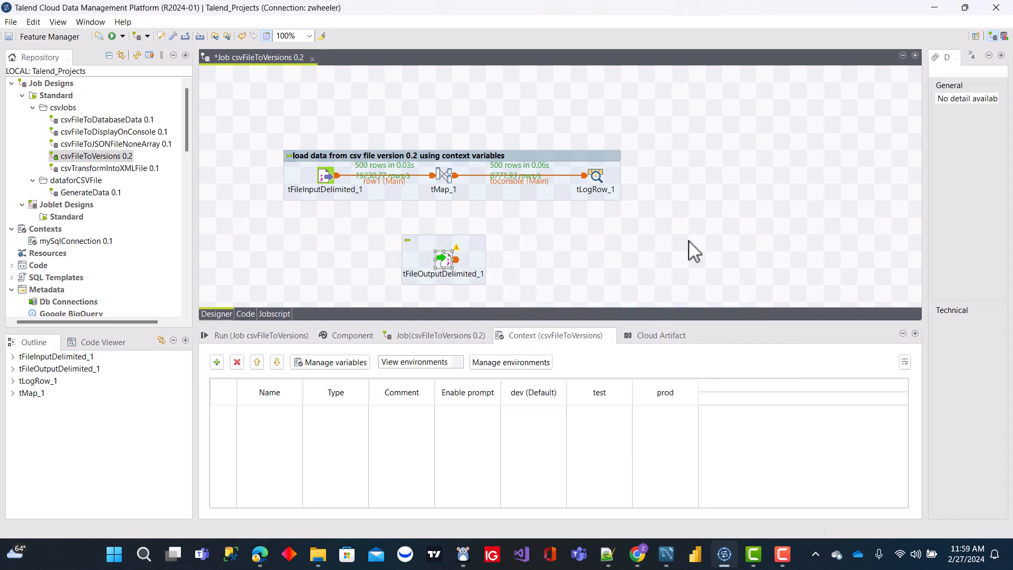
{"action": "left_click_drag", "start_coordinate": [436, 270], "coordinate": [539, 255]}
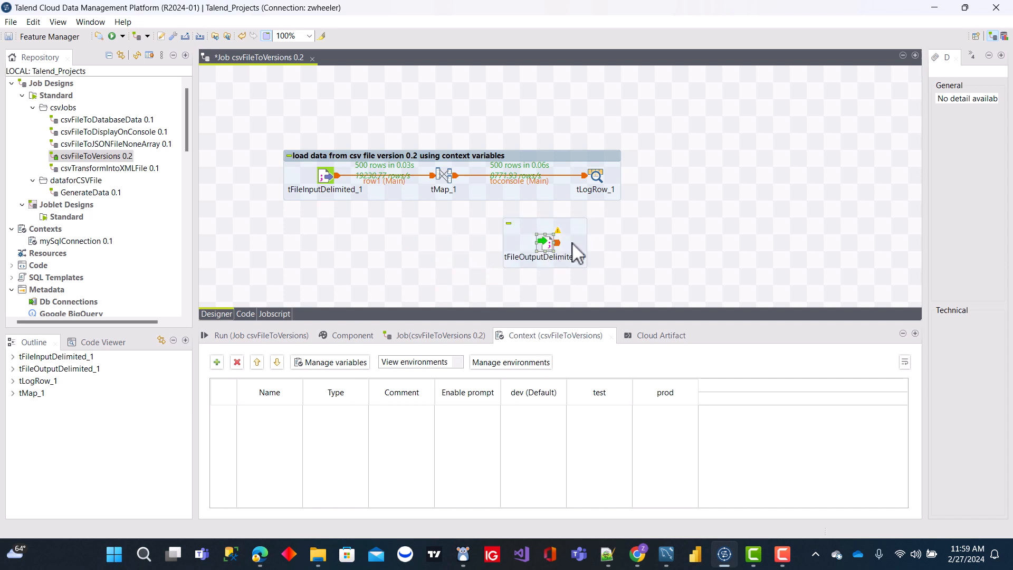
Step: Connect tMap_1 to tFileOutputDelimited_1 with a new output named output, and align the file component under tLogRow_1
{"action": "right_click", "coordinate": [447, 177]}
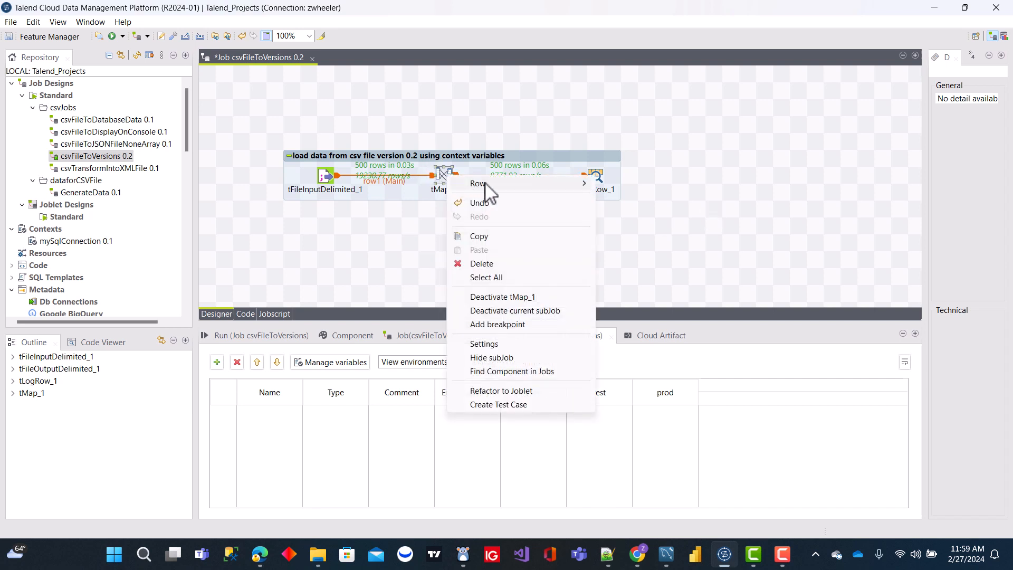
{"action": "mouse_move", "coordinate": [554, 183]}
{"action": "left_click", "coordinate": [680, 184]}
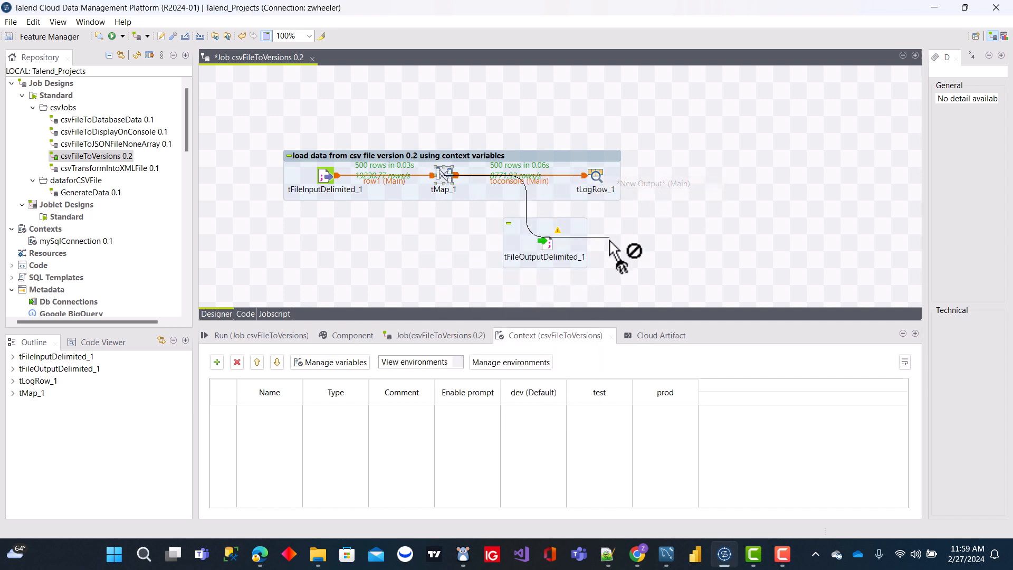
{"action": "left_click", "coordinate": [551, 241]}
{"action": "type", "text": "output"}
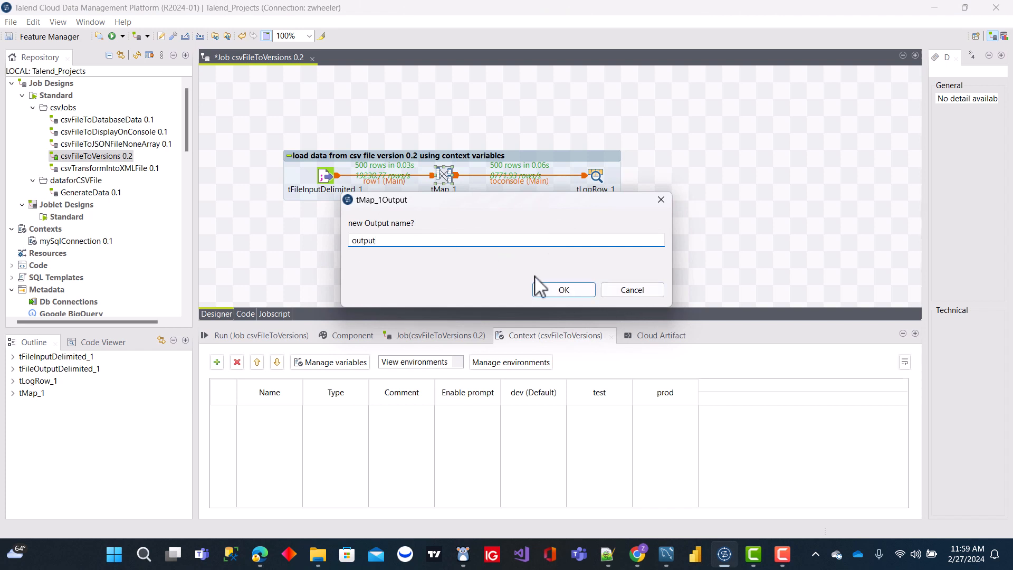
{"action": "left_click", "coordinate": [550, 286]}
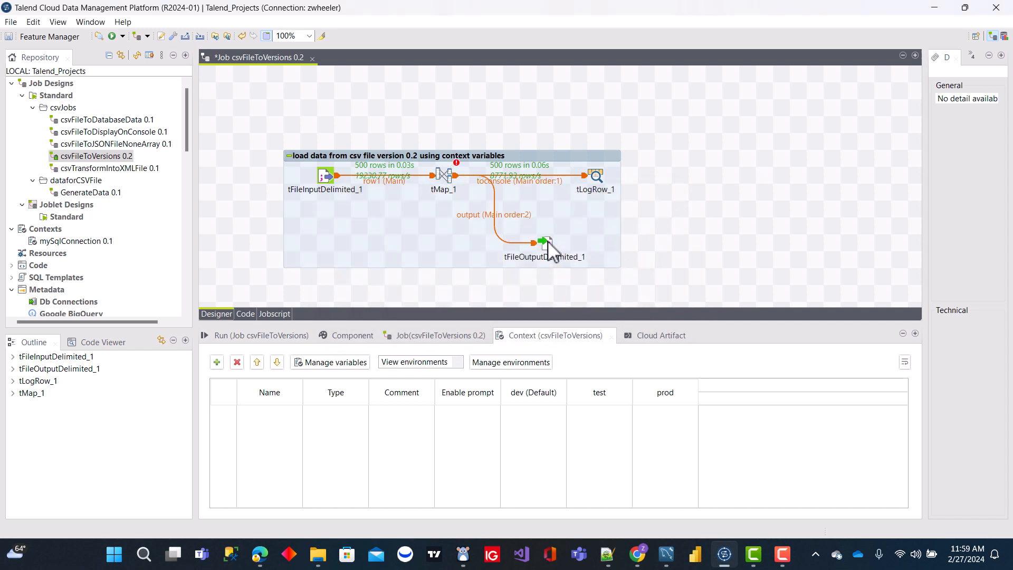
{"action": "left_click_drag", "start_coordinate": [546, 244], "coordinate": [597, 245]}
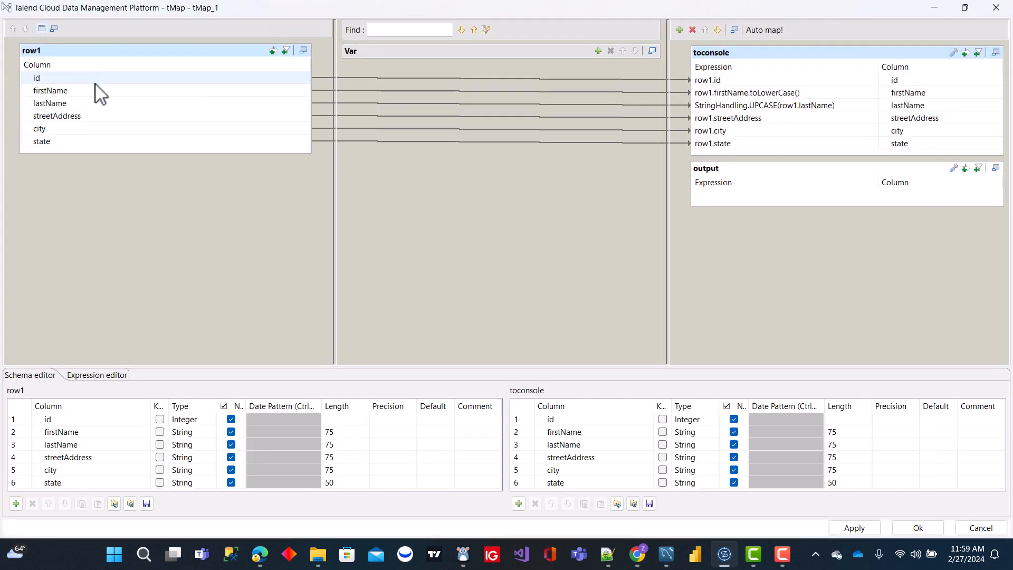
Step: Map all row1 columns from id to state into the output table of tMap_1 and accept the mapping
{"action": "left_click", "coordinate": [94, 79]}
{"action": "left_click", "coordinate": [87, 140], "text": "shift"}
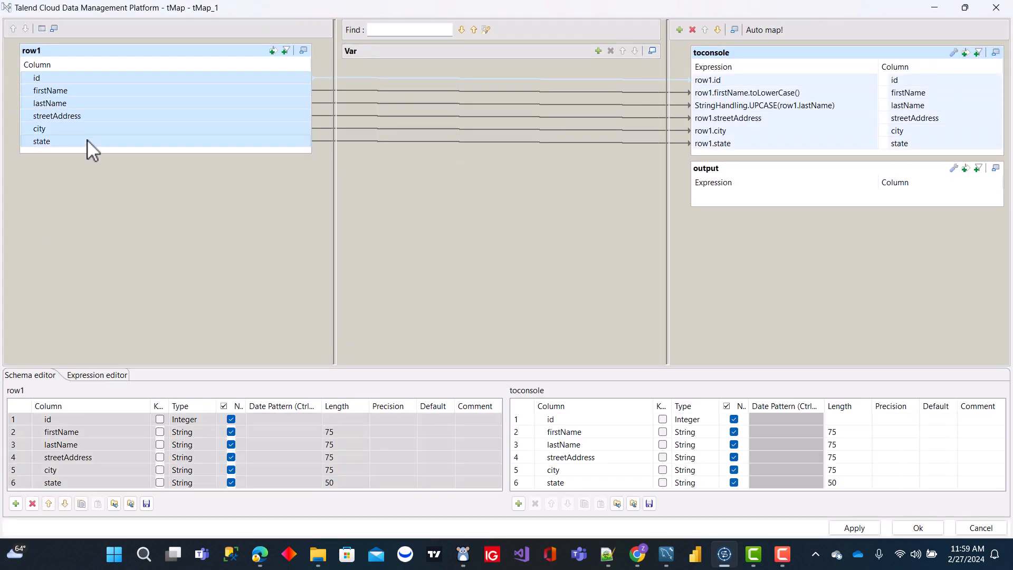
{"action": "left_click_drag", "start_coordinate": [57, 84], "coordinate": [727, 195]}
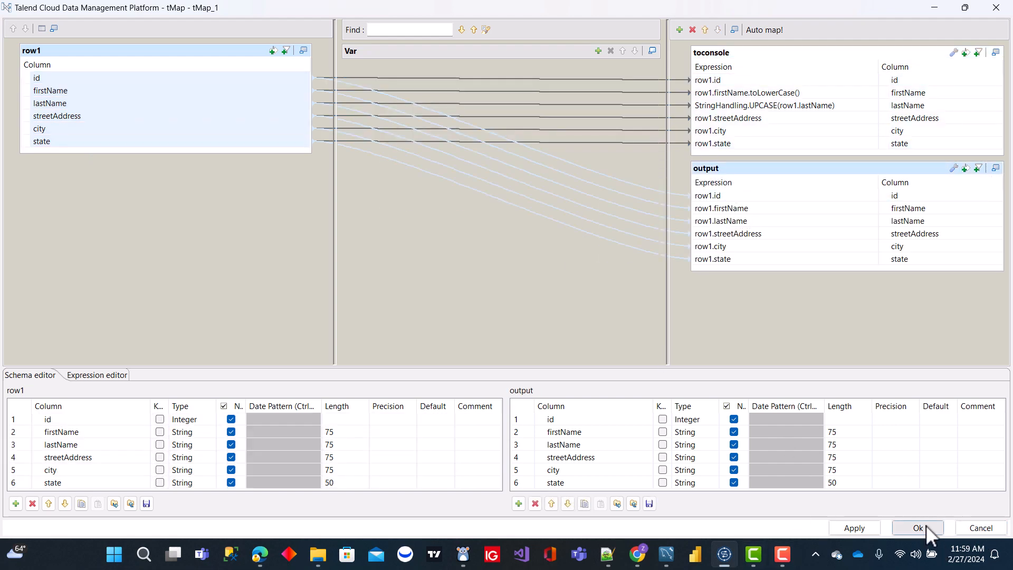
{"action": "left_click", "coordinate": [919, 527]}
{"action": "left_click", "coordinate": [573, 284]}
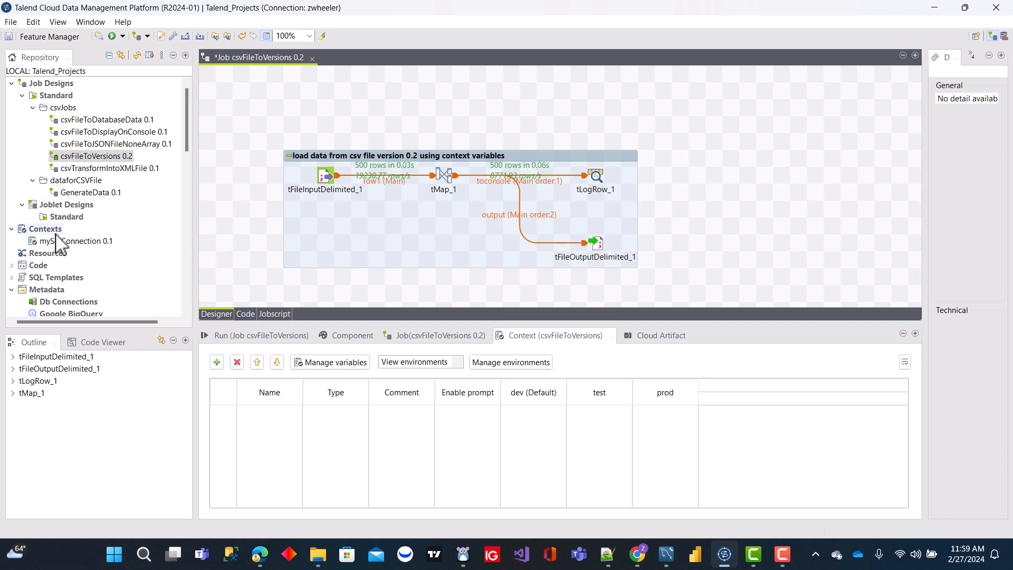
Step: Create a repository context named csvContextFileVariables and proceed to its variable definitions
{"action": "left_click", "coordinate": [56, 230]}
{"action": "right_click", "coordinate": [59, 239]}
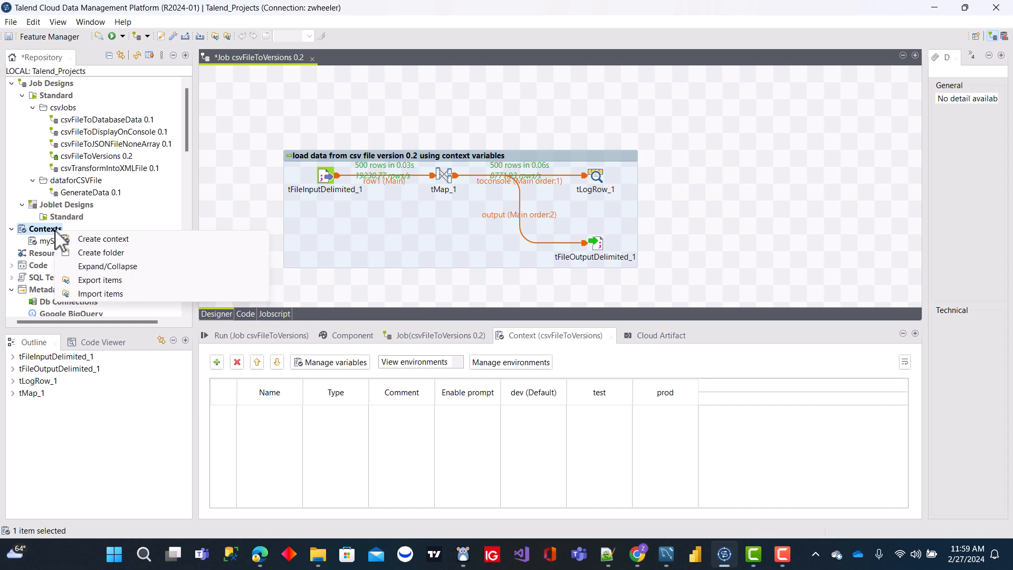
{"action": "left_click", "coordinate": [138, 239]}
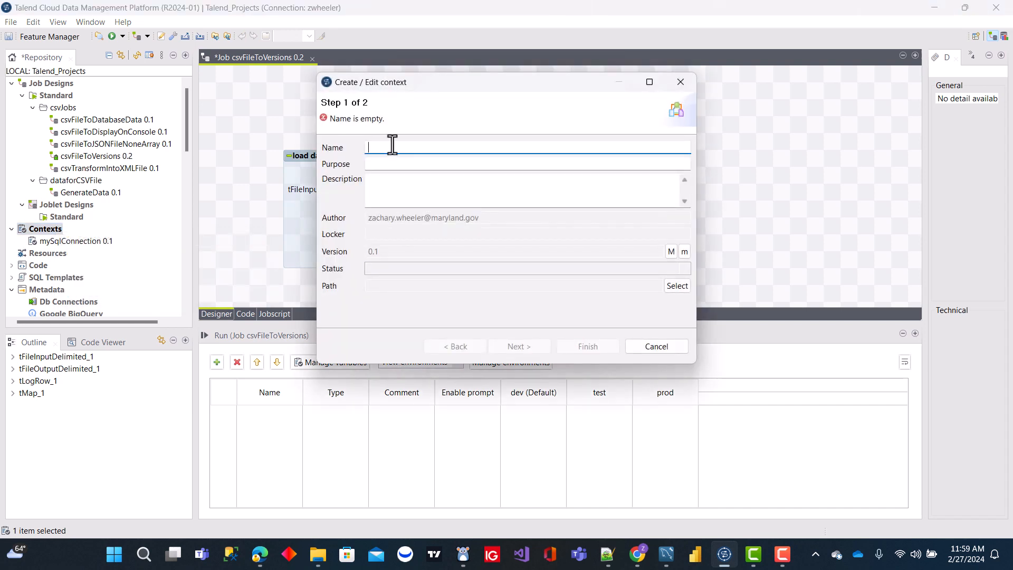
{"action": "type", "text": "csvContextFileVariables"}
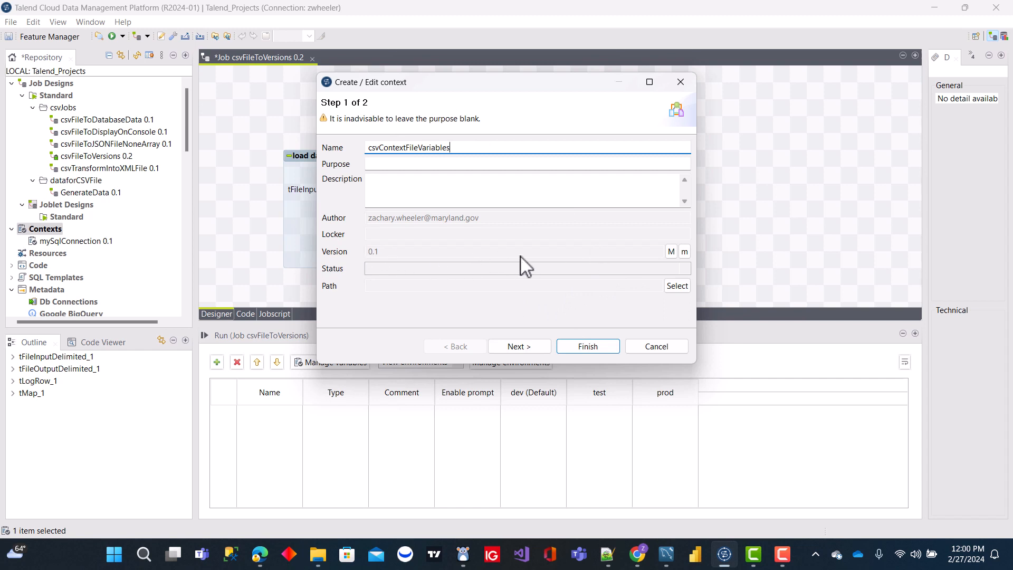
{"action": "left_click", "coordinate": [526, 345]}
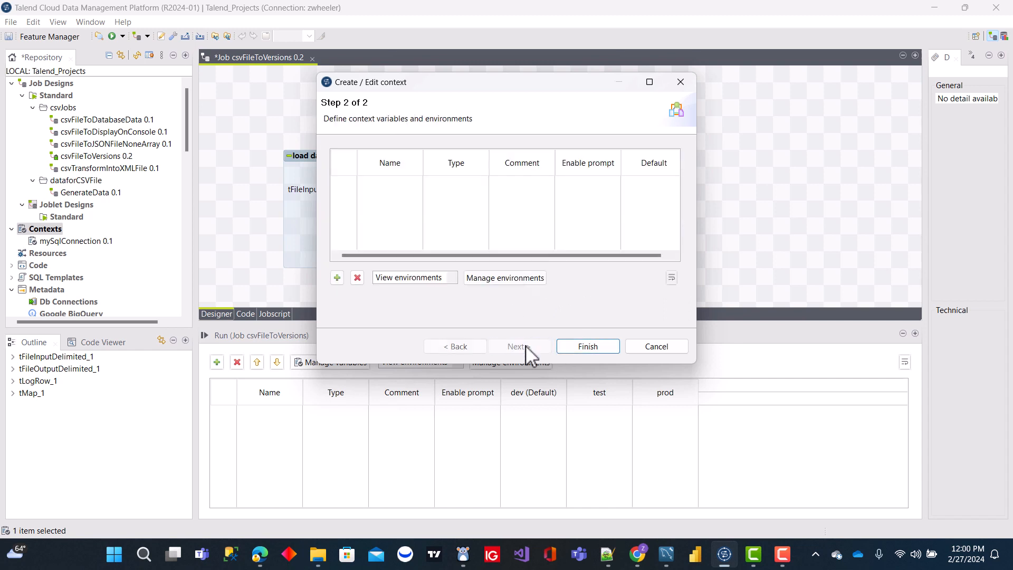
Step: Add eight String variables to the new context and maximize the context dialog
{"action": "left_click", "coordinate": [338, 278]}
{"action": "left_click", "coordinate": [338, 278]}
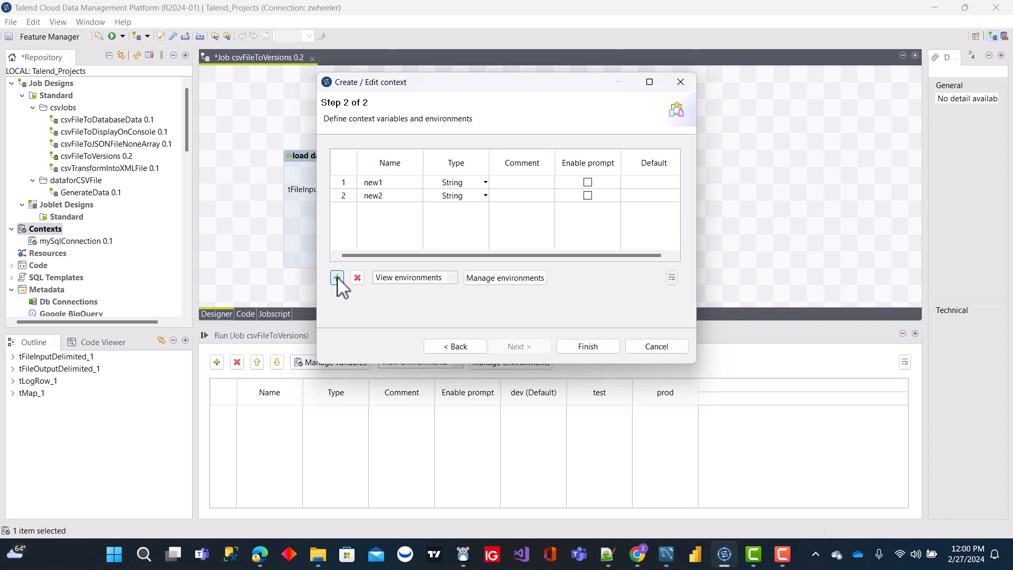
{"action": "left_click", "coordinate": [338, 278]}
{"action": "left_click", "coordinate": [337, 278]}
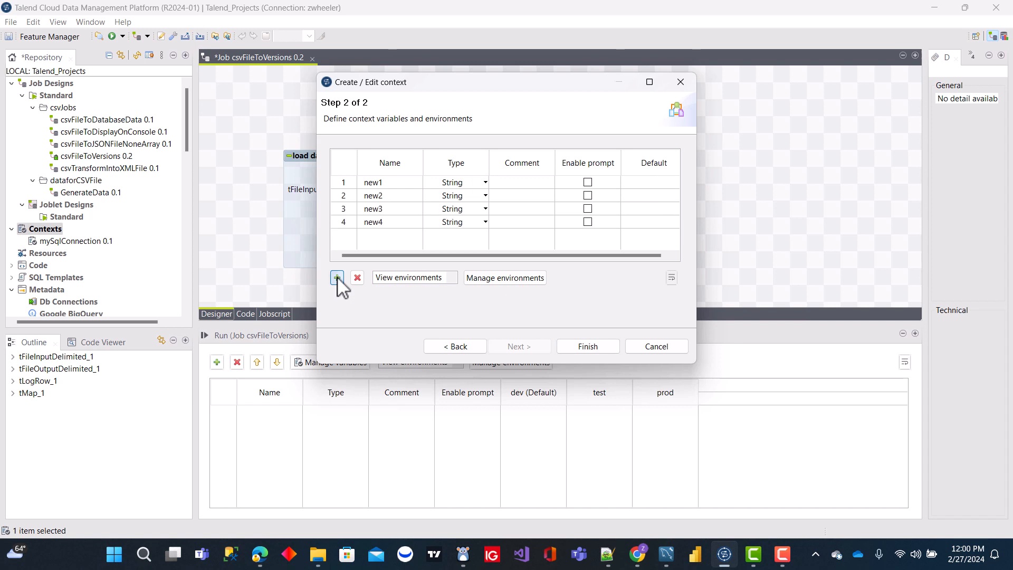
{"action": "left_click", "coordinate": [338, 278]}
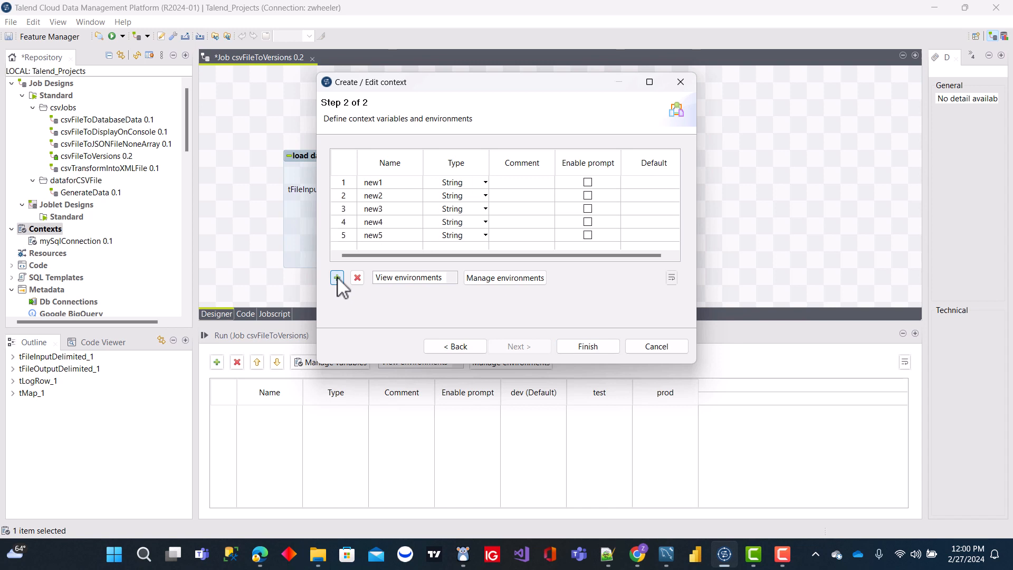
{"action": "left_click", "coordinate": [337, 278]}
{"action": "left_click", "coordinate": [338, 278]}
{"action": "left_click", "coordinate": [338, 278]}
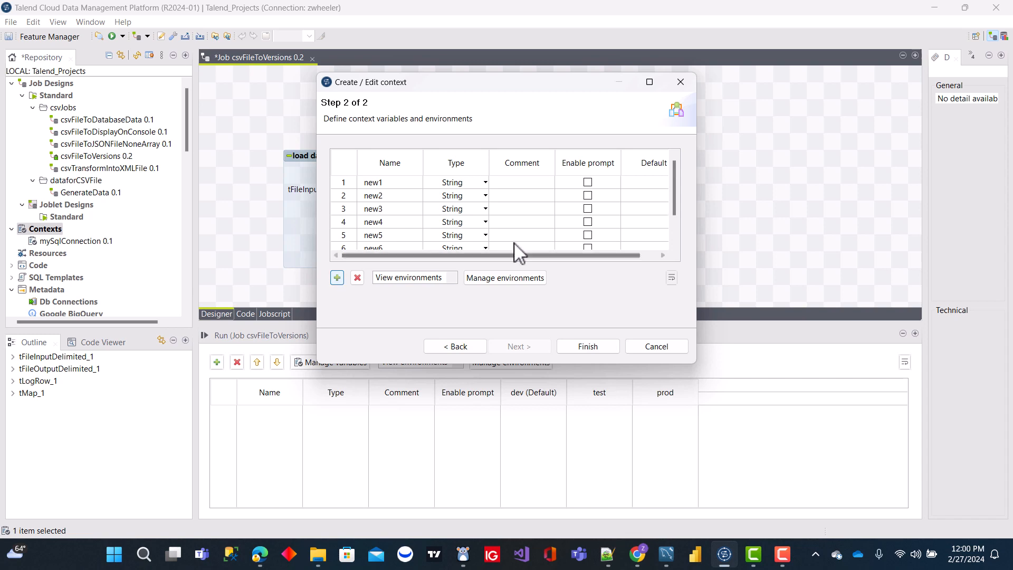
{"action": "left_click", "coordinate": [649, 82]}
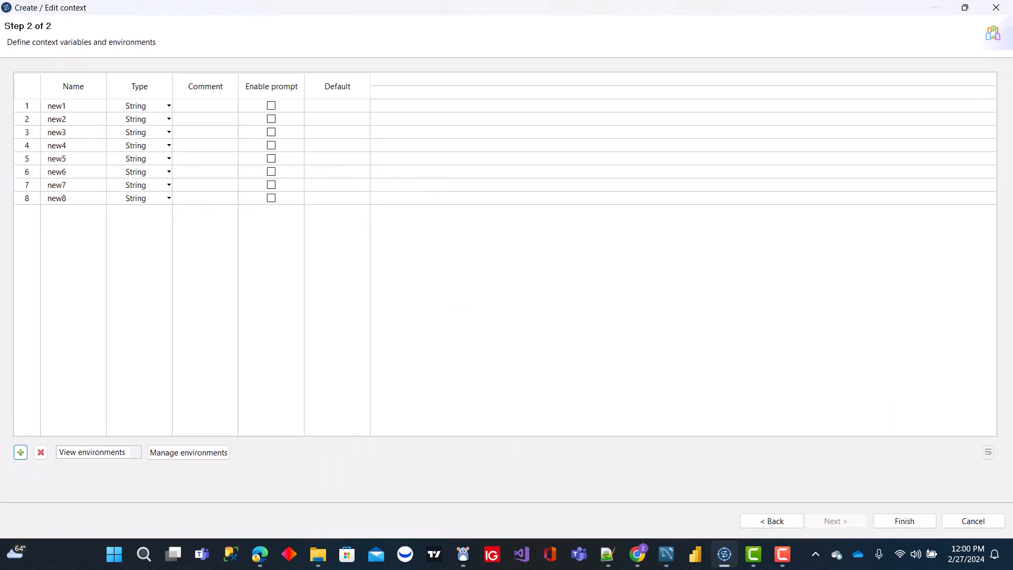
Step: Name the eight variables for input and output path, name and separators, with defaults "C:/Talend/devData/", "personsCSVDataFile.csv", "\n" and ";" for input and "|" for output field separator
{"action": "key", "text": "alt+Tab"}
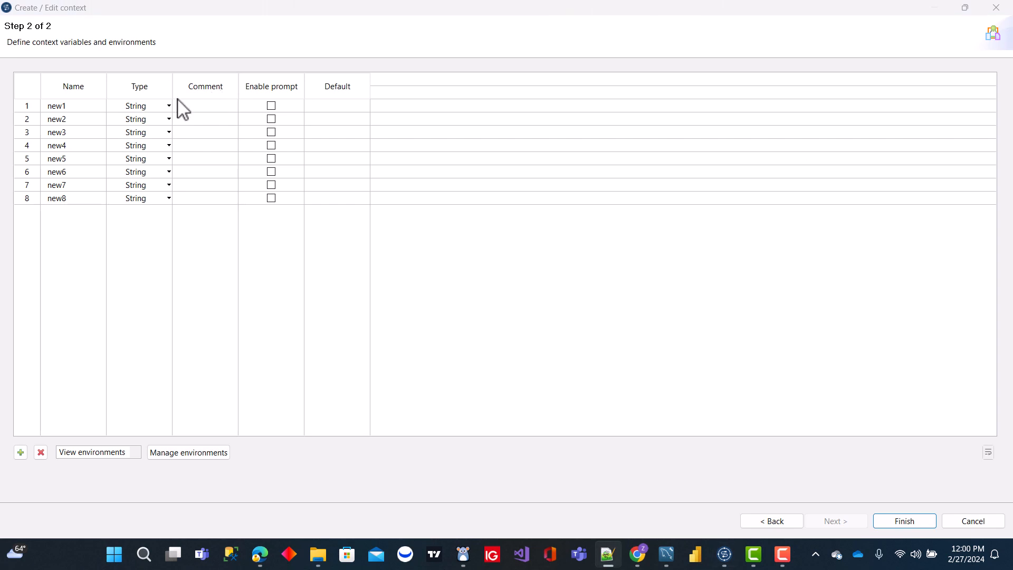
{"action": "left_click", "coordinate": [85, 106]}
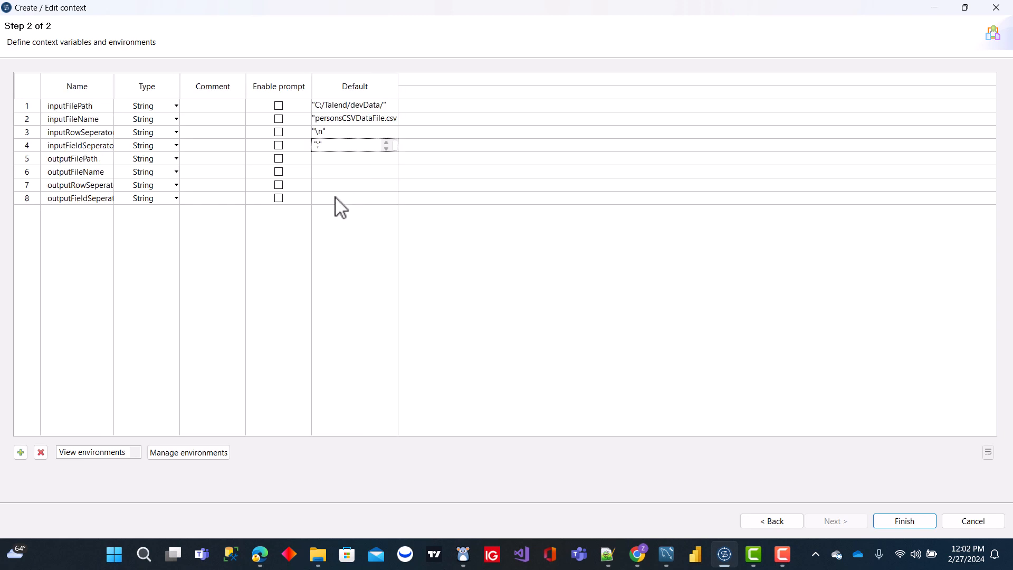
{"action": "left_click", "coordinate": [336, 199]}
{"action": "type", "text": "\";\""}
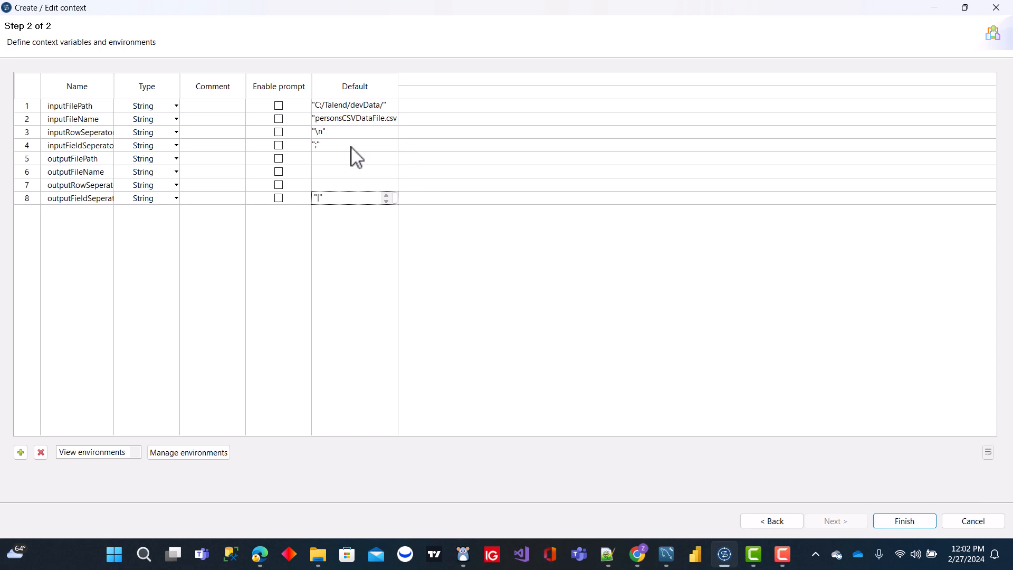
Step: Set the default value of the output row separator variable to "\n", as for the input row separator
{"action": "left_click", "coordinate": [331, 133]}
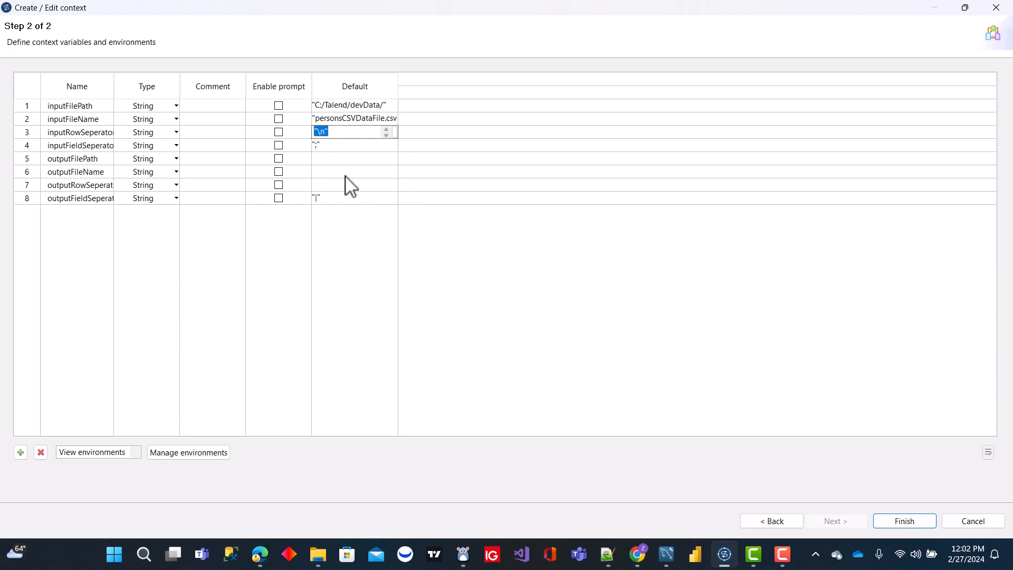
{"action": "left_click", "coordinate": [323, 185]}
{"action": "type", "text": "\"\\n\""}
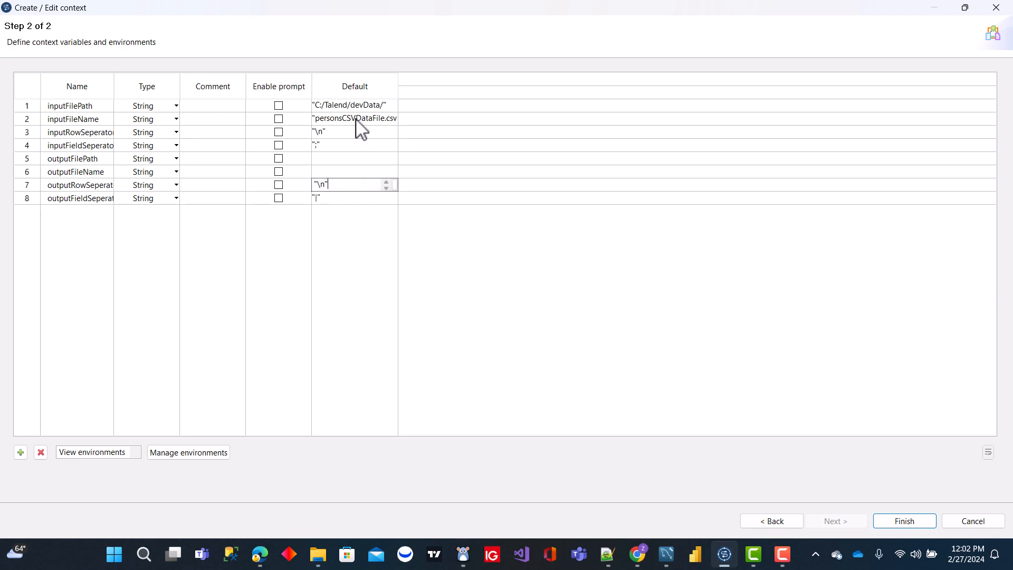
Step: Set the default value of outputFileName to "personsCSVOutputDataFile.csv", based on the inputFileName value
{"action": "left_click", "coordinate": [363, 118]}
{"action": "key", "text": "ctrl+c"}
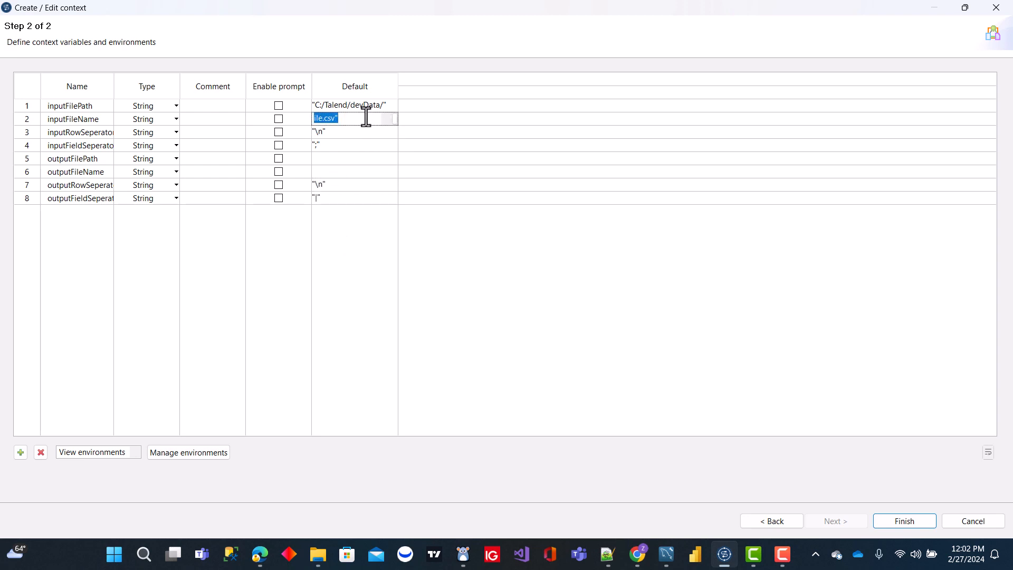
{"action": "left_click", "coordinate": [345, 172]}
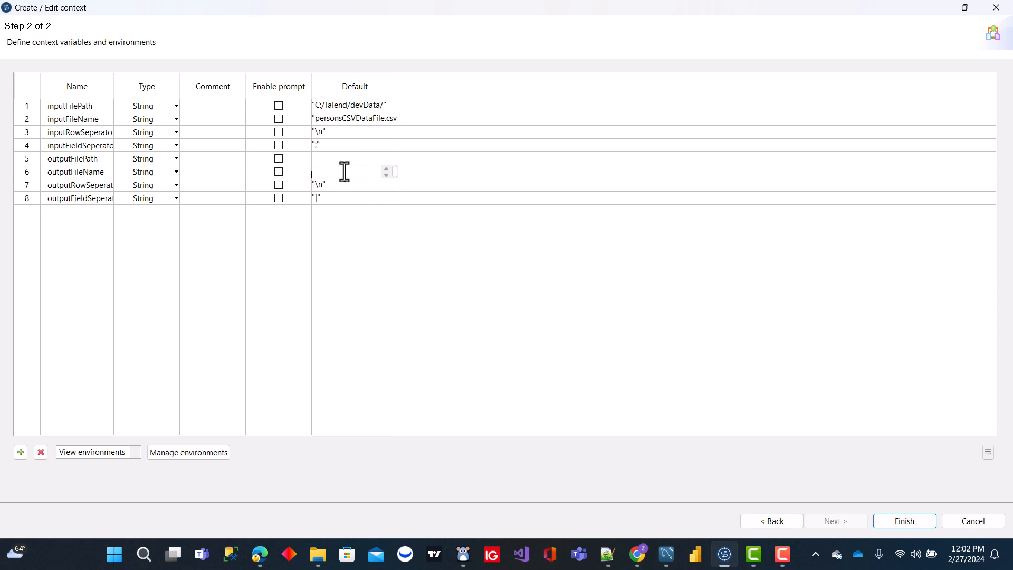
{"action": "key", "text": "ctrl+v"}
{"action": "key", "text": "Left"}
{"action": "key", "text": "Left"}
{"action": "key", "text": "Left"}
{"action": "key", "text": "Left"}
{"action": "type", "text": "Output"}
Step: Copy the inputFilePath default "C:/Talend/devData/" into the outputFilePath variable
{"action": "left_click", "coordinate": [362, 104]}
{"action": "key", "text": "ctrl+c"}
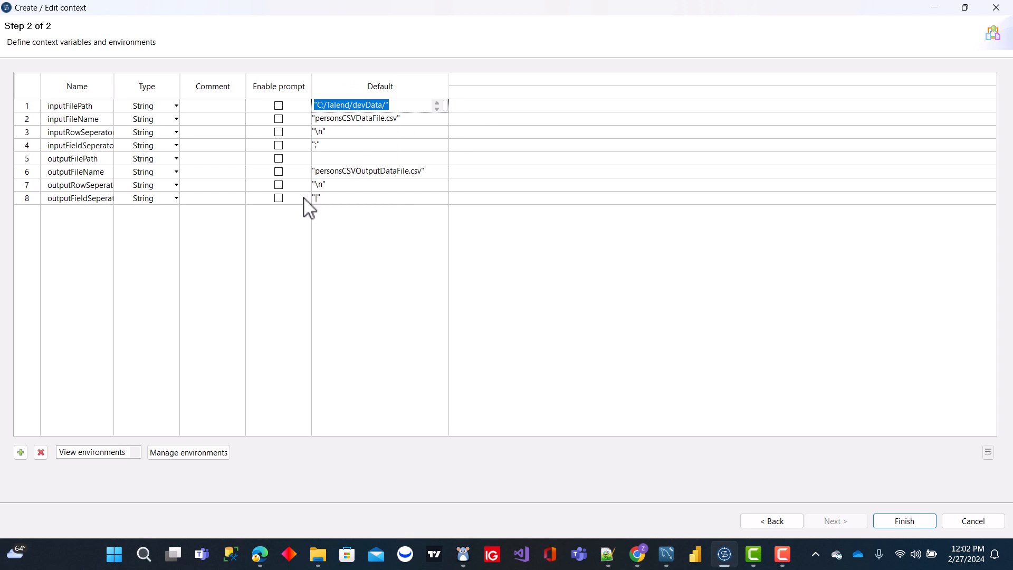
{"action": "left_click", "coordinate": [350, 158]}
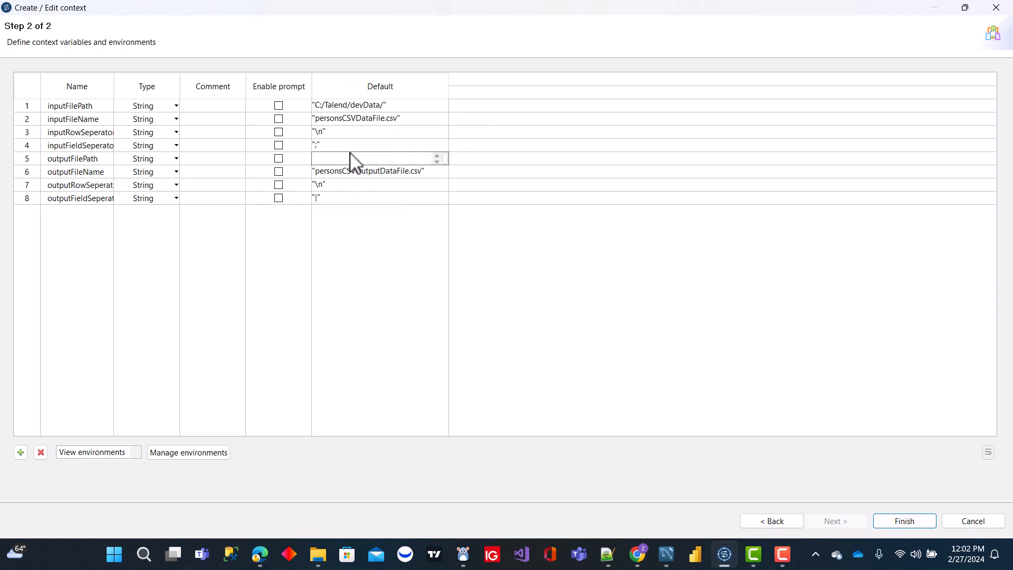
{"action": "key", "text": "ctrl+v"}
Step: Create three context environments named dev, test and prod for the context variables
{"action": "left_click", "coordinate": [209, 457]}
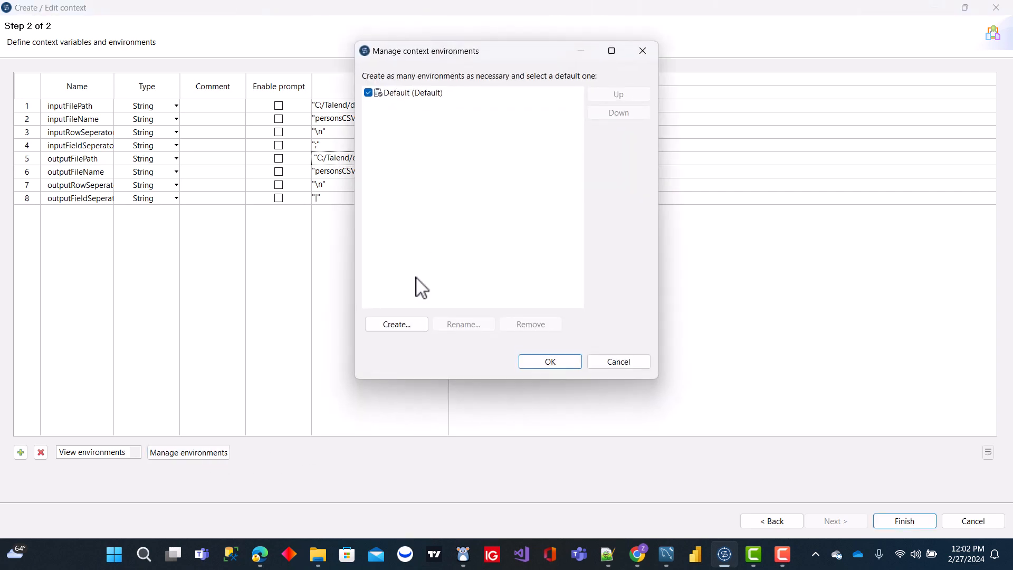
{"action": "left_click", "coordinate": [397, 325]}
{"action": "type", "text": "dev"}
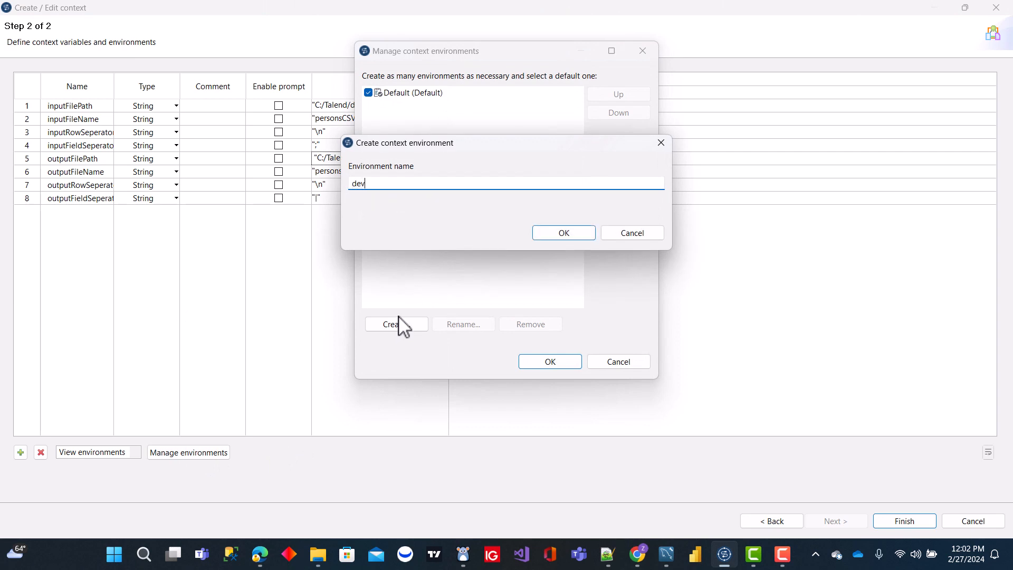
{"action": "left_click", "coordinate": [555, 233]}
{"action": "left_click", "coordinate": [401, 324]}
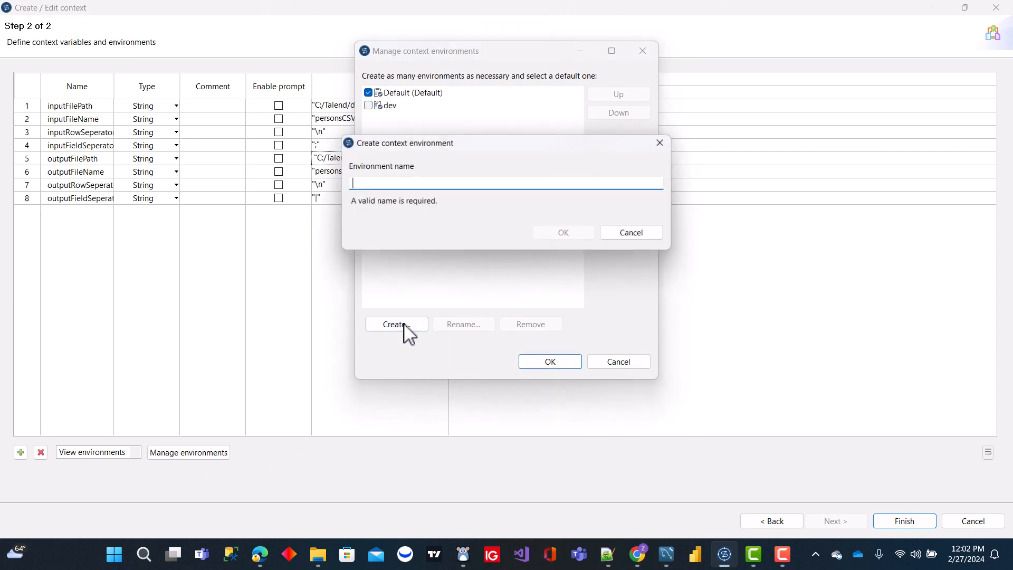
{"action": "type", "text": "test"}
{"action": "left_click", "coordinate": [553, 231]}
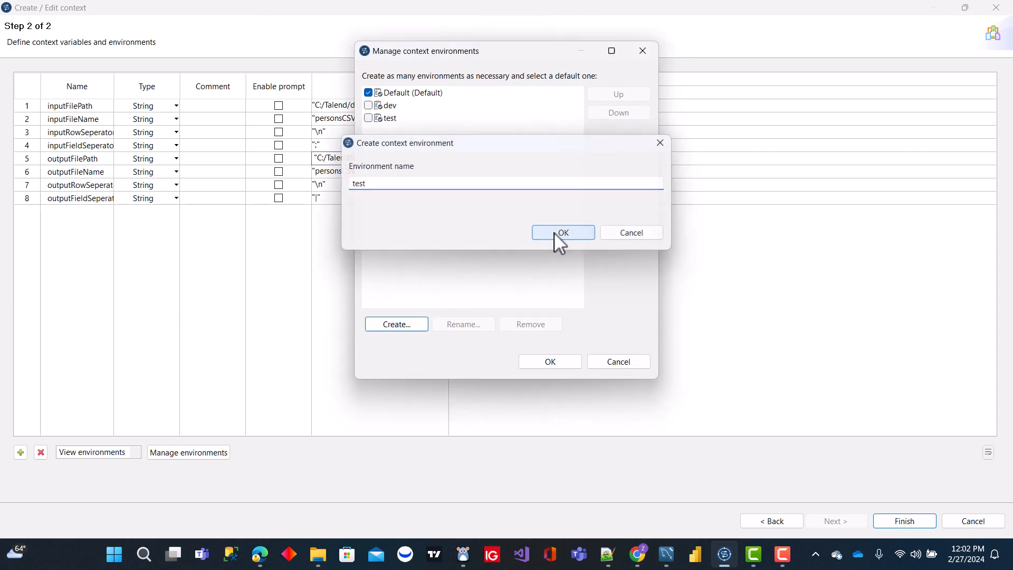
{"action": "left_click", "coordinate": [408, 325]}
{"action": "type", "text": "prod"}
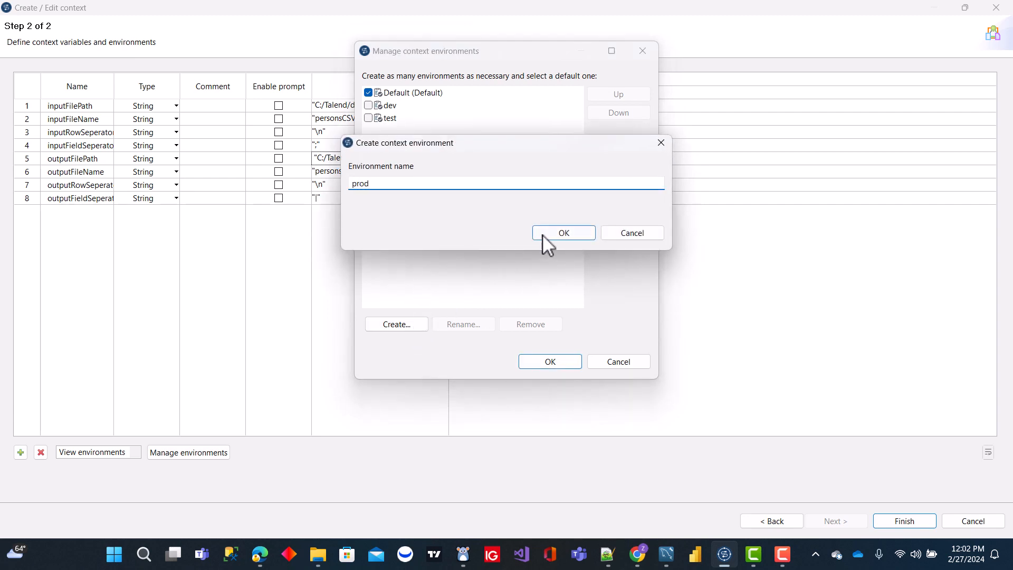
{"action": "left_click", "coordinate": [543, 233]}
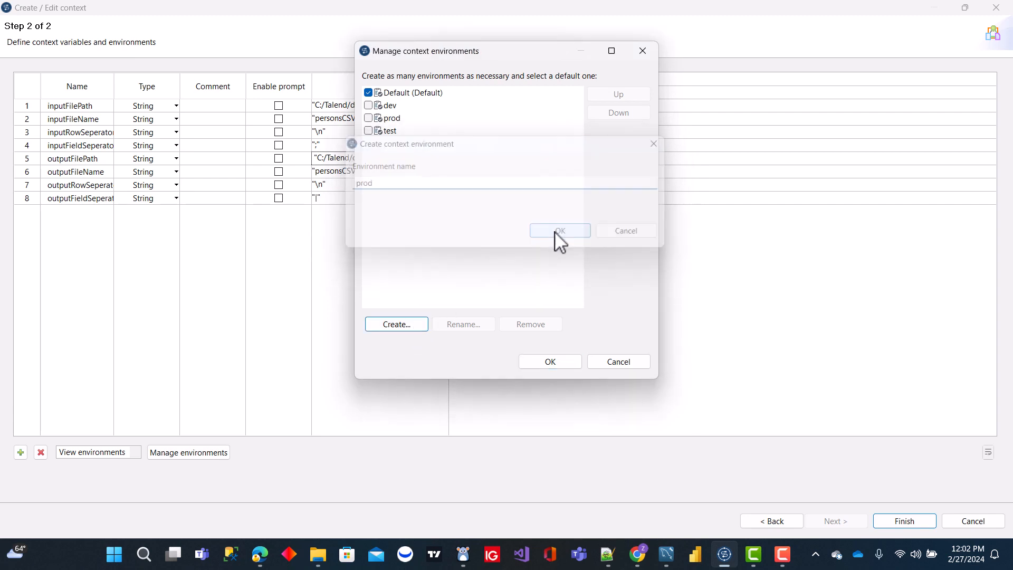
Step: Make dev the default context environment and remove the original Default environment
{"action": "left_click", "coordinate": [368, 105]}
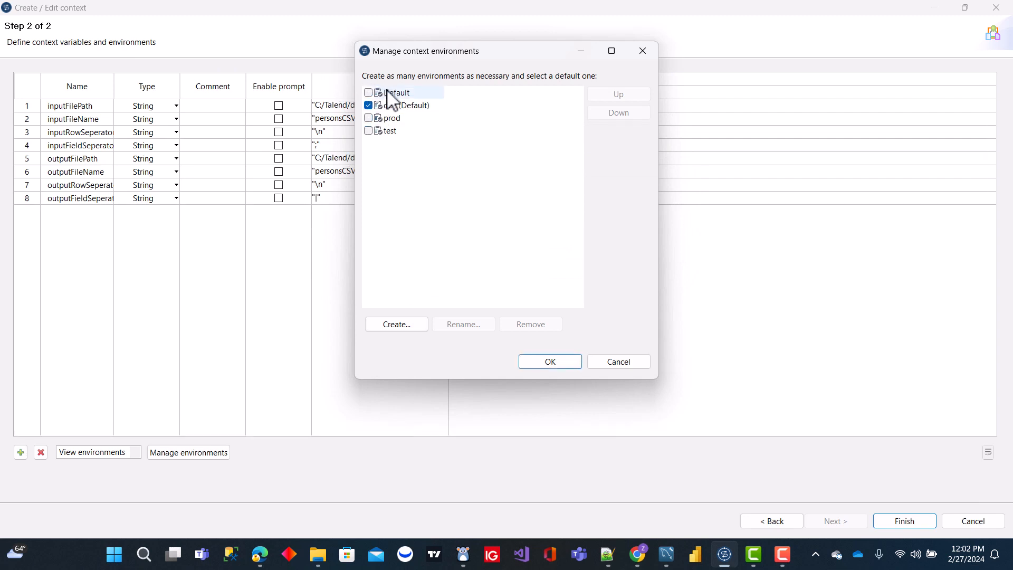
{"action": "left_click", "coordinate": [391, 94]}
{"action": "left_click", "coordinate": [526, 326]}
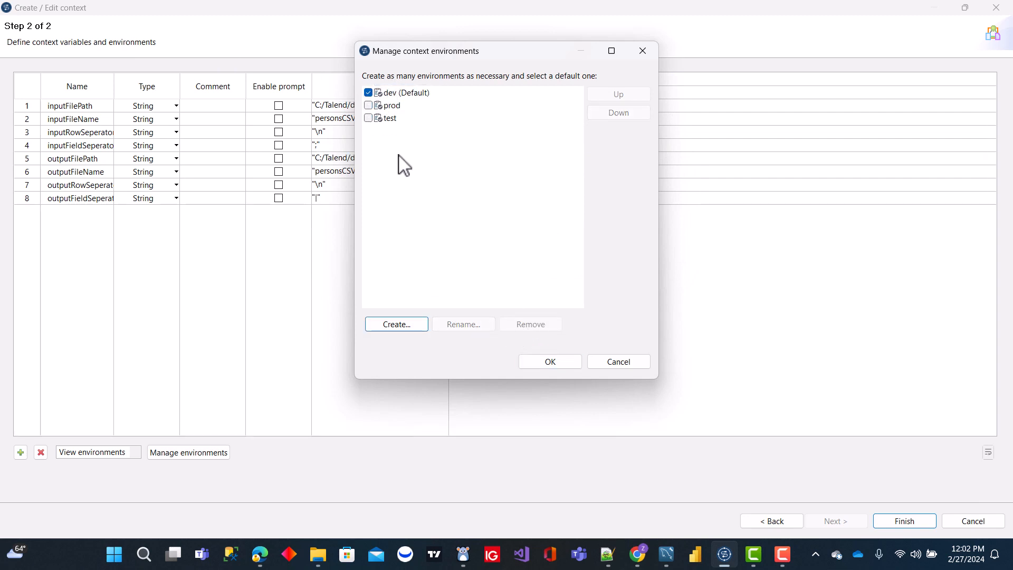
Step: Move the test environment above prod and apply the environment changes
{"action": "left_click", "coordinate": [388, 118]}
{"action": "left_click", "coordinate": [628, 95]}
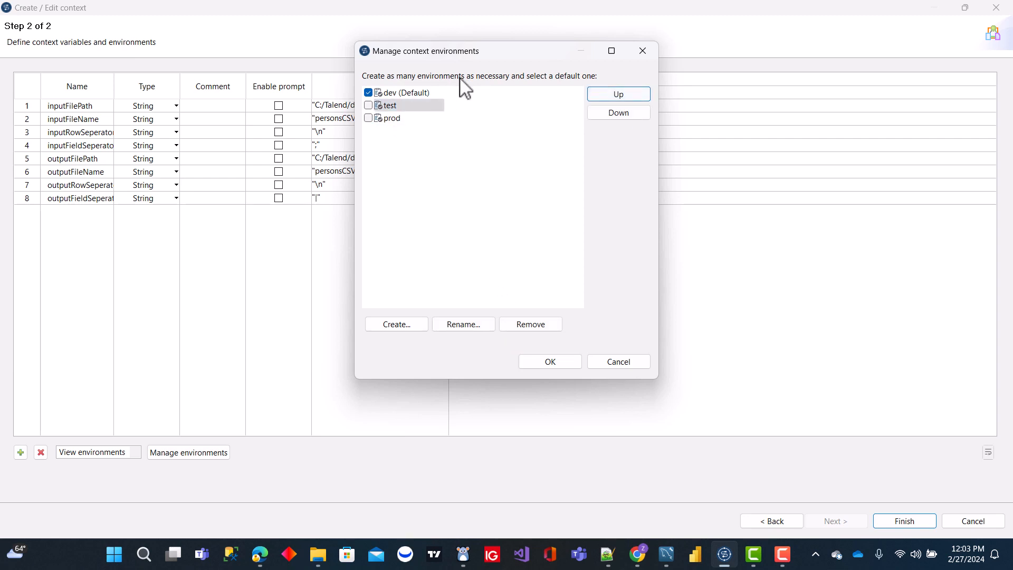
{"action": "left_click", "coordinate": [546, 362]}
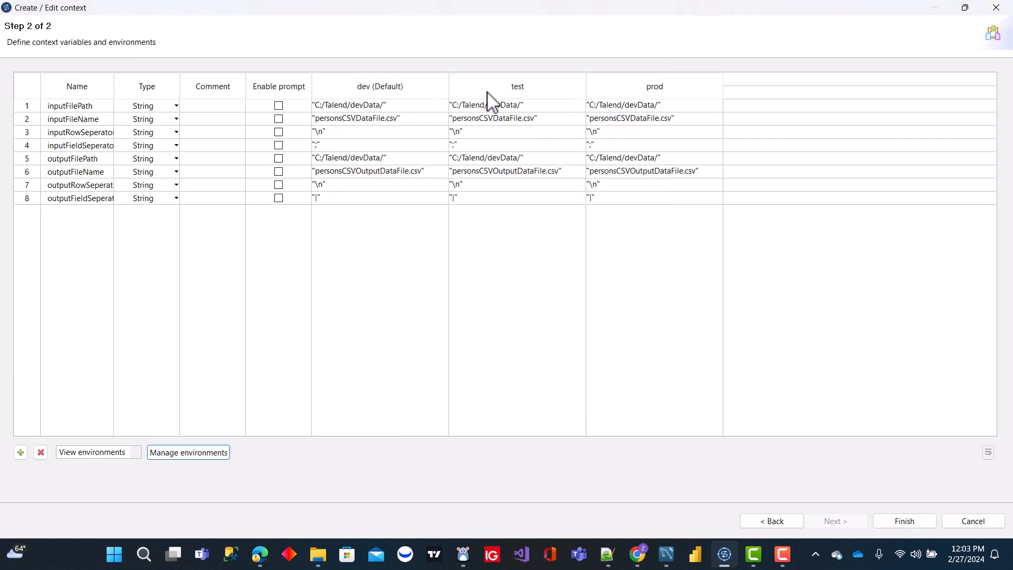
Step: Set inputFilePath and outputFilePath in the test environment to "C:/Talend/testData/"
{"action": "left_click", "coordinate": [509, 105]}
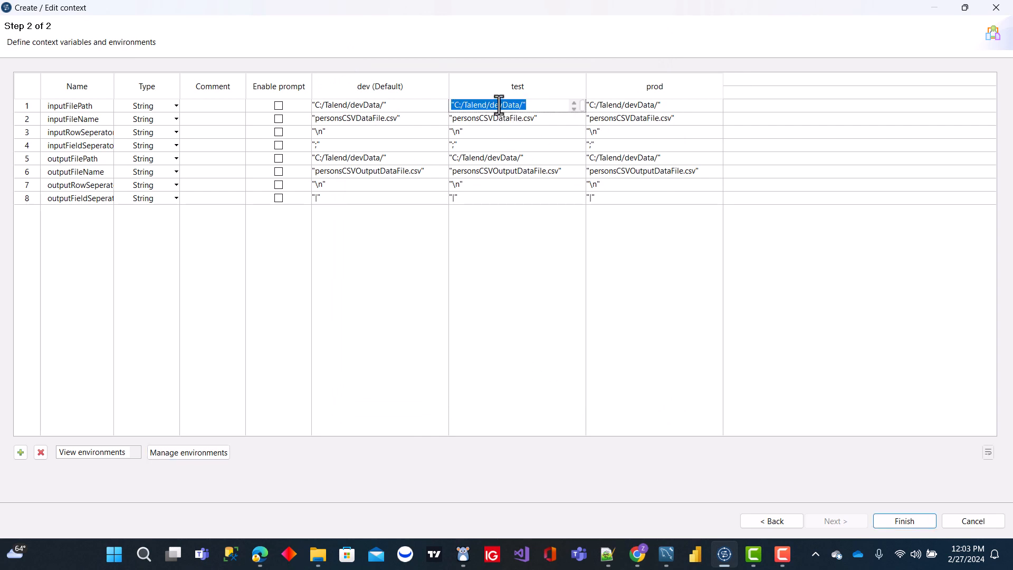
{"action": "left_click", "coordinate": [502, 105]}
{"action": "left_click", "coordinate": [500, 158]}
{"action": "left_click", "coordinate": [500, 158]}
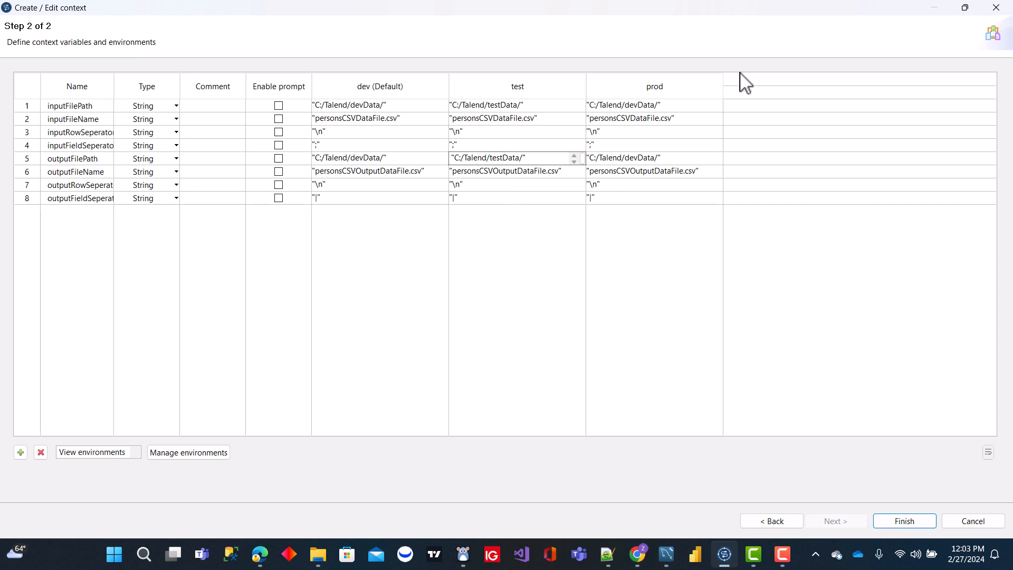
Step: Set inputFilePath and outputFilePath in the prod environment to "C:/Talend/prodData/" and finish creating the context
{"action": "left_click", "coordinate": [636, 106]}
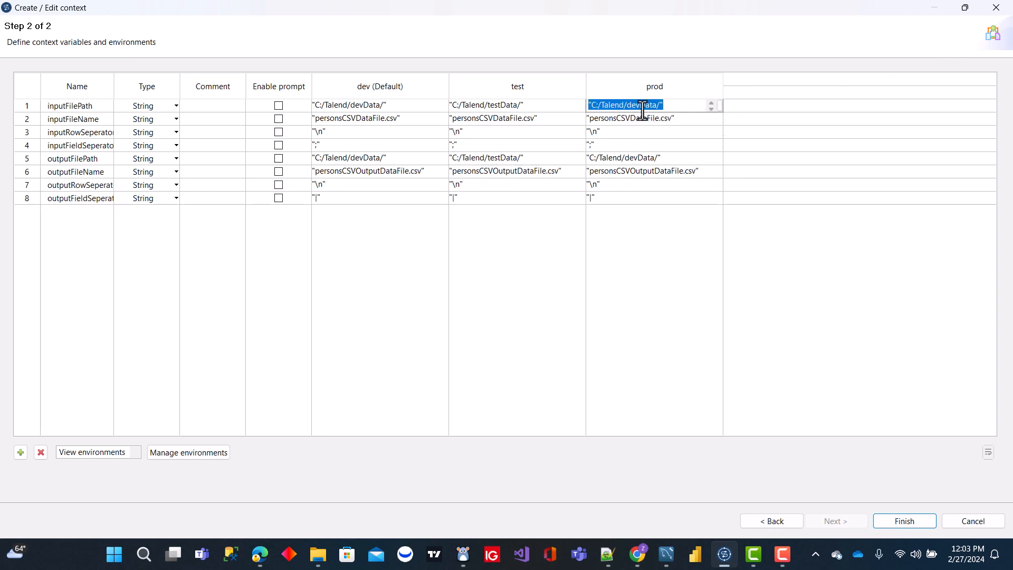
{"action": "left_click", "coordinate": [640, 106]}
{"action": "left_click", "coordinate": [652, 158]}
{"action": "left_click", "coordinate": [639, 158]}
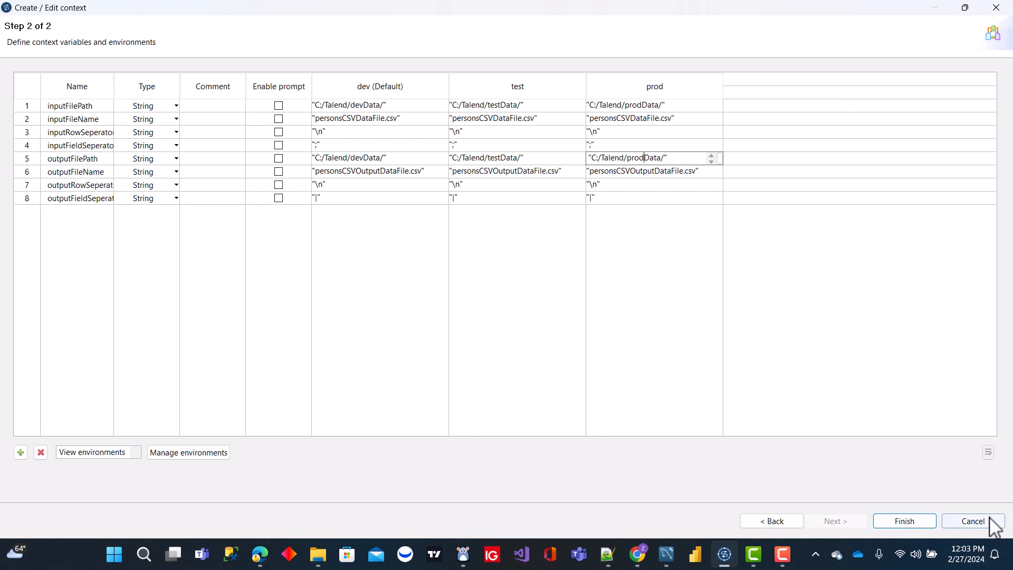
{"action": "left_click", "coordinate": [903, 522]}
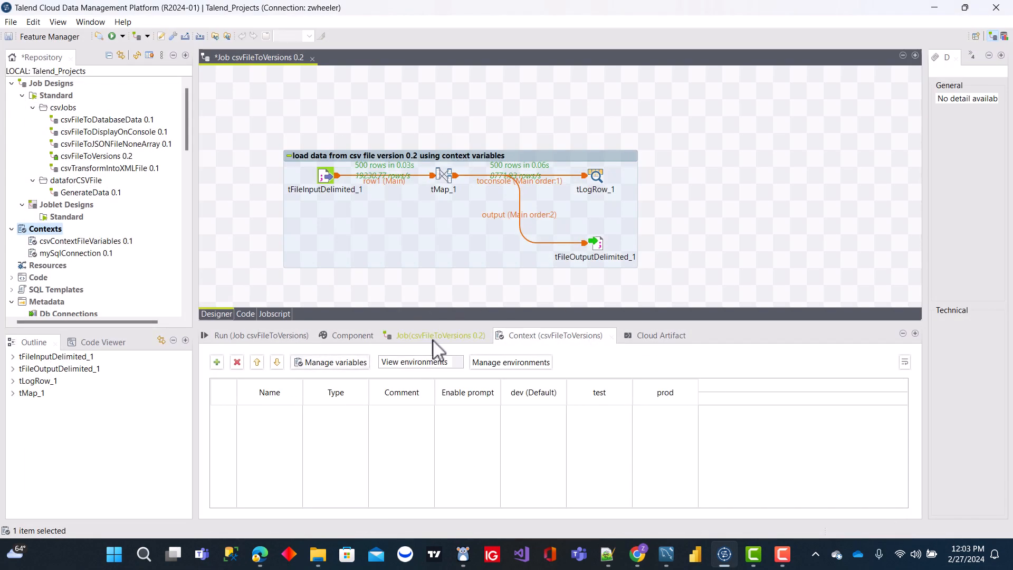
Step: Switch to File Explorer to examine the files in the devData folder, and return to Talend
{"action": "left_click", "coordinate": [319, 556]}
{"action": "left_click", "coordinate": [318, 556]}
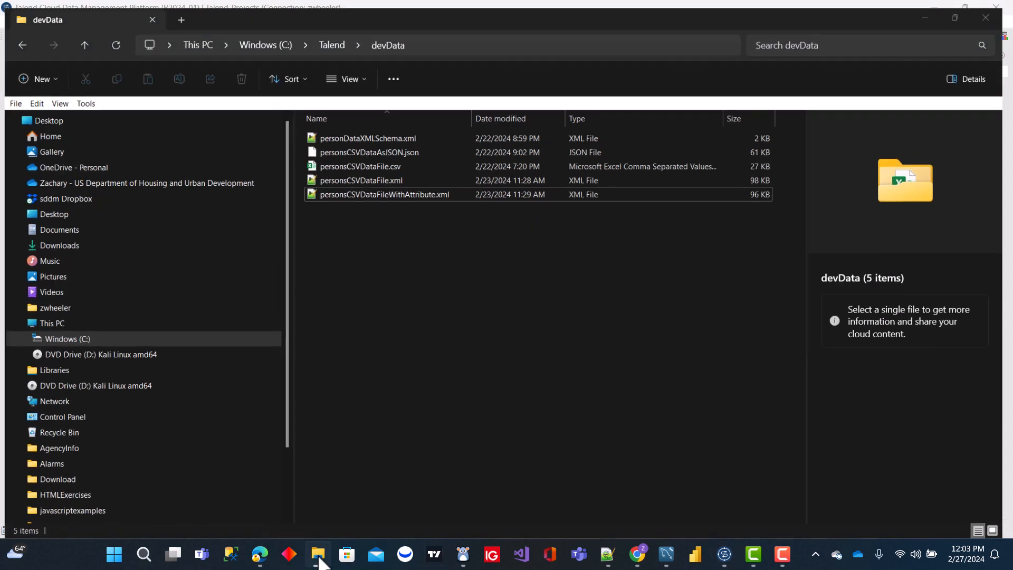
{"action": "left_click", "coordinate": [319, 555]}
{"action": "left_click", "coordinate": [318, 555]}
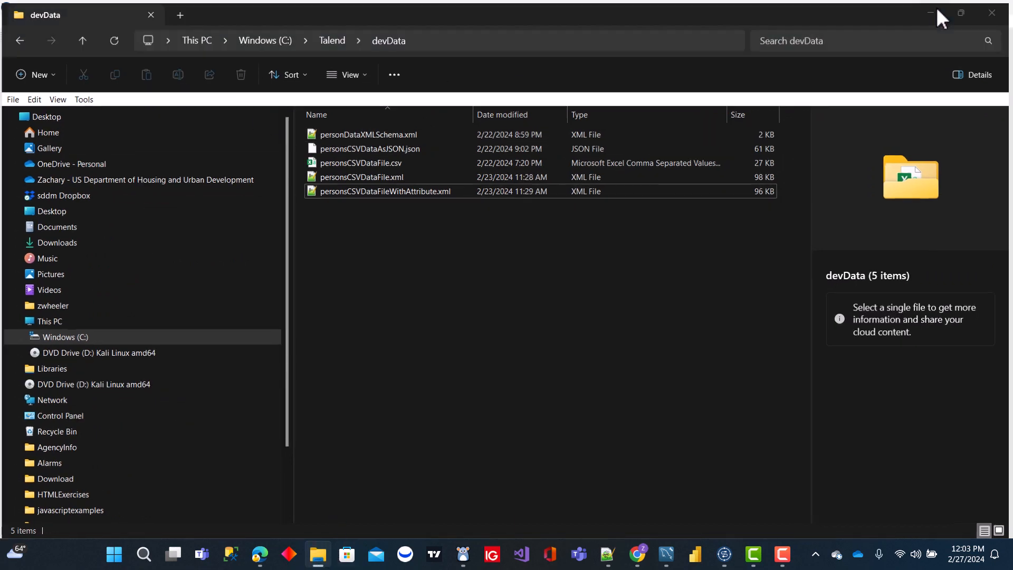
{"action": "left_click", "coordinate": [935, 9]}
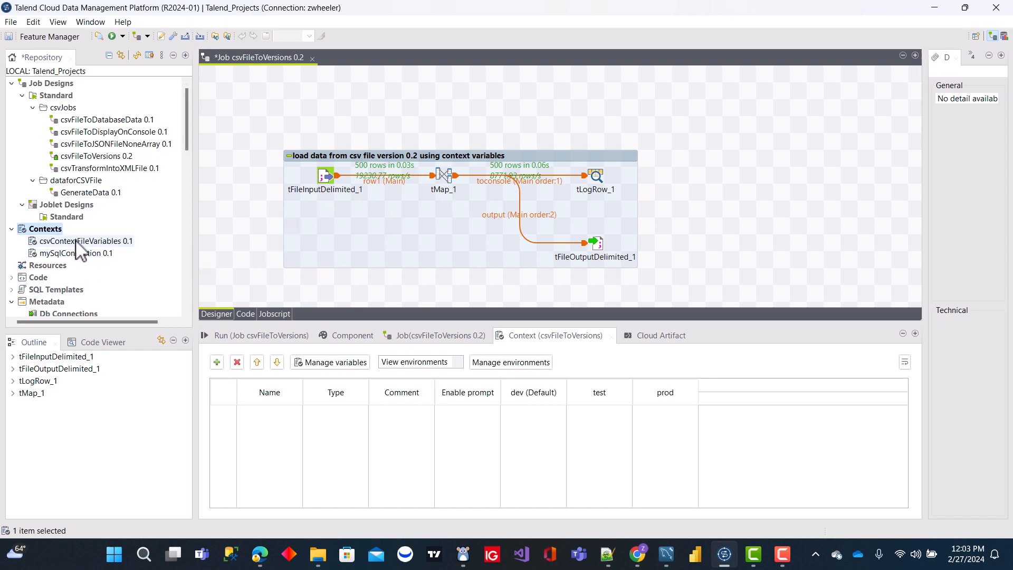
Step: Add the csvContextFileVariables repository context with all its parameters to the csvFileToVersions job
{"action": "left_click_drag", "start_coordinate": [76, 243], "coordinate": [730, 195]}
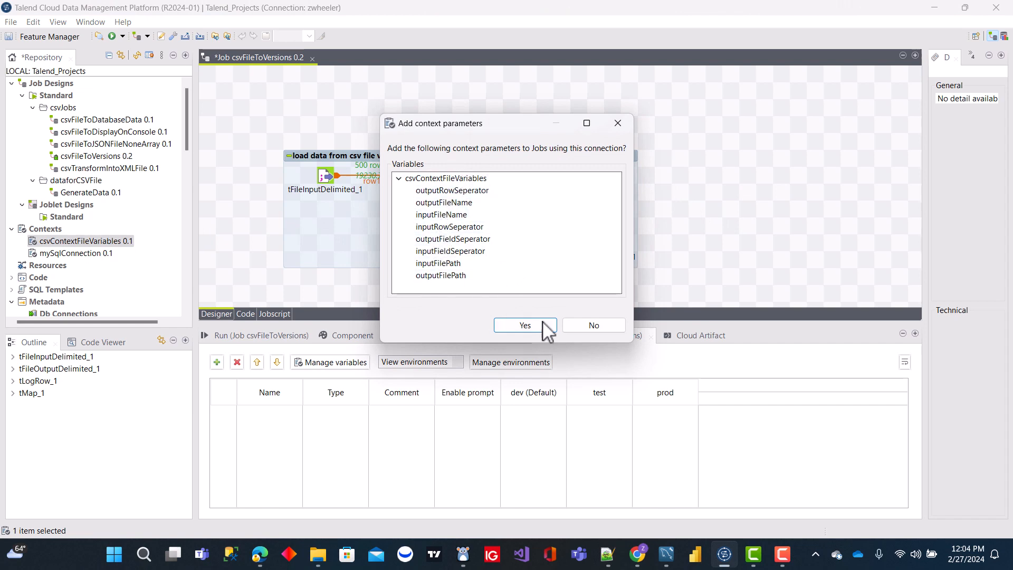
{"action": "left_click", "coordinate": [525, 324]}
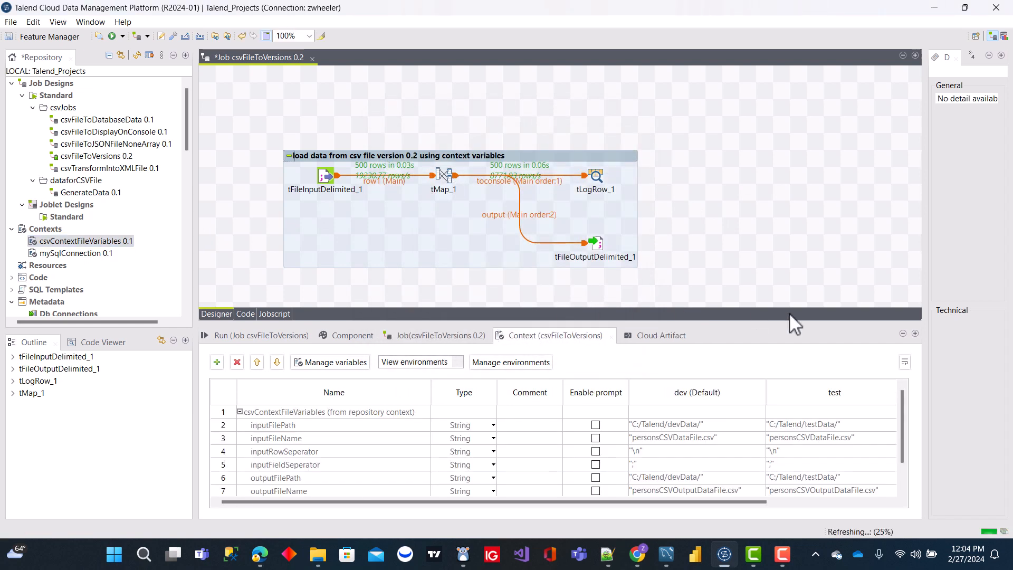
{"action": "left_click_drag", "start_coordinate": [902, 428], "coordinate": [893, 486]}
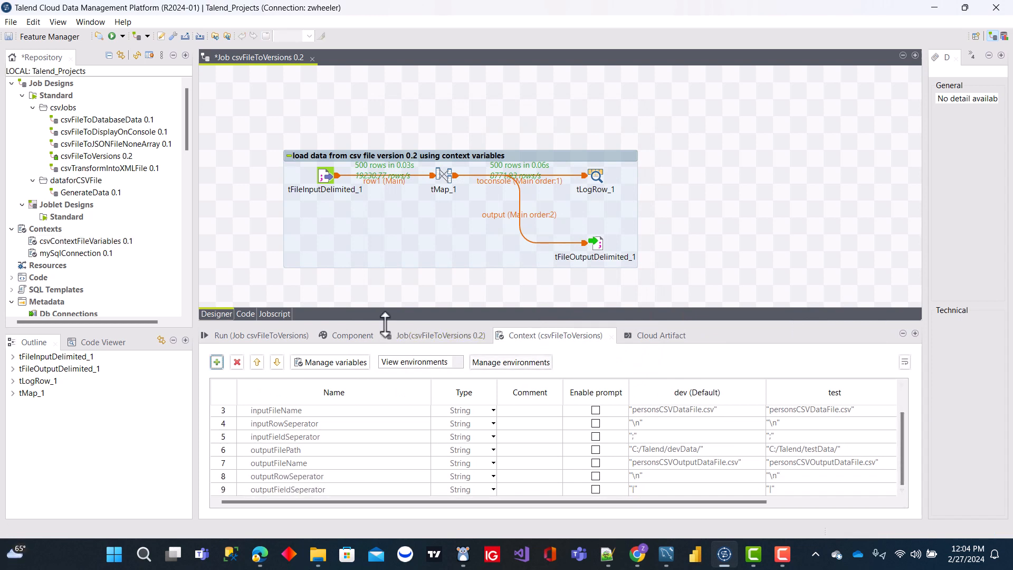
Step: Run the csvFileToVersions job with the dev environment and examine the start of its console output
{"action": "left_click", "coordinate": [259, 336]}
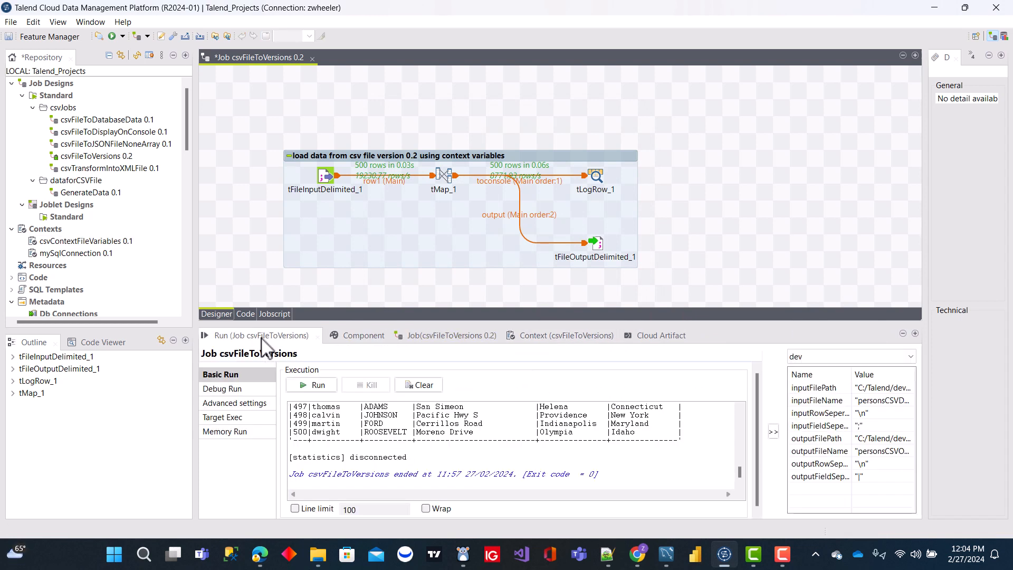
{"action": "left_click", "coordinate": [304, 390]}
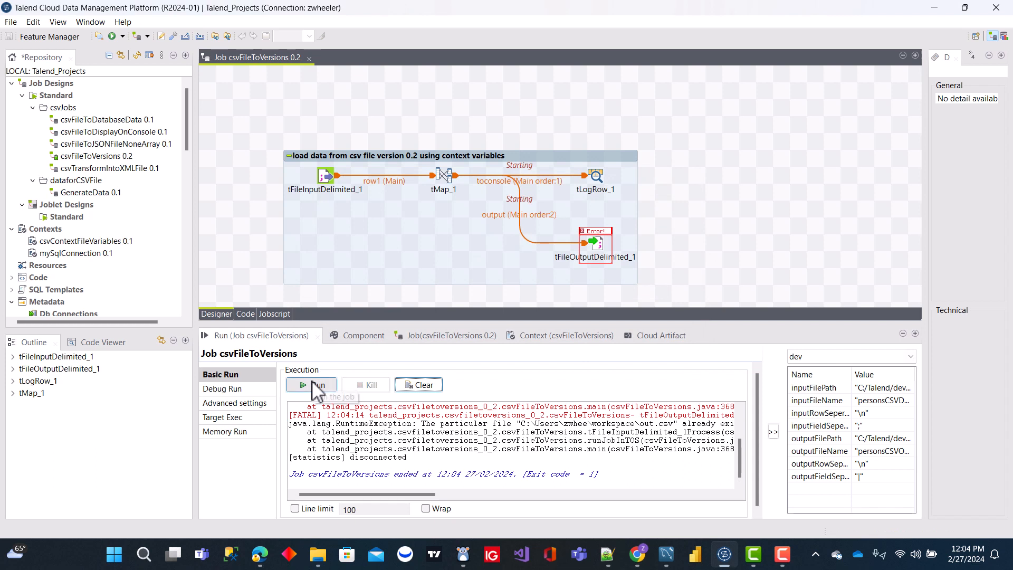
{"action": "left_click_drag", "start_coordinate": [741, 465], "coordinate": [738, 429]}
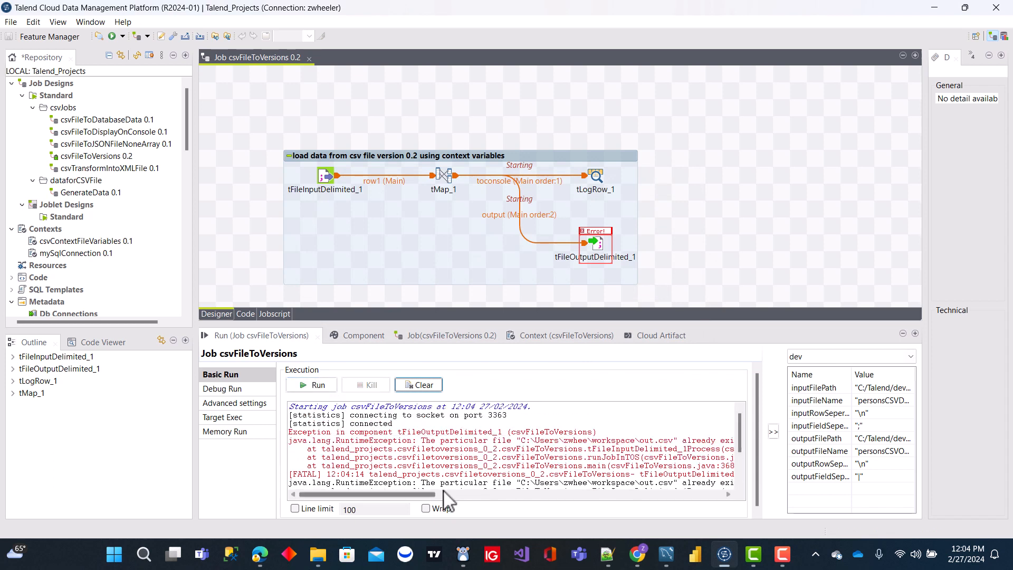
Step: Set the File Name of tFileOutputDelimited_1 to context.outputFilePath + context.outputFileName
{"action": "double_click", "coordinate": [595, 259]}
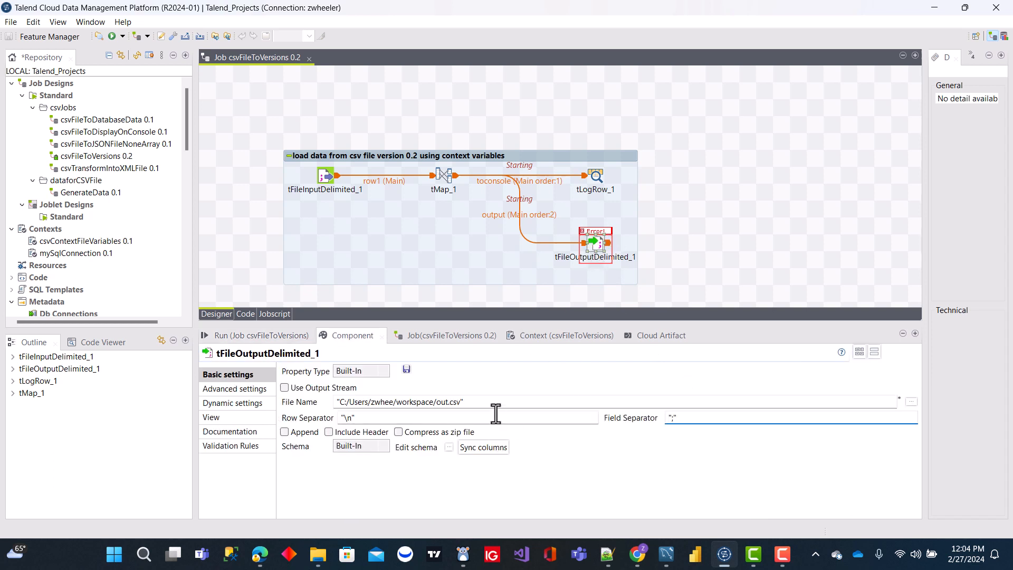
{"action": "triple_click", "coordinate": [482, 405]}
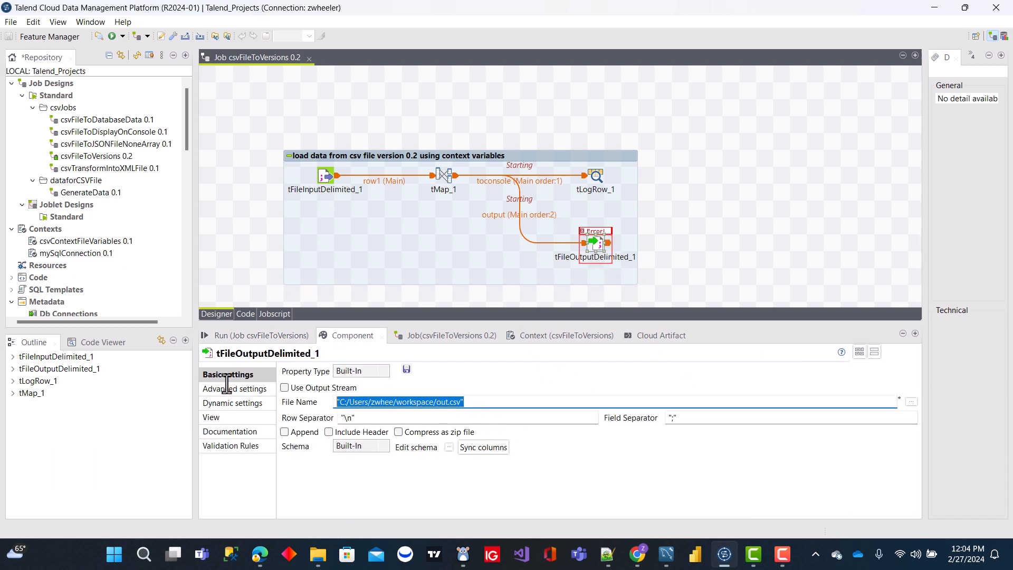
{"action": "type", "text": "context."}
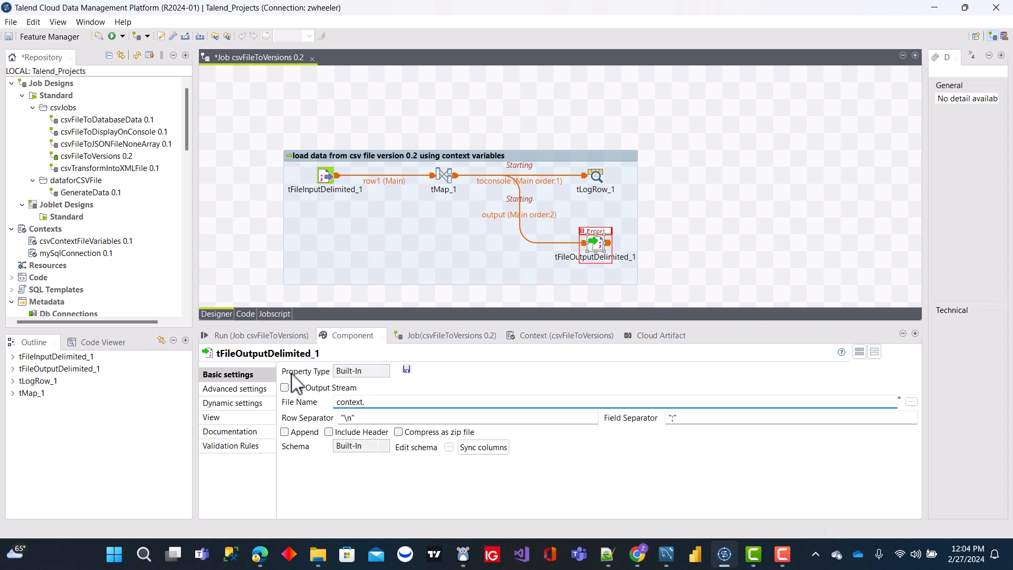
{"action": "key", "text": "ctrl+space"}
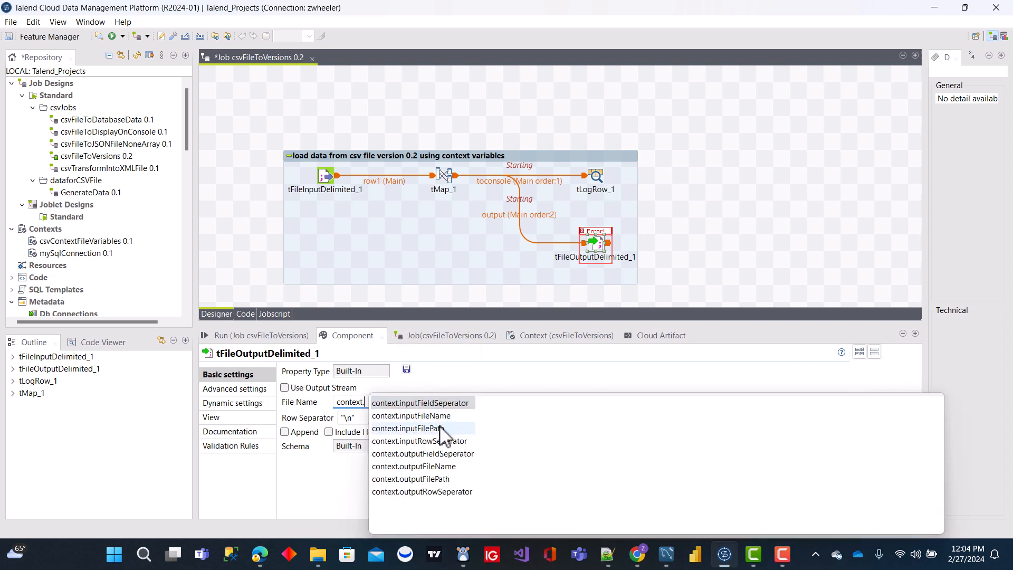
{"action": "left_click", "coordinate": [442, 480]}
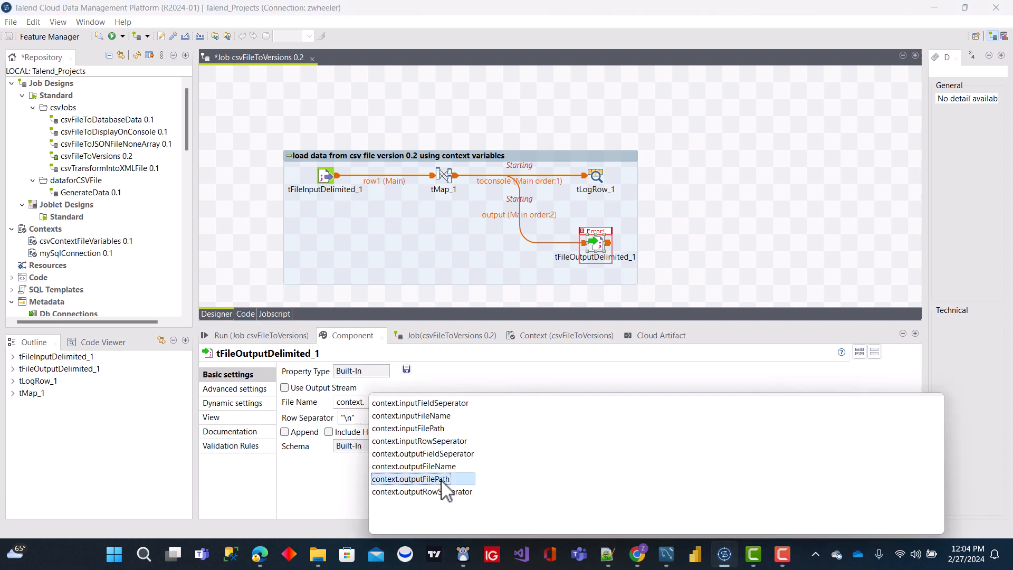
{"action": "double_click", "coordinate": [442, 480]}
{"action": "type", "text": "+ "}
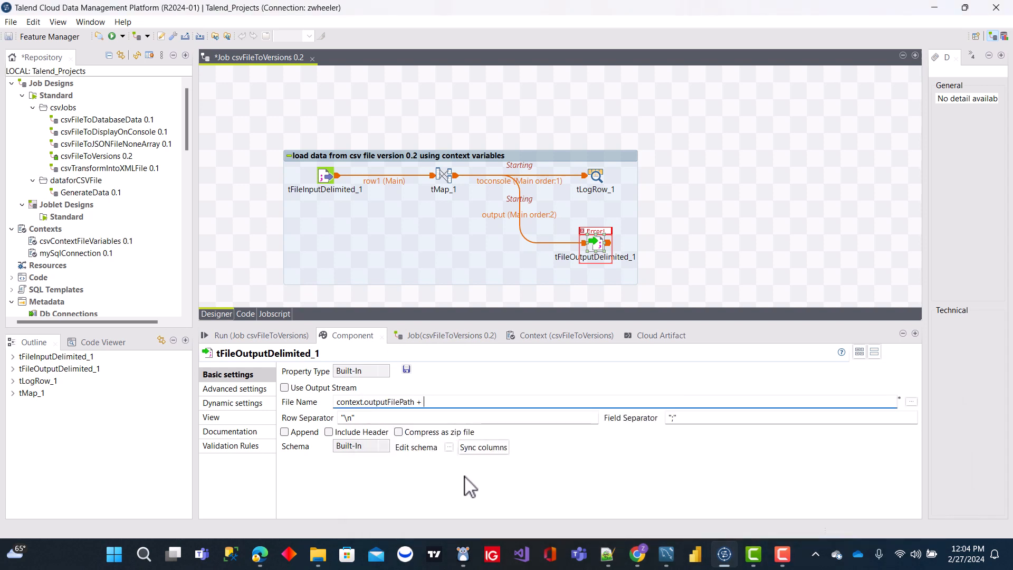
{"action": "type", "text": "context."}
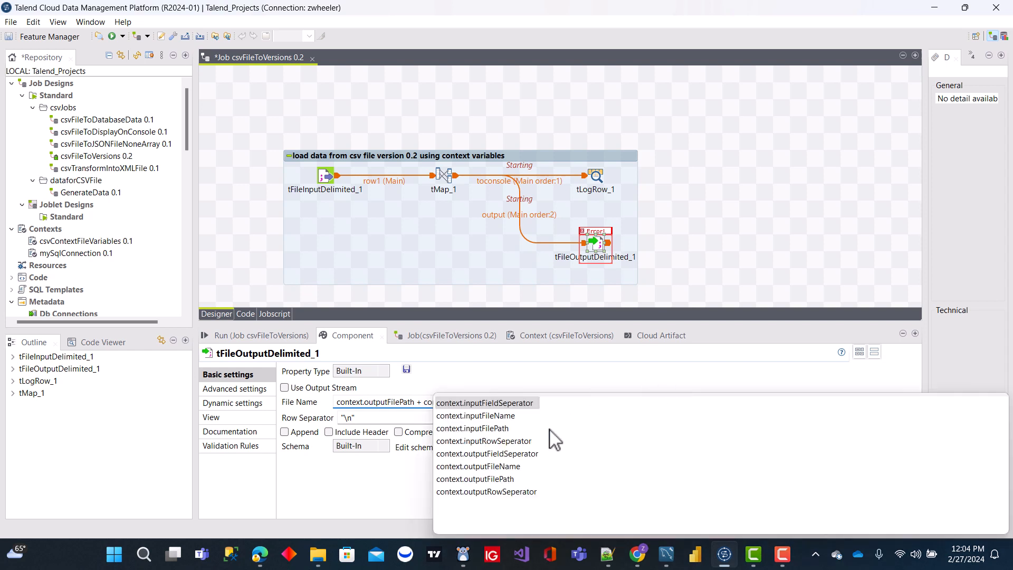
{"action": "double_click", "coordinate": [503, 468]}
Step: Set tFileOutputDelimited_1's Row Separator to context.outputRowSeperator and its Field Separator to context.outputFieldSeperator
{"action": "left_click", "coordinate": [367, 418]}
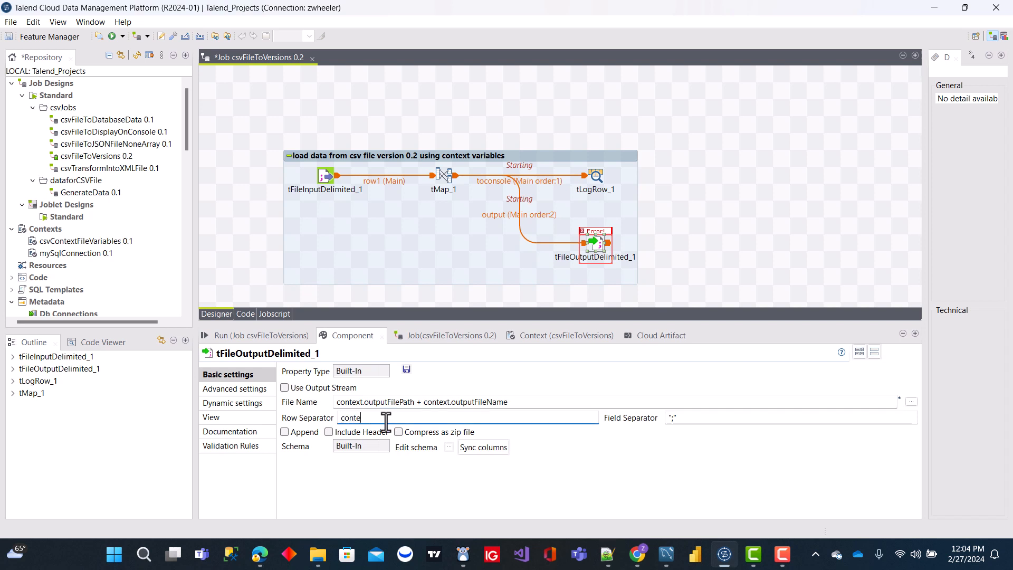
{"action": "type", "text": "context."}
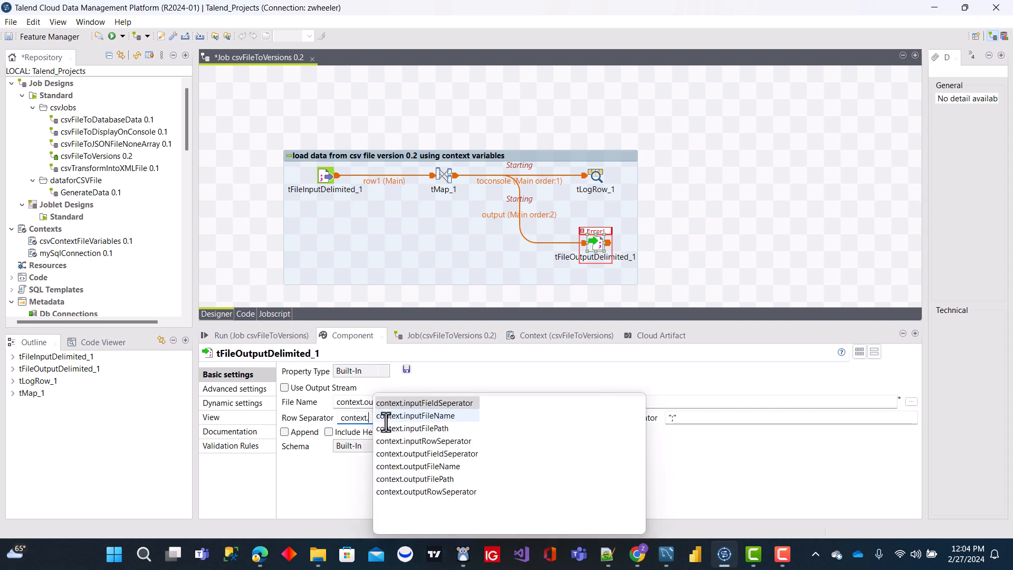
{"action": "double_click", "coordinate": [466, 442]}
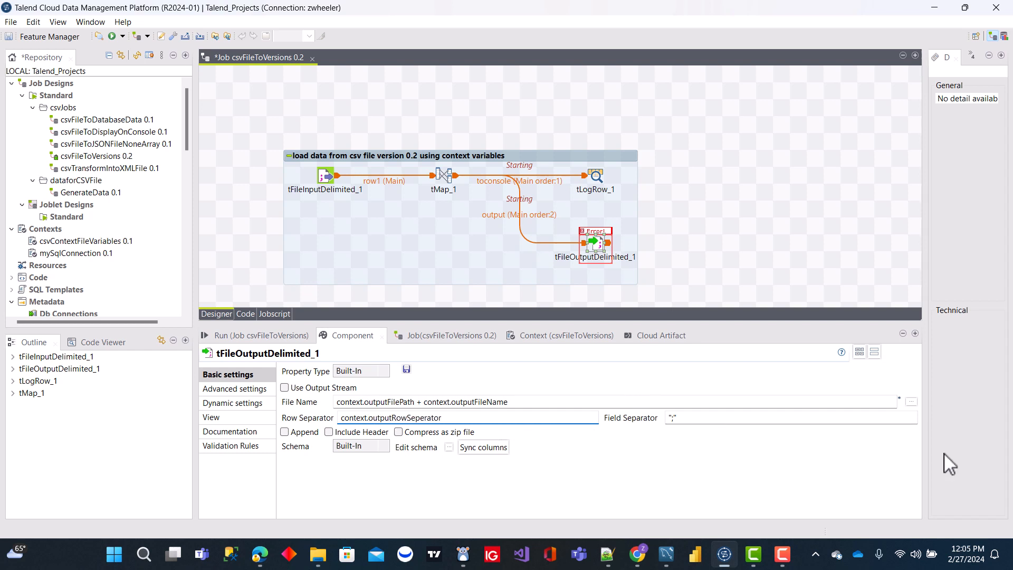
{"action": "left_click_drag", "start_coordinate": [689, 422], "coordinate": [668, 422]}
{"action": "type", "text": "context."}
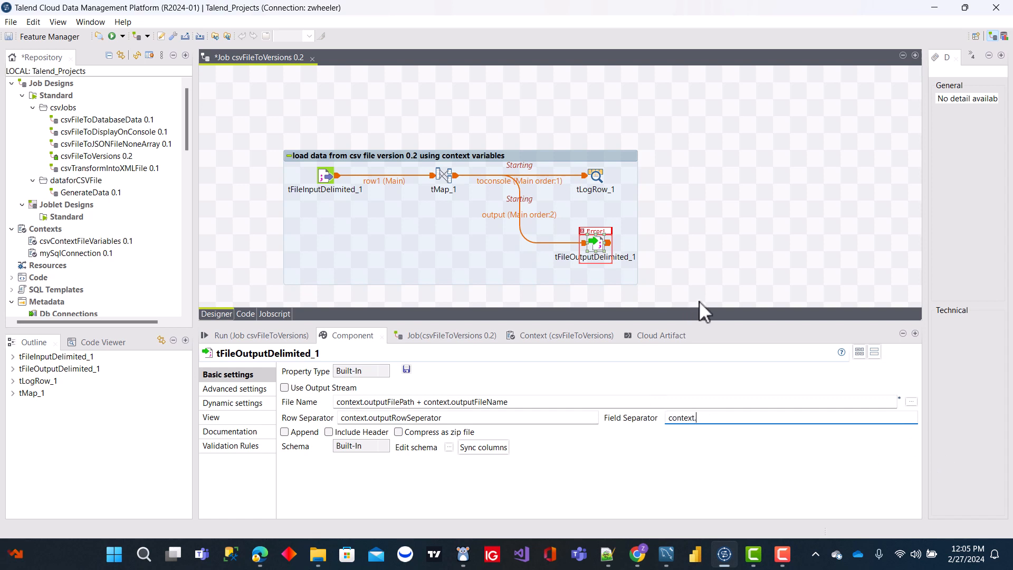
{"action": "key", "text": "ctrl+space"}
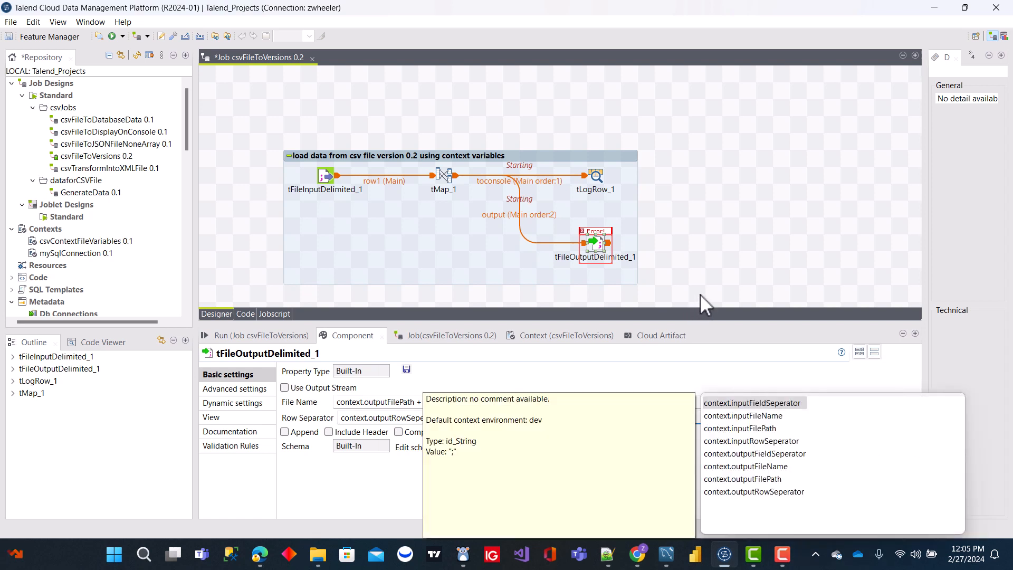
{"action": "left_click", "coordinate": [797, 458]}
{"action": "double_click", "coordinate": [798, 457]}
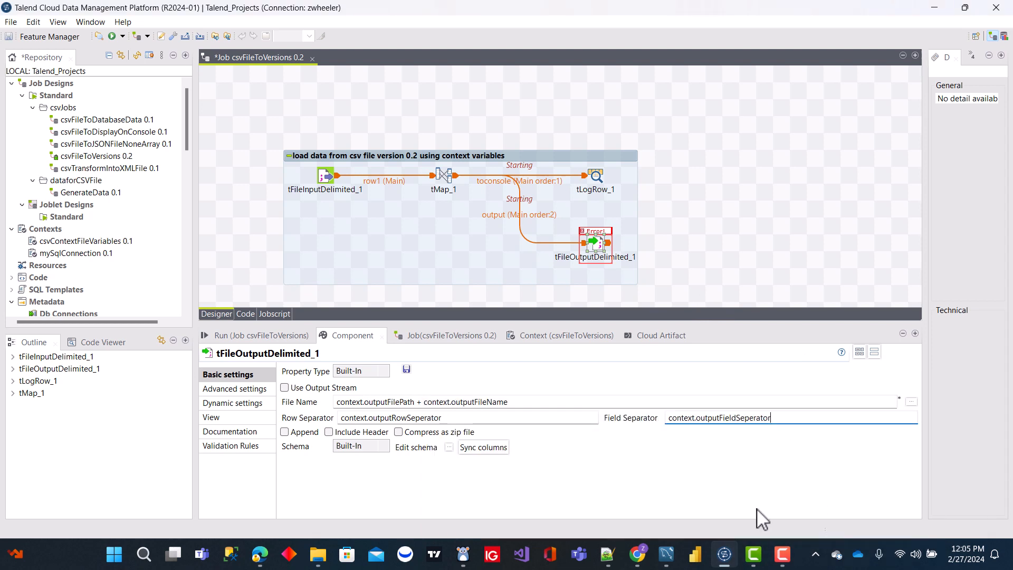
Step: Sync the columns of tFileOutputDelimited_1 with the tMap_1 output and review and accept its schema
{"action": "left_click", "coordinate": [547, 252]}
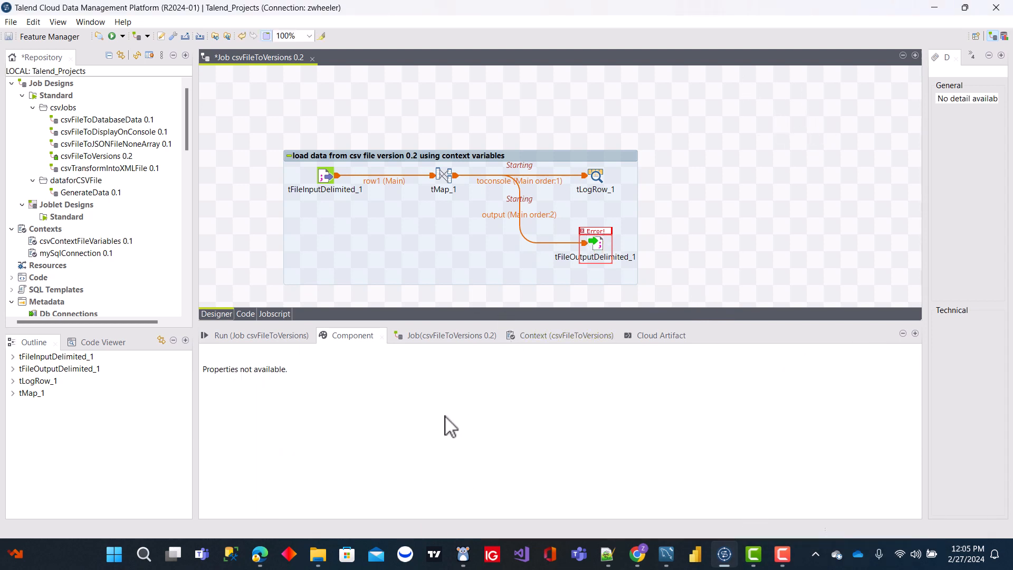
{"action": "left_click", "coordinate": [588, 243]}
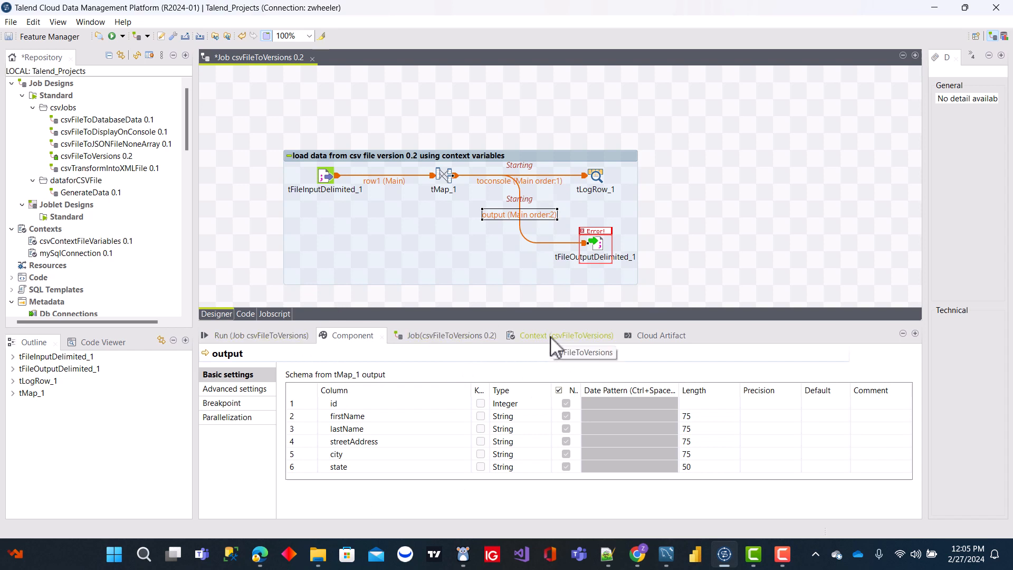
{"action": "left_click", "coordinate": [596, 244]}
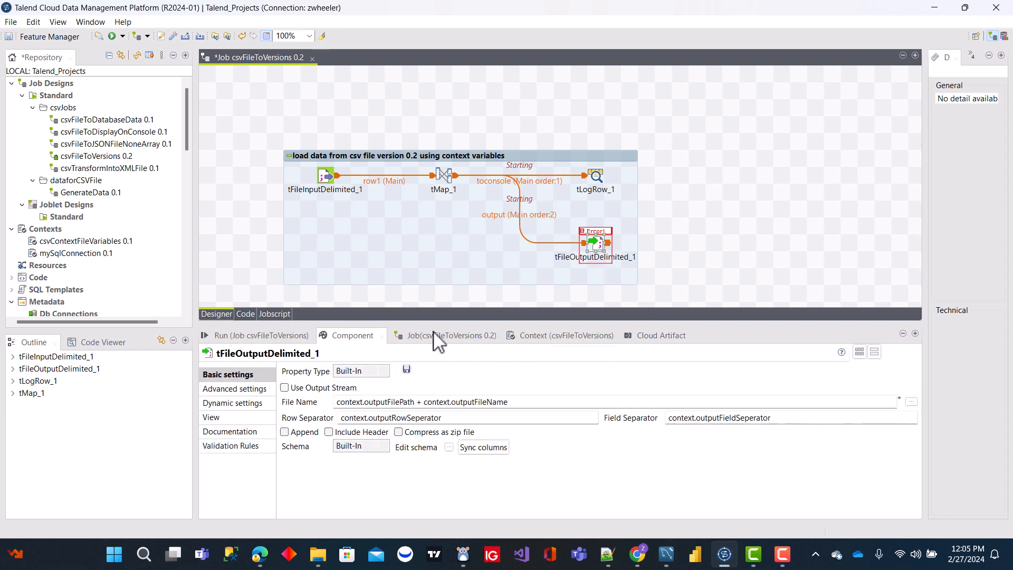
{"action": "left_click", "coordinate": [464, 448]}
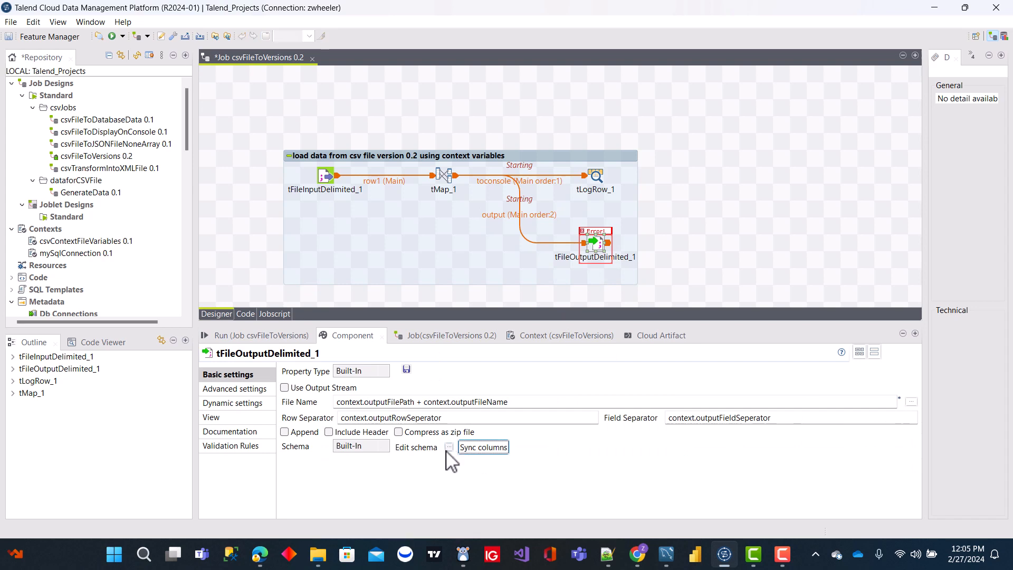
{"action": "left_click", "coordinate": [450, 448]}
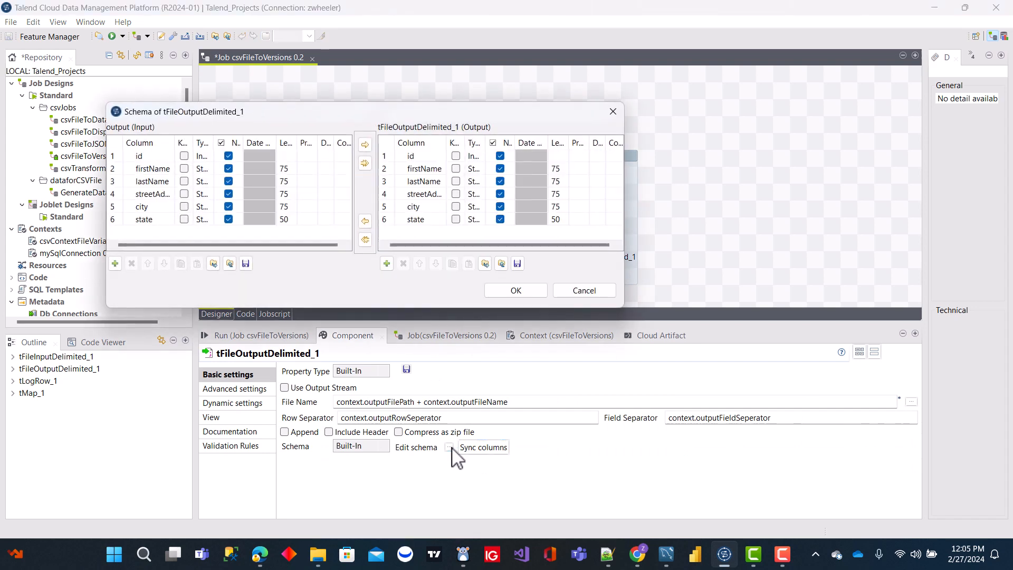
{"action": "left_click", "coordinate": [514, 291]}
{"action": "left_click", "coordinate": [777, 227]}
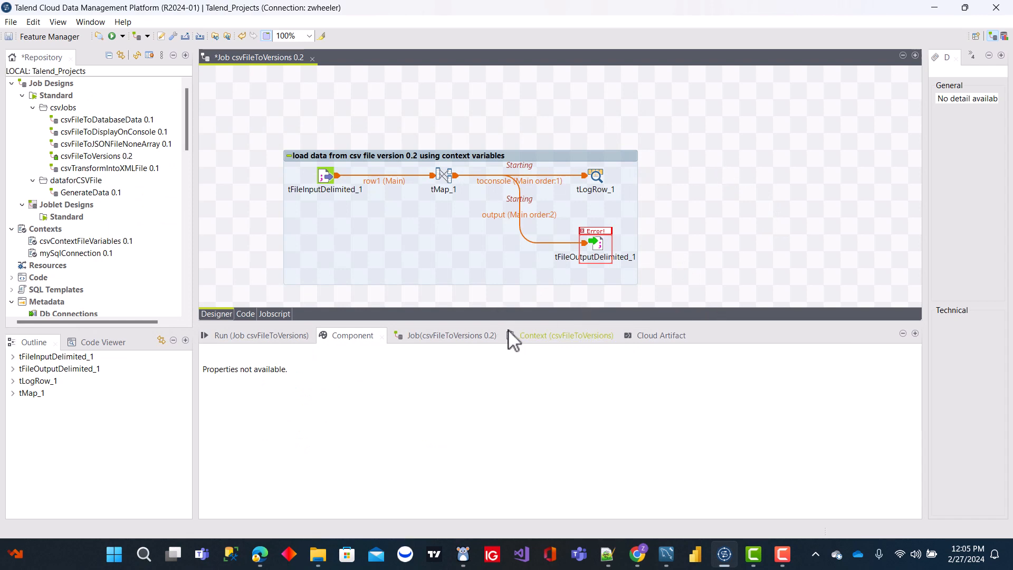
Step: Run csvFileToVersions with the dev environment and inspect the generated personsCSVOutputDataFile.csv from the devData folder in Excel
{"action": "left_click", "coordinate": [274, 339]}
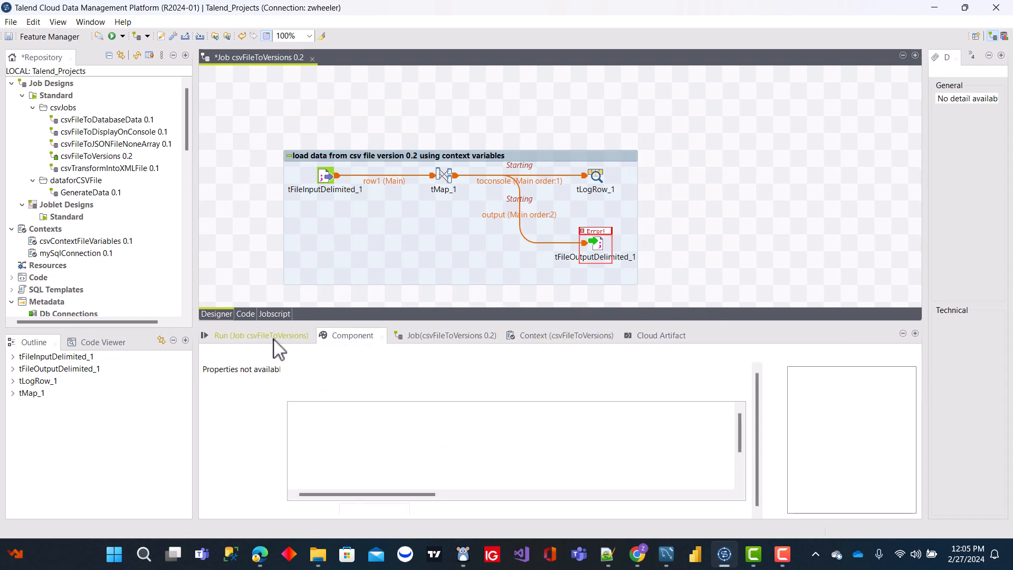
{"action": "left_click", "coordinate": [317, 385]}
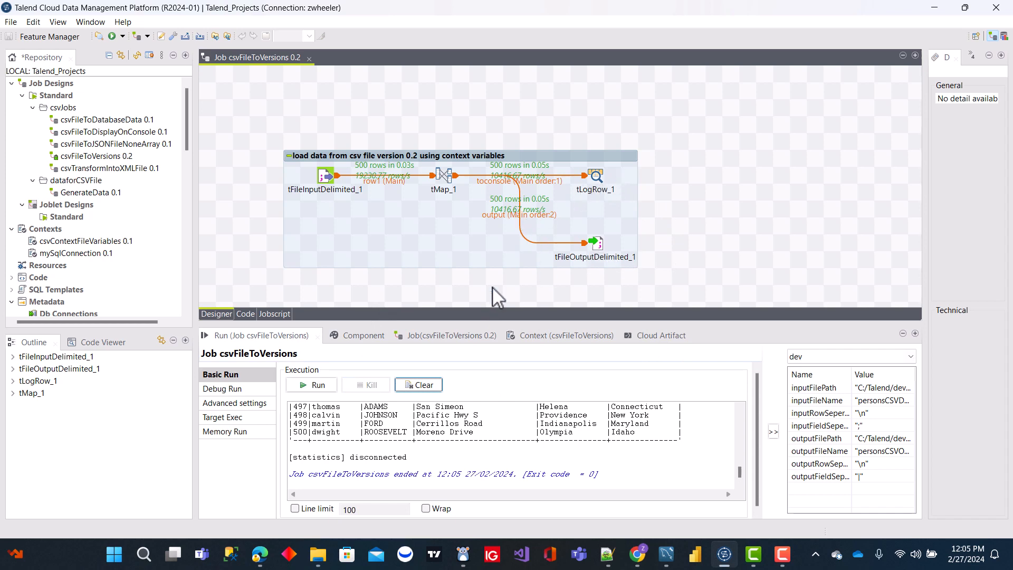
{"action": "left_click", "coordinate": [328, 563]}
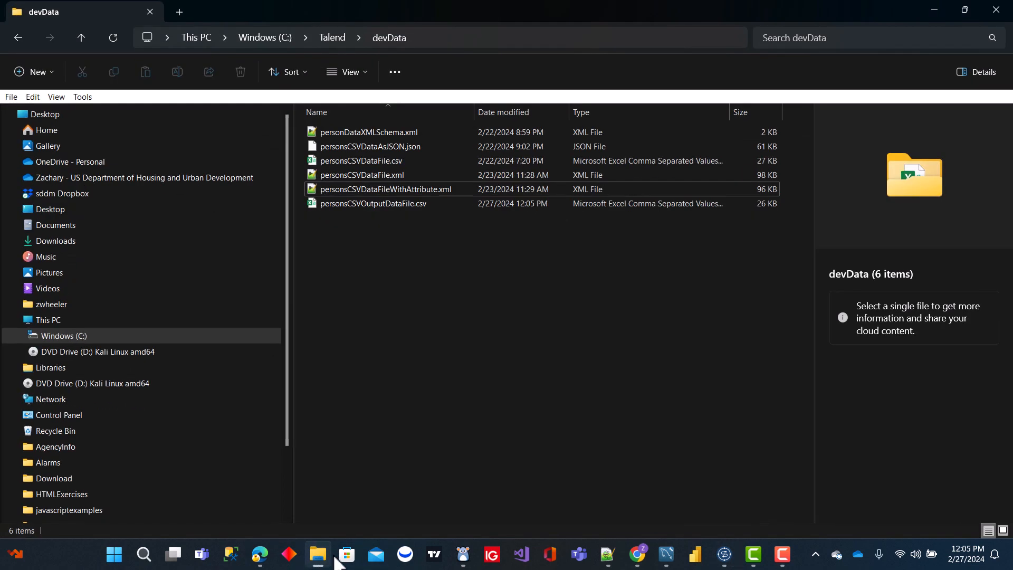
{"action": "left_click", "coordinate": [400, 207]}
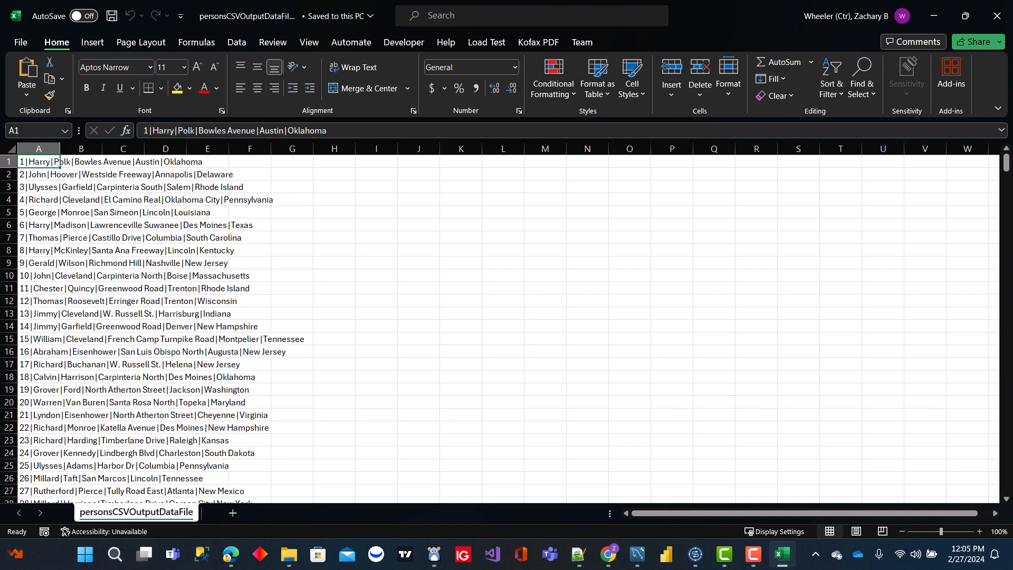
{"action": "left_click", "coordinate": [997, 16]}
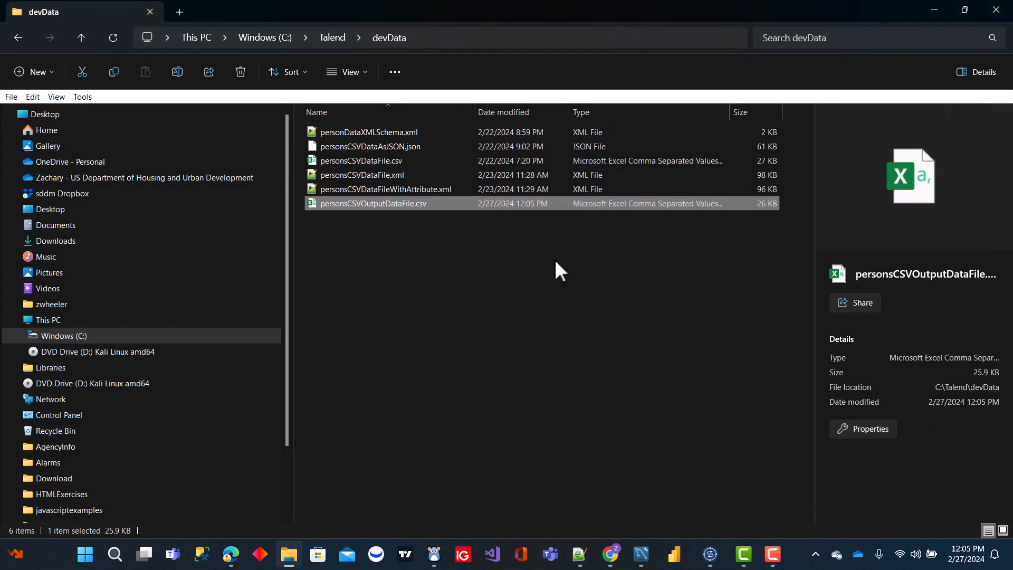
Step: Delete personsCSVOutputDataFile.csv from the devData folder and return to Talend
{"action": "left_click", "coordinate": [401, 214]}
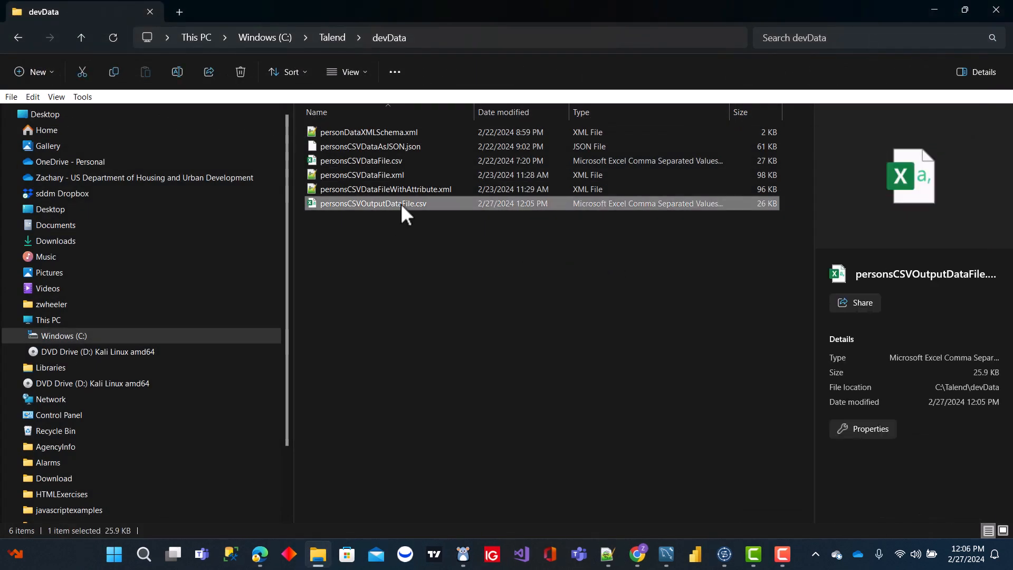
{"action": "key", "text": "Delete"}
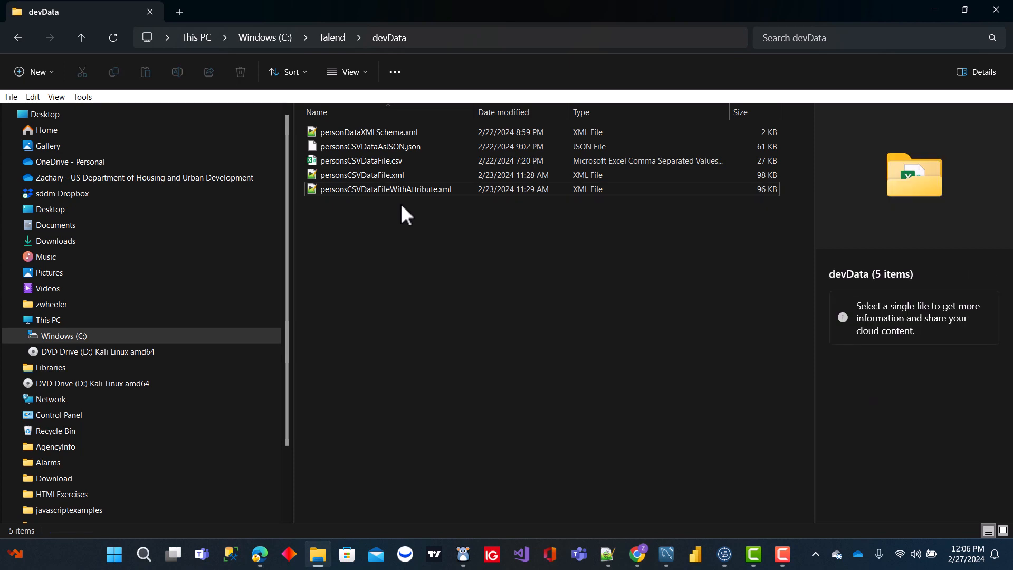
{"action": "left_click", "coordinate": [934, 9]}
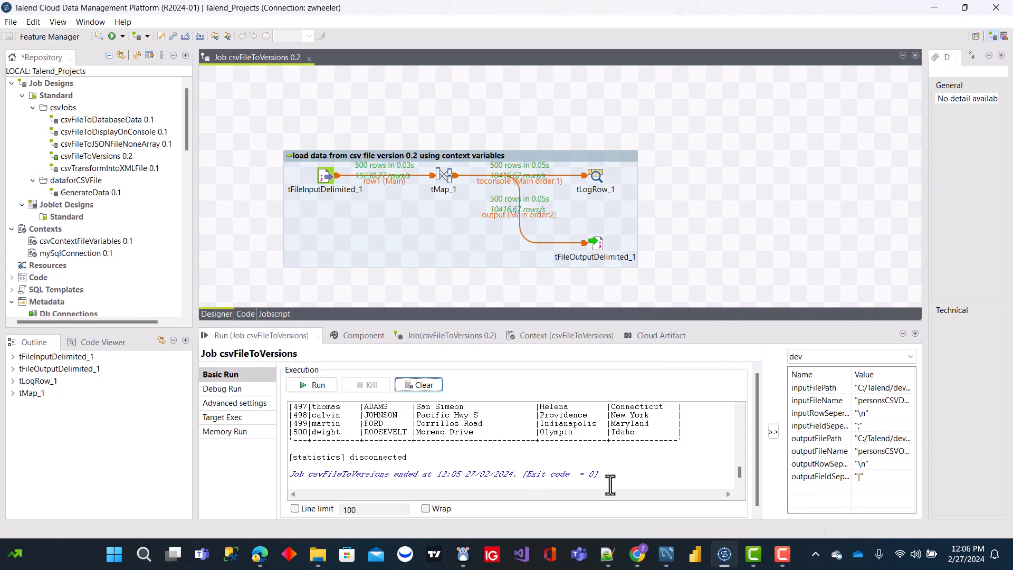
Step: Enable Include Header on tFileOutputDelimited_1 and rerun the csvFileToVersions job with the dev environment
{"action": "double_click", "coordinate": [601, 255]}
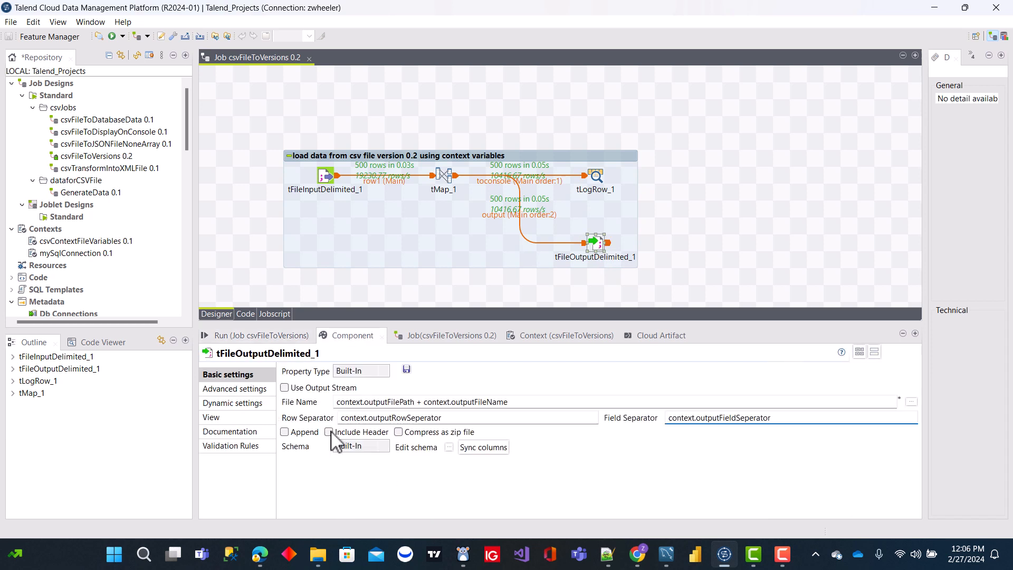
{"action": "left_click", "coordinate": [328, 432]}
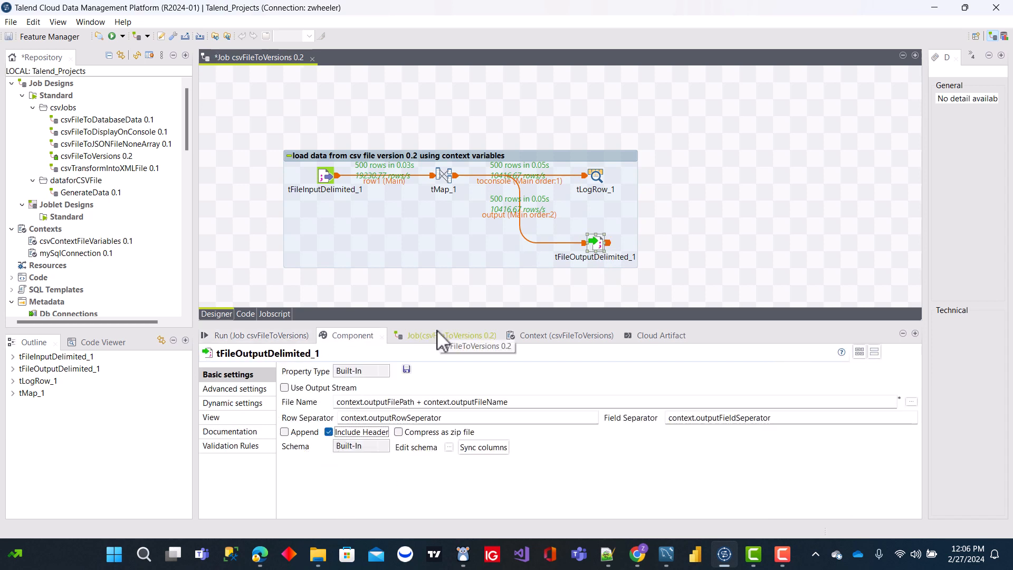
{"action": "left_click", "coordinate": [256, 335]}
{"action": "left_click", "coordinate": [313, 388]}
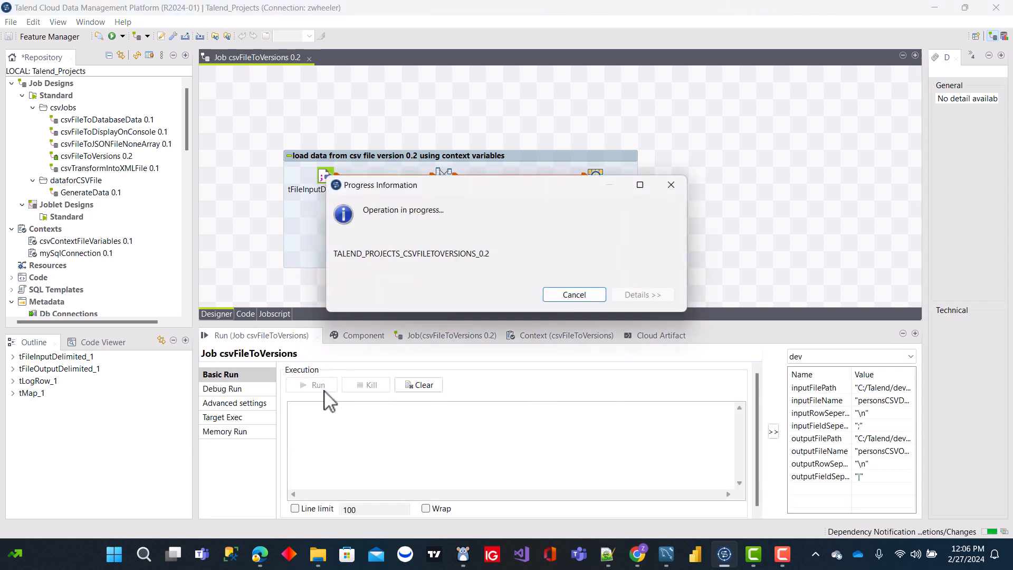
Step: Open the regenerated personsCSVOutputDataFile.csv from devData in Excel to check its header row, and return to Talend
{"action": "left_click", "coordinate": [318, 554]}
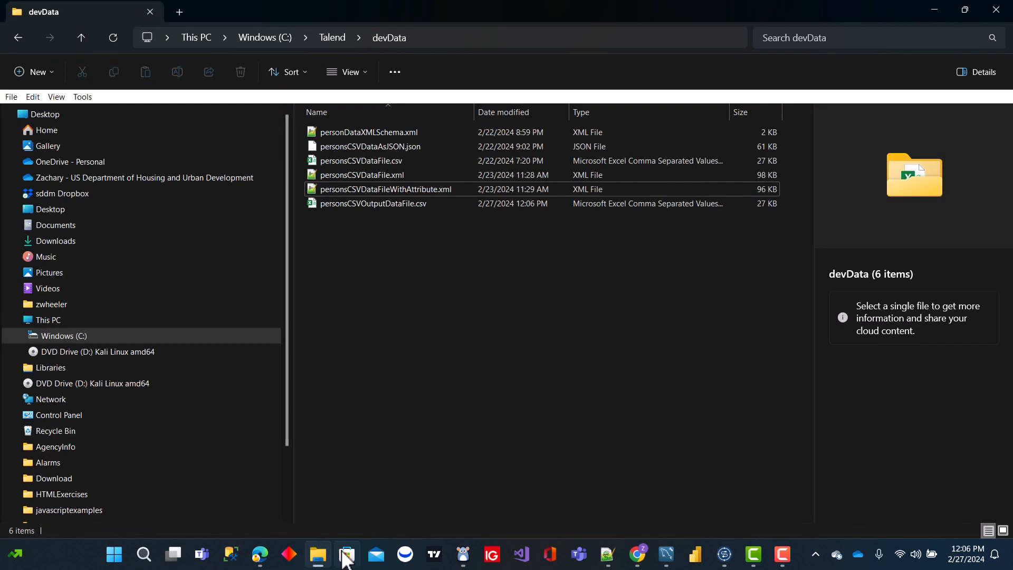
{"action": "left_click", "coordinate": [381, 205]}
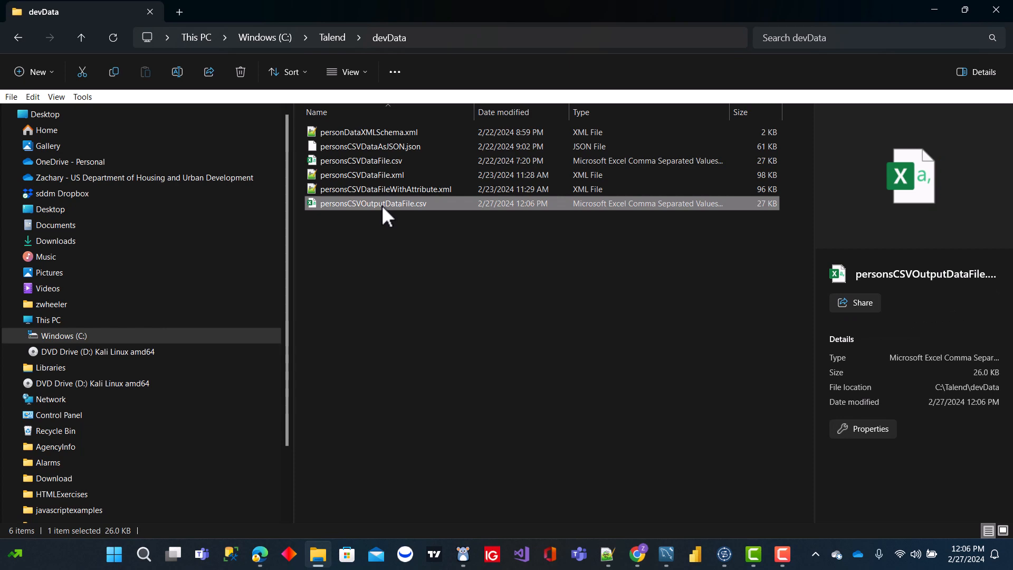
{"action": "double_click", "coordinate": [382, 205]}
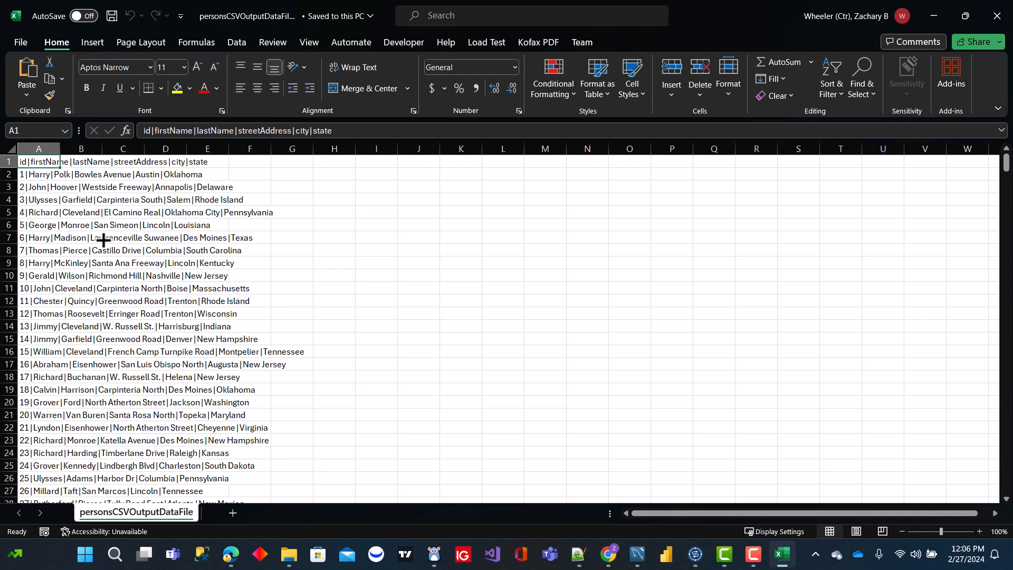
{"action": "left_click", "coordinate": [997, 15]}
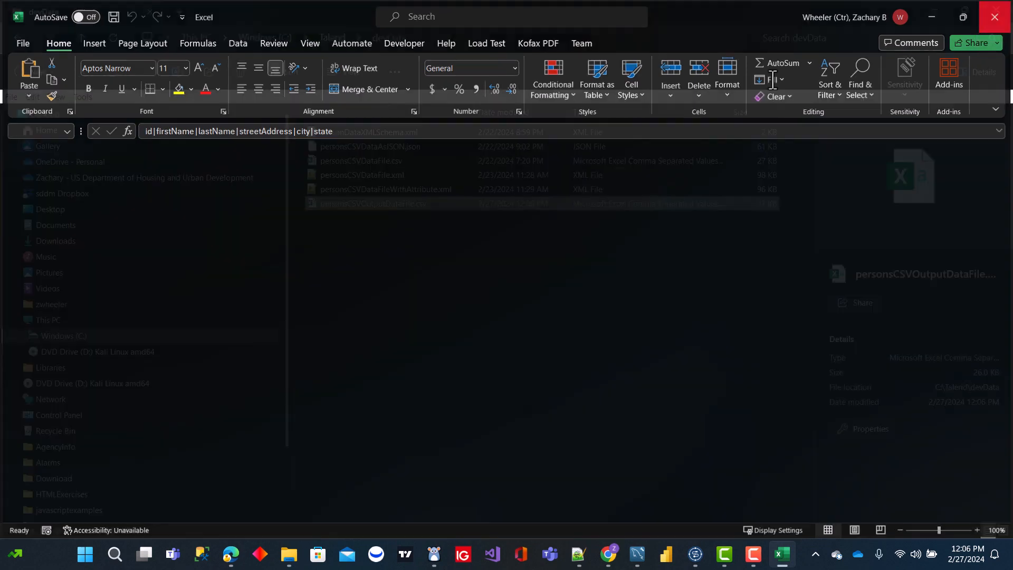
{"action": "left_click", "coordinate": [935, 8]}
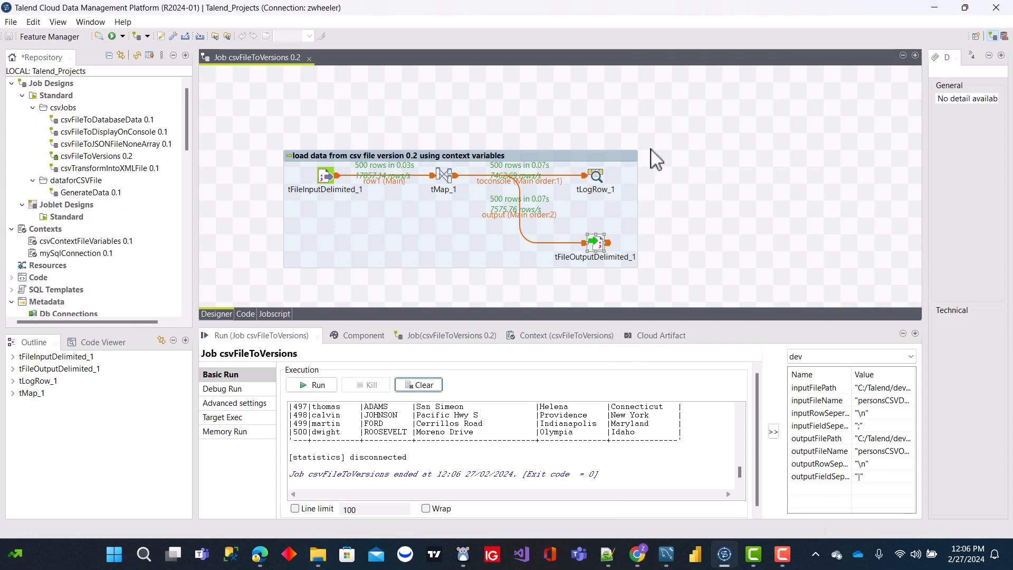
Step: Open the csvTransformIntoXMLFile 0.1 job from the csvJobs folder
{"action": "left_click", "coordinate": [727, 171]}
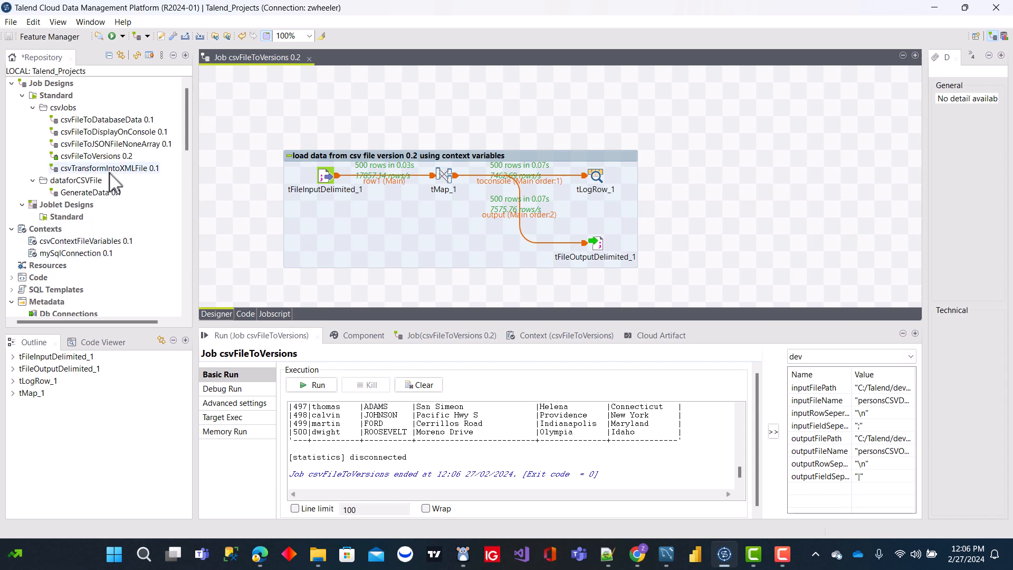
{"action": "left_click", "coordinate": [109, 172]}
{"action": "double_click", "coordinate": [109, 170]}
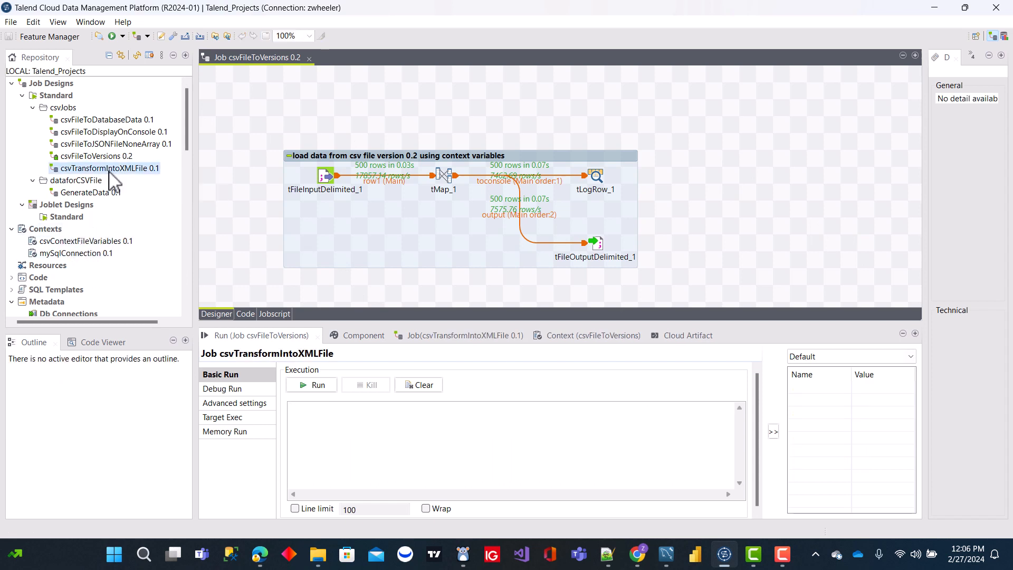